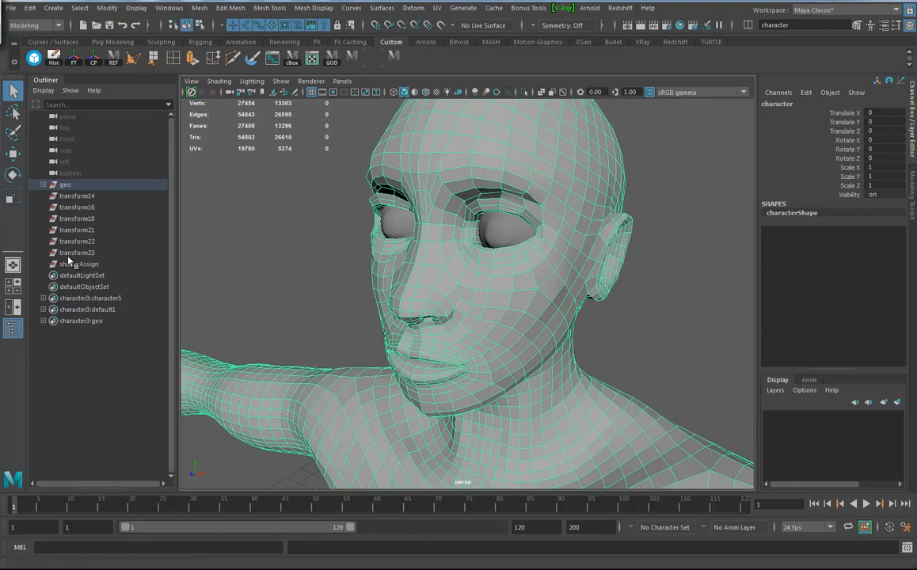
# Step: Open the Hypergraph Hierarchy and toggle its display of underworld nodes
pyautogui.click(167, 8)
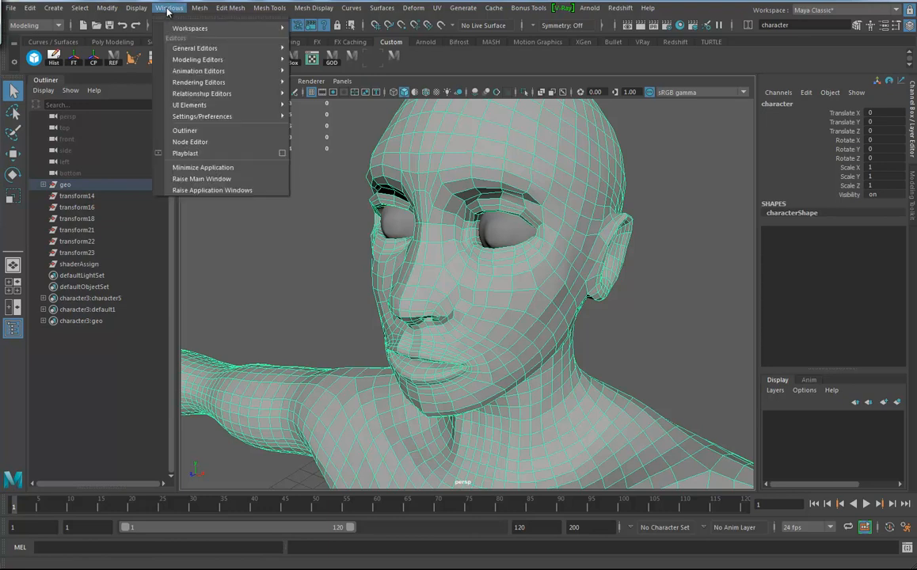
pyautogui.moveTo(230, 48)
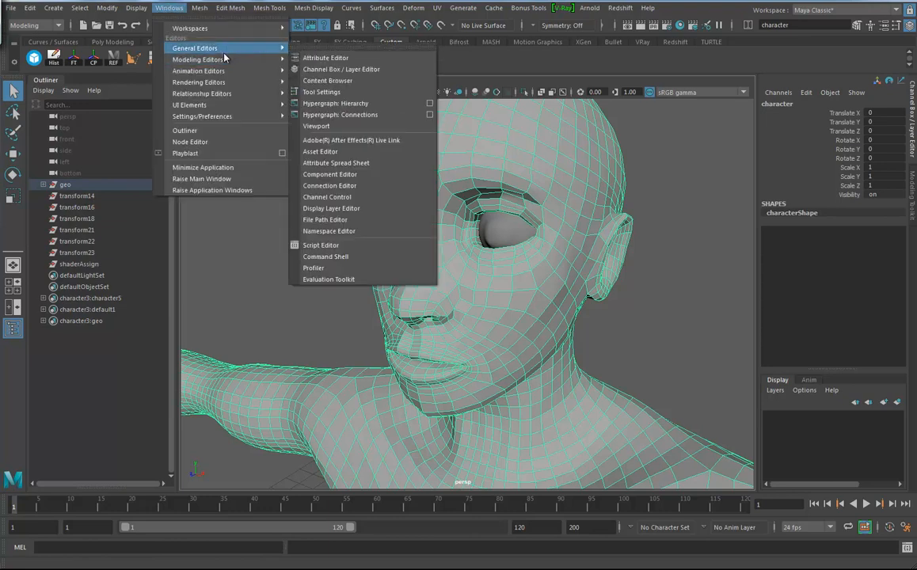
pyautogui.click(336, 103)
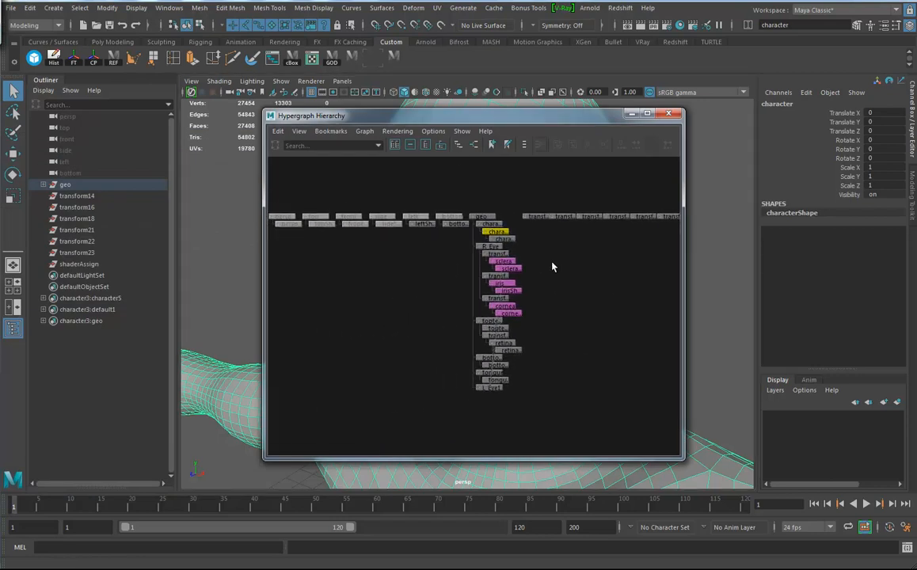
pyautogui.click(433, 130)
pyautogui.moveTo(442, 144)
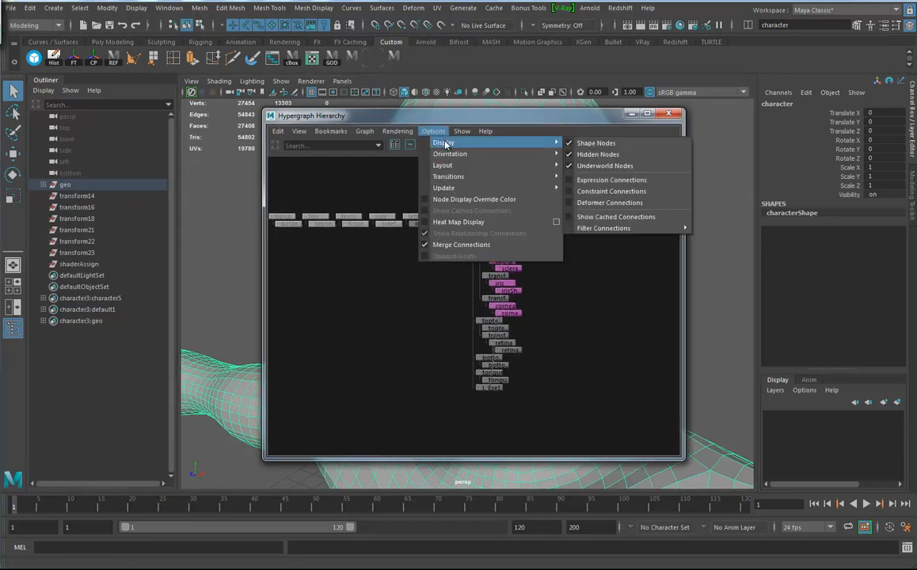
pyautogui.click(602, 166)
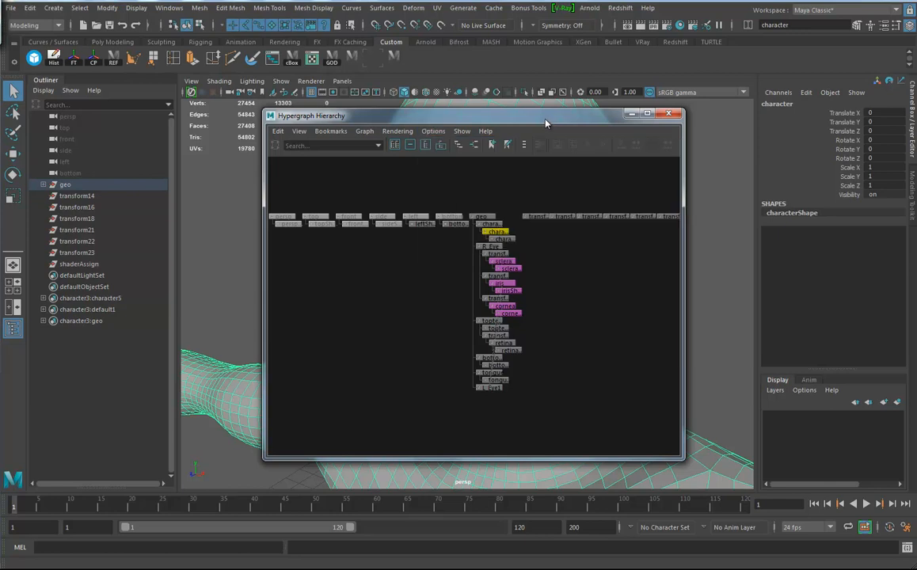
# Step: Delete the left and bottom camera nodes from the hierarchy graph
pyautogui.keyDown('alt'); pyautogui.moveTo(598, 303); pyautogui.dragTo(604, 306, button='middle'); pyautogui.keyUp('alt')
pyautogui.keyDown('alt'); pyautogui.moveTo(407, 274); pyautogui.dragTo(491, 267, button='right'); pyautogui.keyUp('alt')
pyautogui.keyDown('alt'); pyautogui.moveTo(492, 268); pyautogui.dragTo(483, 301, button='middle'); pyautogui.keyUp('alt')
pyautogui.moveTo(445, 187); pyautogui.dragTo(504, 245)
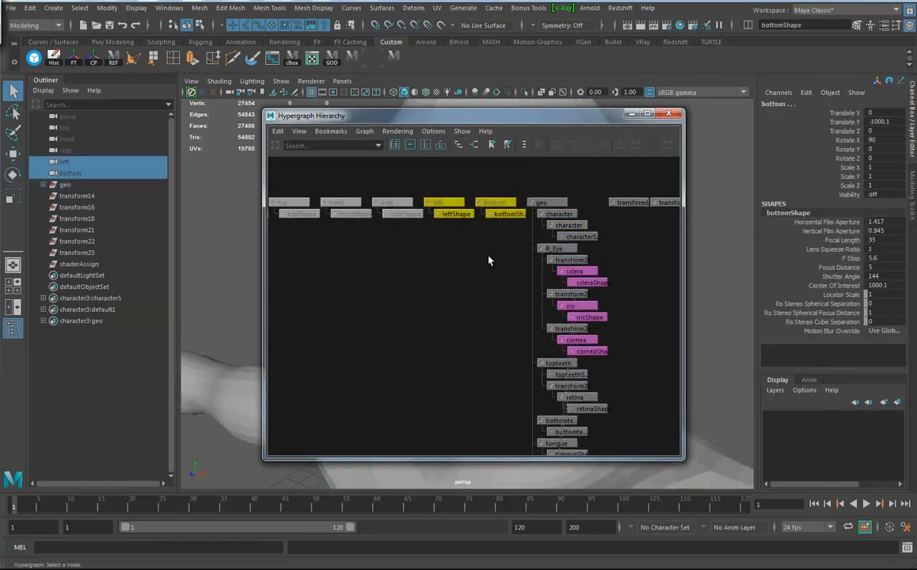
pyautogui.press('Delete')
# Step: Select the geo group and the loose transform and shaderAssign nodes beside it to check what each one contains
pyautogui.keyDown('alt'); pyautogui.moveTo(352, 318); pyautogui.dragTo(477, 331, button='middle'); pyautogui.keyUp('alt')
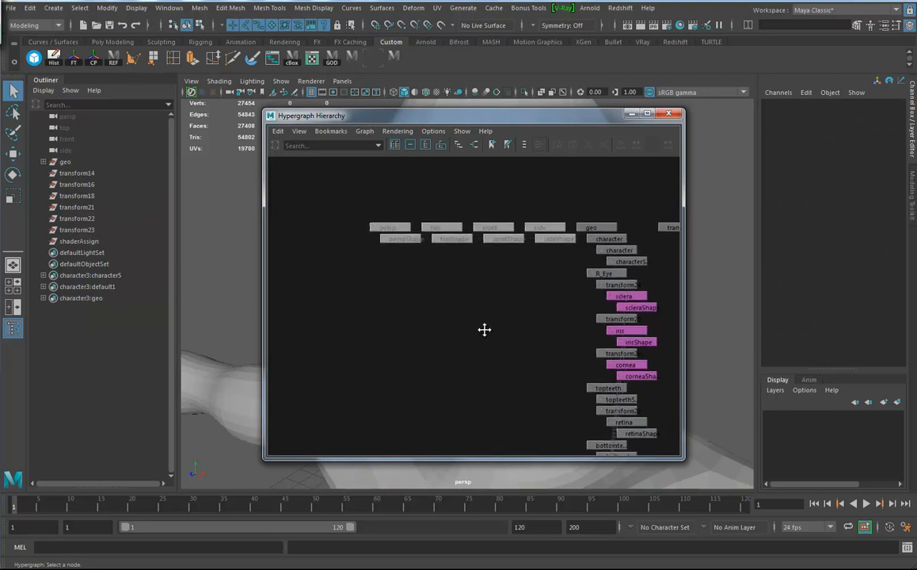
pyautogui.scroll(1, 491, 331)
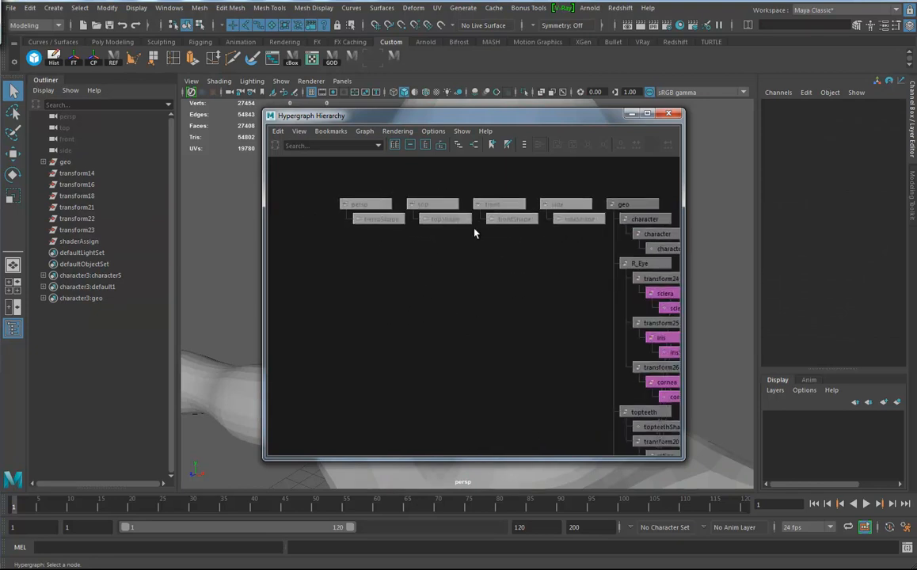
pyautogui.keyDown('alt'); pyautogui.moveTo(620, 354); pyautogui.dragTo(434, 346, button='middle'); pyautogui.keyUp('alt')
pyautogui.click(390, 198)
pyautogui.scroll(-5, 511, 338)
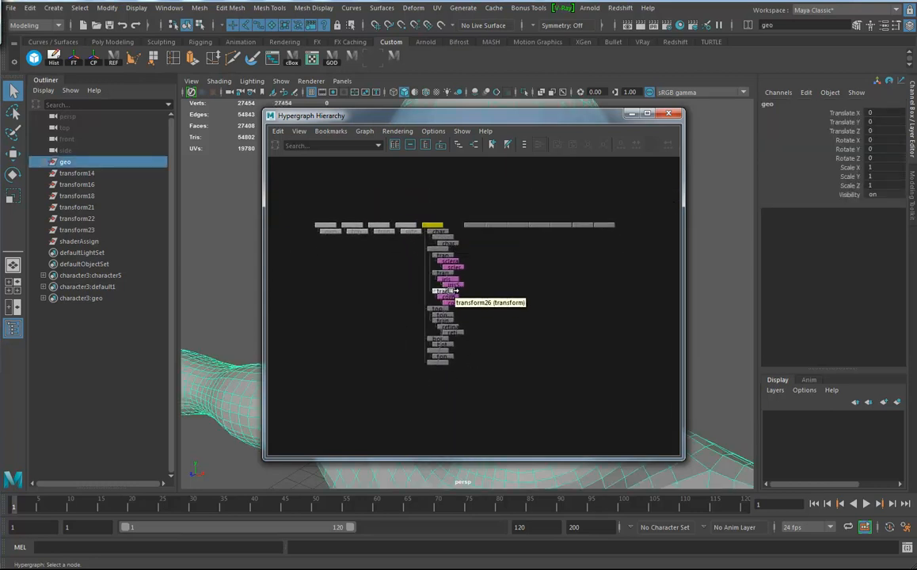
pyautogui.scroll(3, 491, 312)
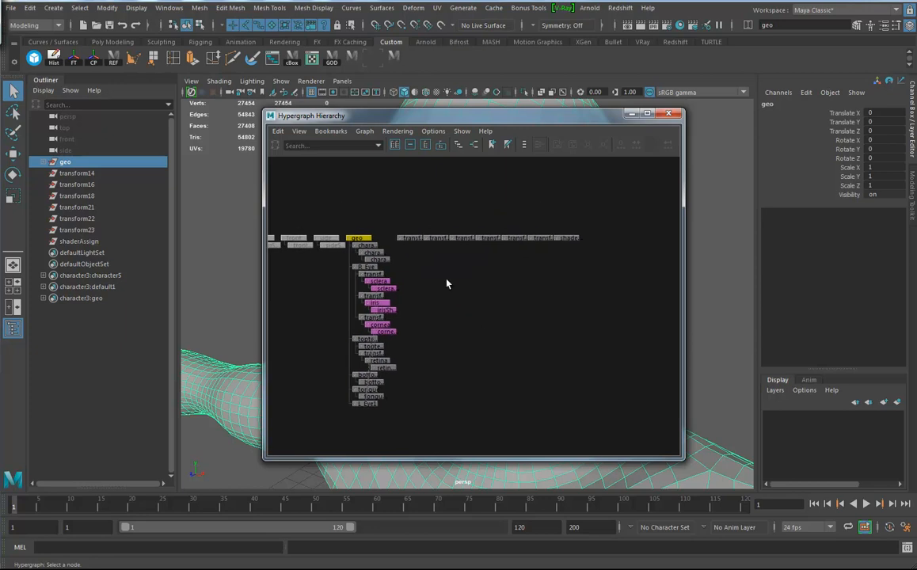
pyautogui.moveTo(402, 226); pyautogui.dragTo(578, 247)
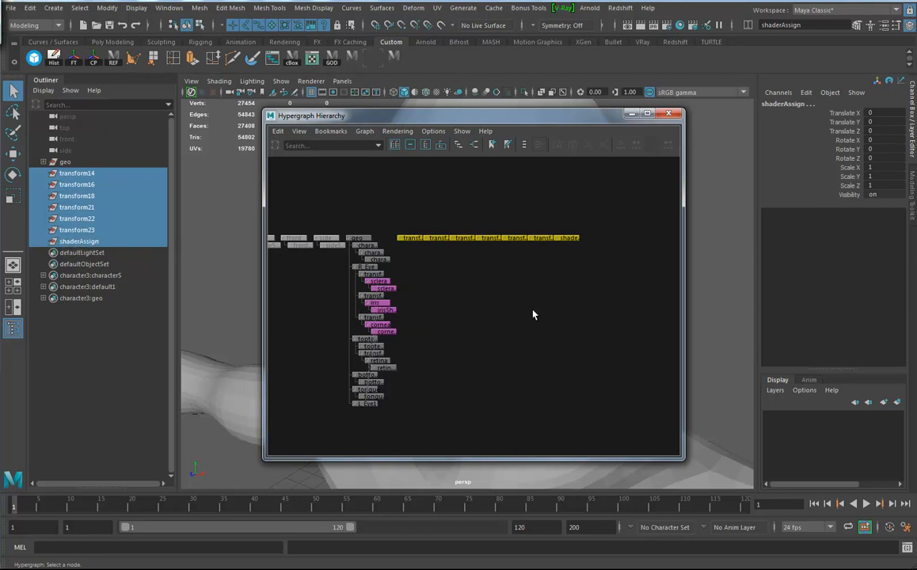
# Step: Run Optimize Scene Size on the scene with its current options and confirm the optimization
pyautogui.click(11, 11)
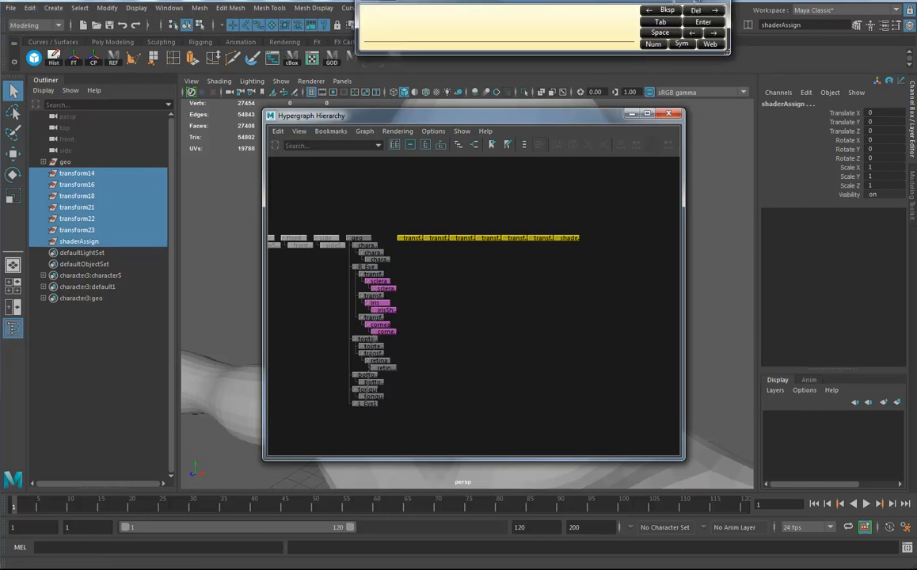
pyautogui.click(16, 11)
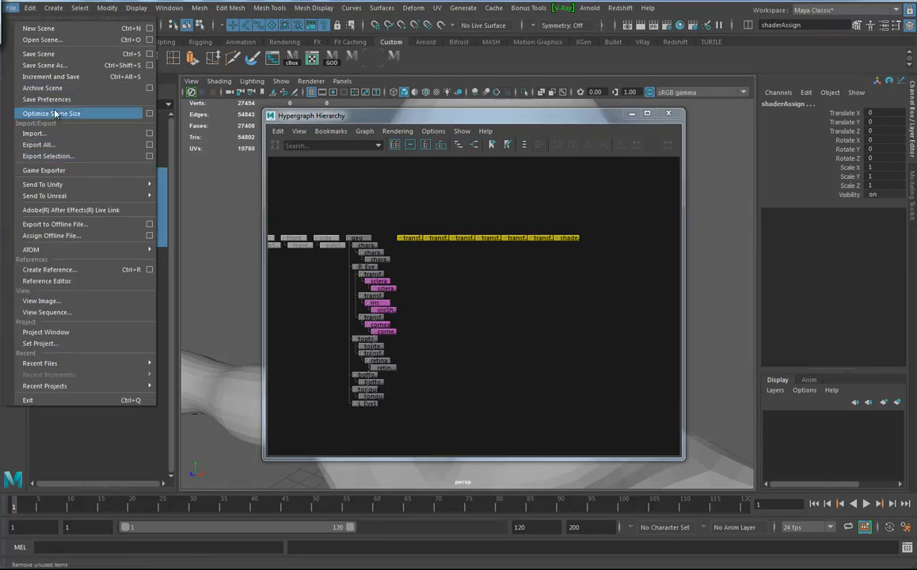
pyautogui.click(149, 113)
pyautogui.scroll(-5, 440, 182)
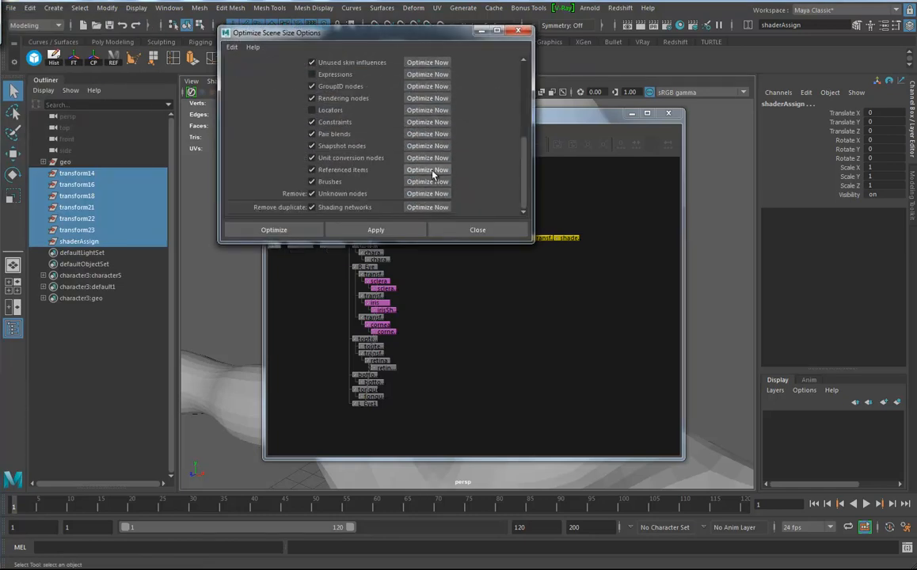
pyautogui.click(273, 229)
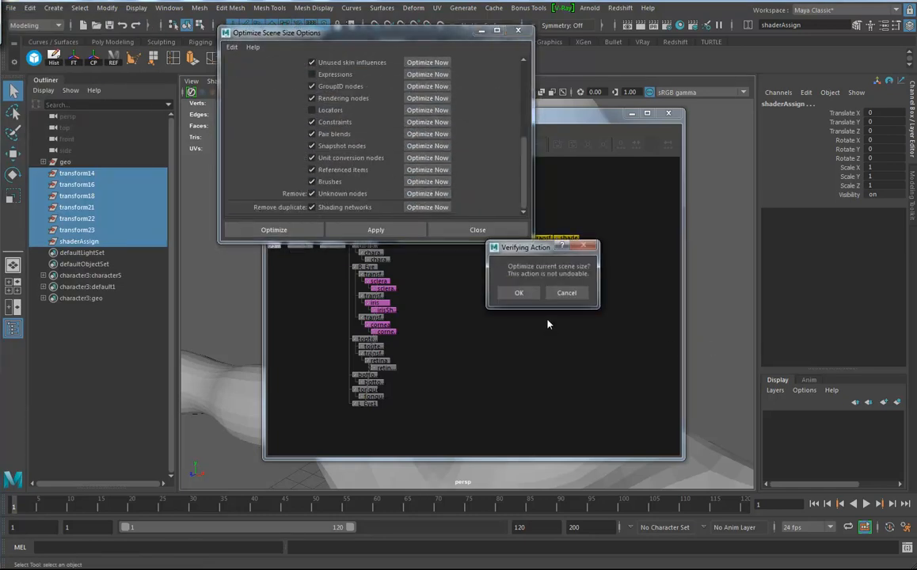
pyautogui.click(518, 293)
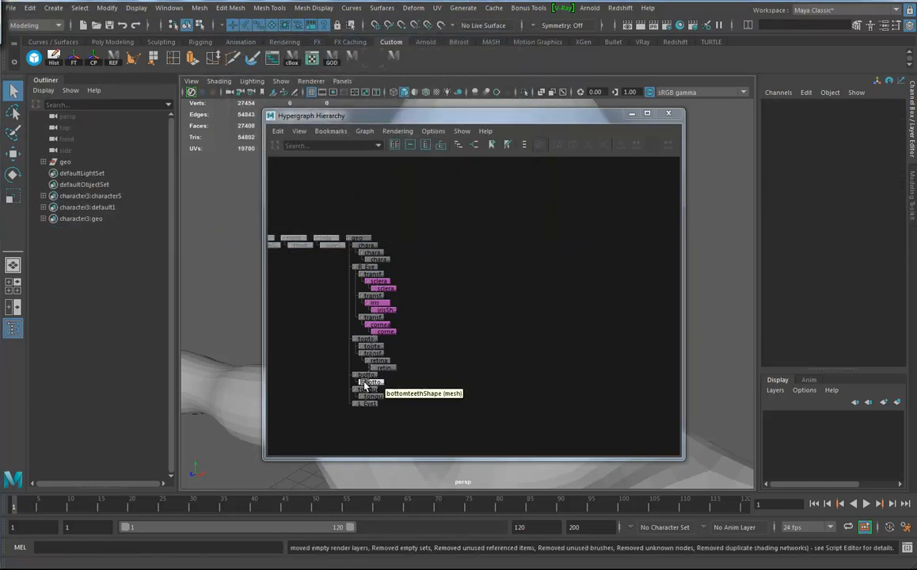
# Step: Select the topteeth node and move the Hypergraph window aside to uncover the character's head in the viewport
pyautogui.scroll(3, 420, 347)
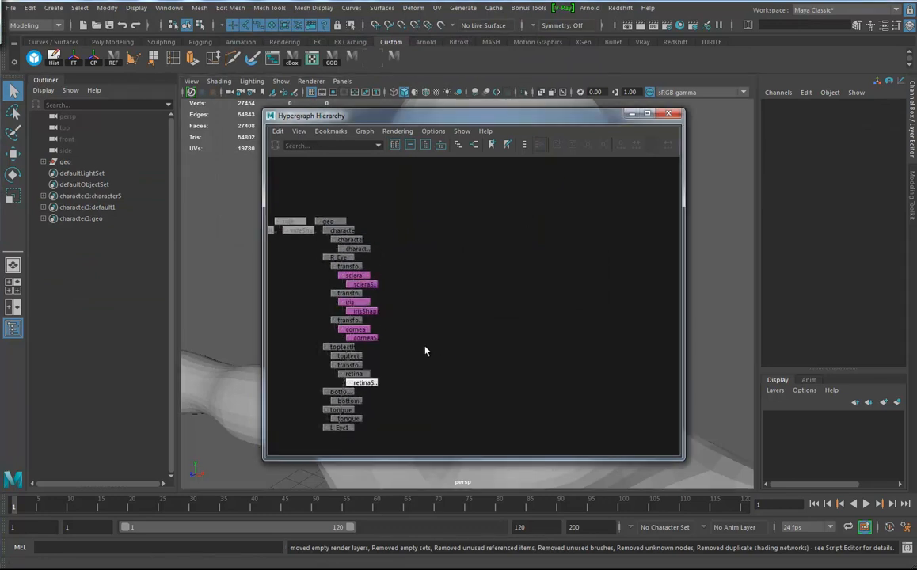
pyautogui.scroll(3, 485, 377)
pyautogui.keyDown('alt'); pyautogui.moveTo(456, 366); pyautogui.dragTo(497, 347, button='middle'); pyautogui.keyUp('alt')
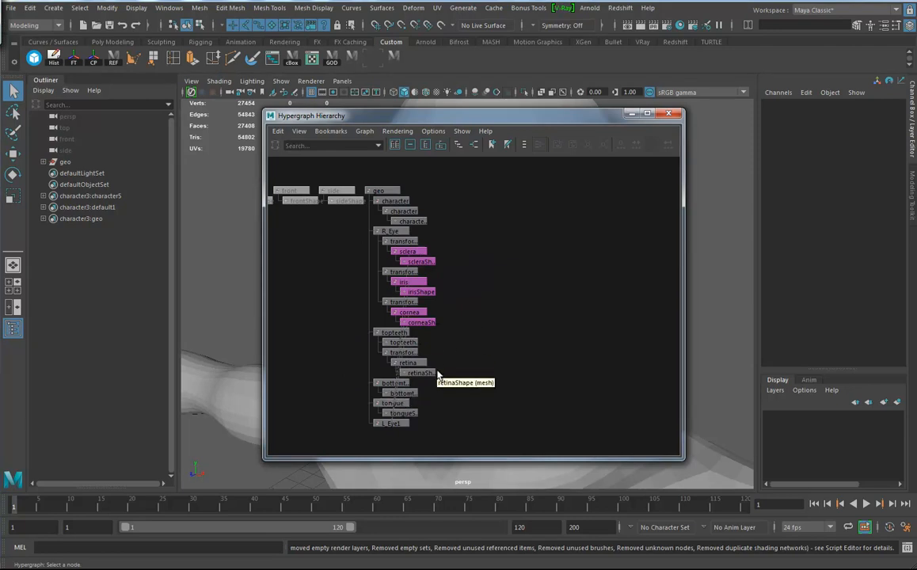
pyautogui.click(387, 333)
pyautogui.scroll(2, 501, 371)
pyautogui.moveTo(442, 115); pyautogui.dragTo(746, 104)
pyautogui.keyDown('alt'); pyautogui.moveTo(488, 324); pyautogui.dragTo(451, 316); pyautogui.keyUp('alt')
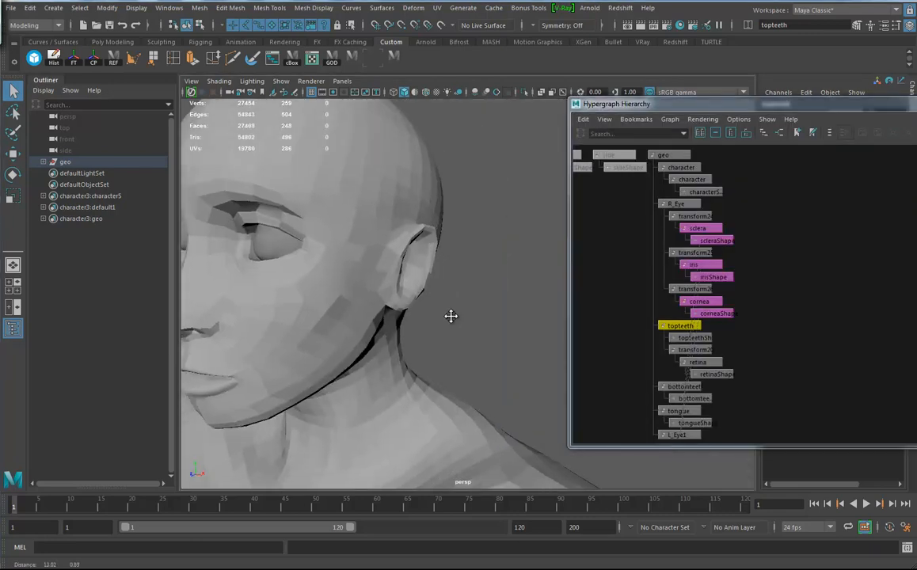
# Step: Show the model in wireframe and select the retina and topteeth nodes to check which geometry each one holds
pyautogui.click(696, 362)
pyautogui.keyDown('alt'); pyautogui.moveTo(360, 373); pyautogui.dragTo(466, 333); pyautogui.keyUp('alt')
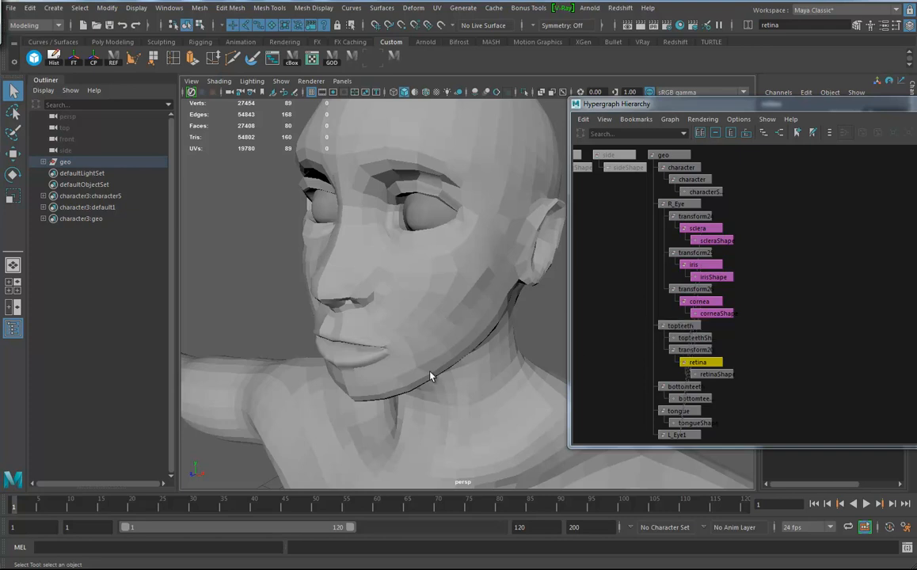
pyautogui.press('4')
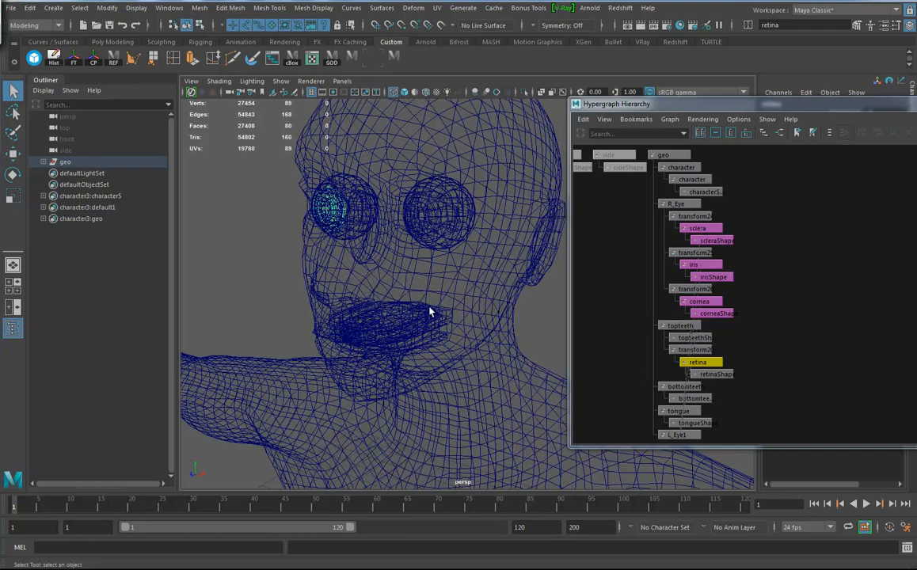
pyautogui.keyDown('alt'); pyautogui.moveTo(356, 241); pyautogui.dragTo(420, 273); pyautogui.keyUp('alt')
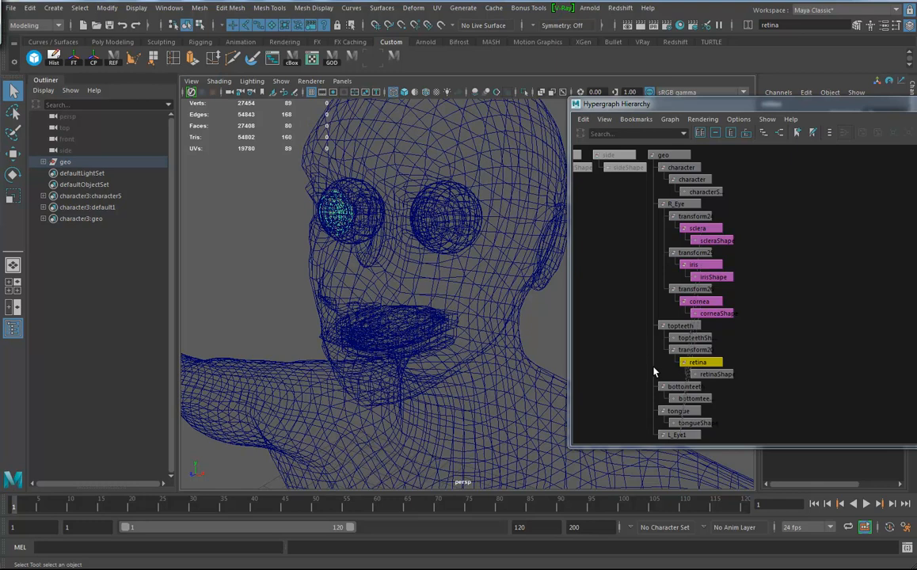
pyautogui.click(674, 326)
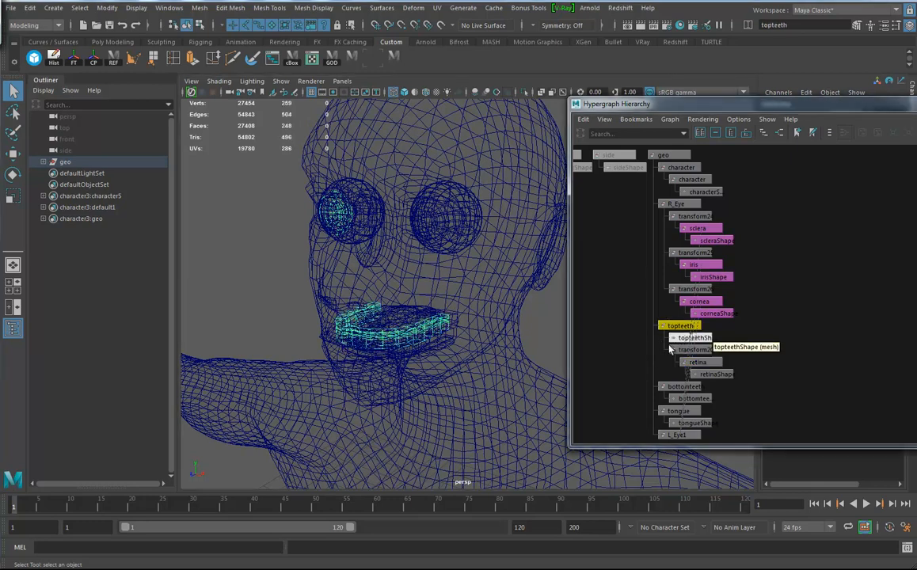
# Step: Unparent the retina node from transform20 under topteeth so that it sits at the top level of the hierarchy
pyautogui.click(691, 349)
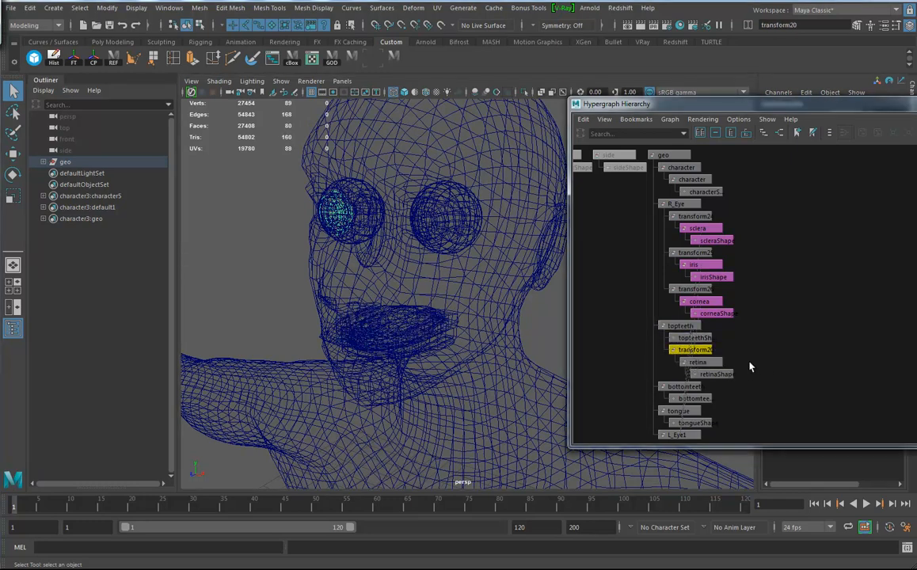
pyautogui.keyDown('alt'); pyautogui.moveTo(745, 381); pyautogui.dragTo(626, 349, button='middle'); pyautogui.keyUp('alt')
pyautogui.click(668, 312)
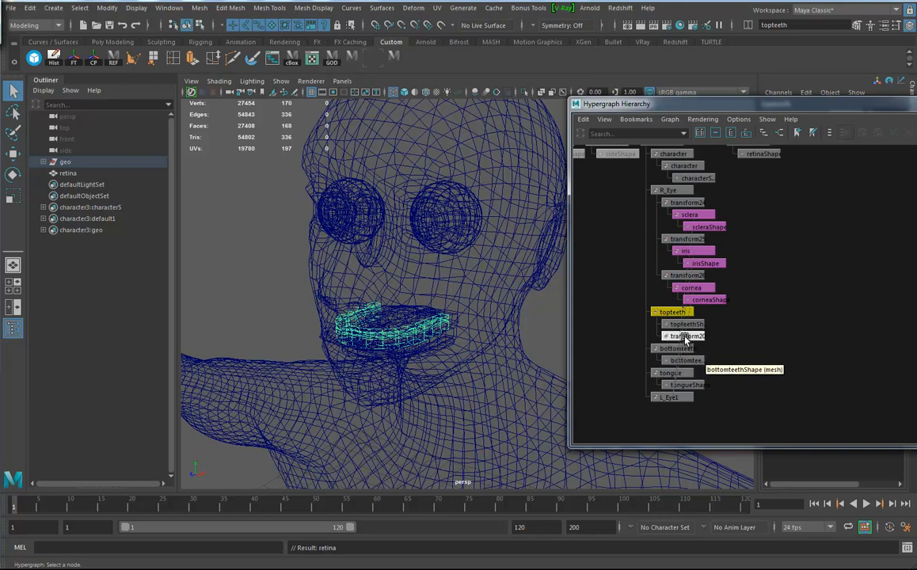
# Step: Try to delete the empty transform20 node under topteeth and undo the deletion
pyautogui.click(686, 336)
pyautogui.press('Delete')
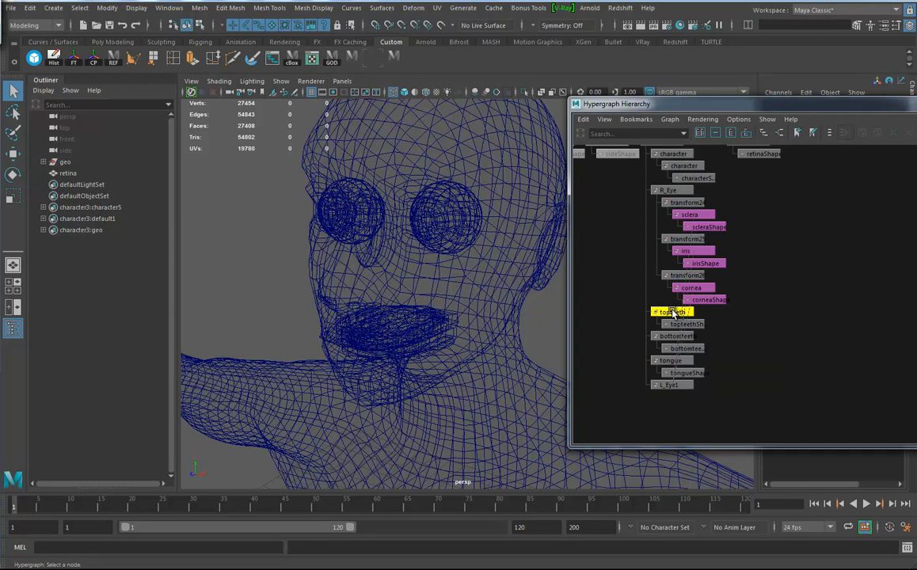
pyautogui.click(672, 312)
pyautogui.keyDown('alt'); pyautogui.moveTo(447, 318); pyautogui.dragTo(391, 322, button='right'); pyautogui.keyUp('alt')
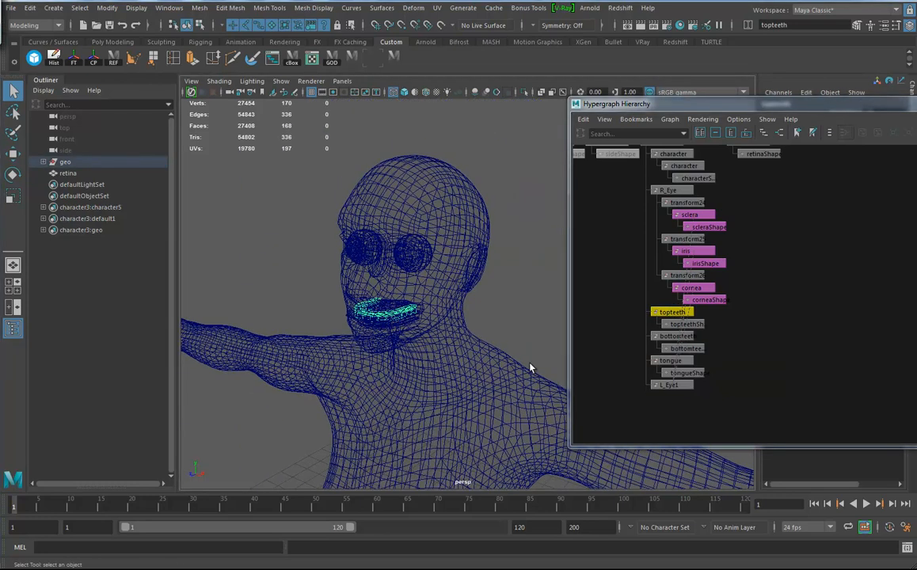
pyautogui.hotkey('ctrl', 'z')
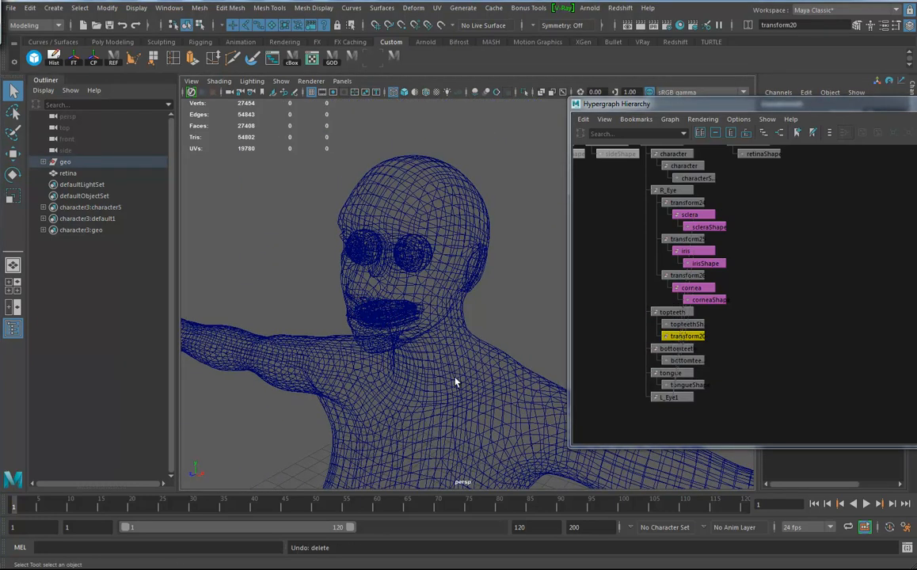
# Step: Show the pivot of the empty transform20 node with the Move tool, and delete the node from under topteeth
pyautogui.keyDown('alt'); pyautogui.moveTo(554, 355); pyautogui.dragTo(338, 395, button='right'); pyautogui.keyUp('alt')
pyautogui.keyDown('alt'); pyautogui.moveTo(338, 395); pyautogui.dragTo(316, 198); pyautogui.keyUp('alt')
pyautogui.click(12, 157)
pyautogui.keyDown('alt'); pyautogui.moveTo(388, 326); pyautogui.dragTo(225, 328, button='right'); pyautogui.keyUp('alt')
pyautogui.keyDown('alt'); pyautogui.moveTo(308, 330); pyautogui.dragTo(377, 306); pyautogui.keyUp('alt')
pyautogui.keyDown('alt'); pyautogui.moveTo(378, 306); pyautogui.dragTo(569, 386, button='right'); pyautogui.keyUp('alt')
pyautogui.keyDown('alt'); pyautogui.moveTo(569, 385); pyautogui.dragTo(516, 247); pyautogui.keyUp('alt')
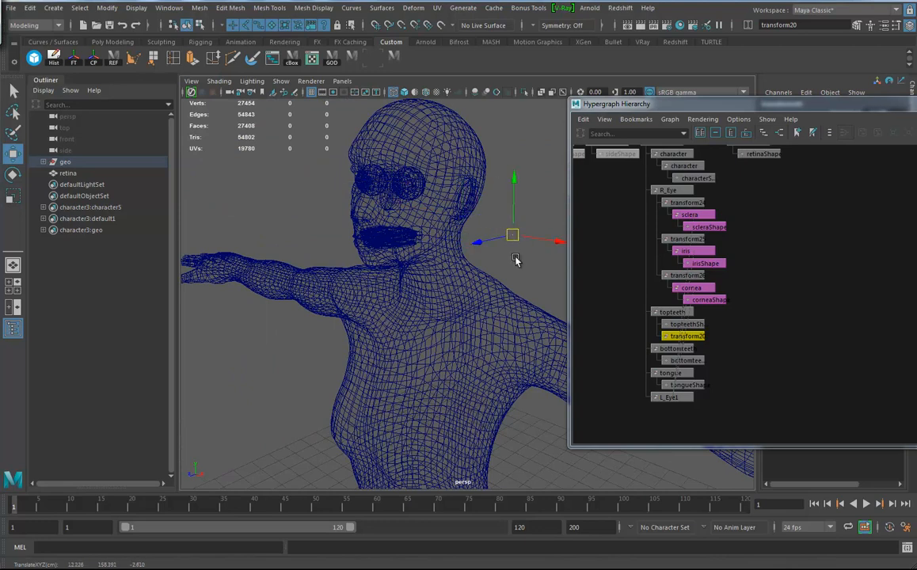
pyautogui.press('Delete')
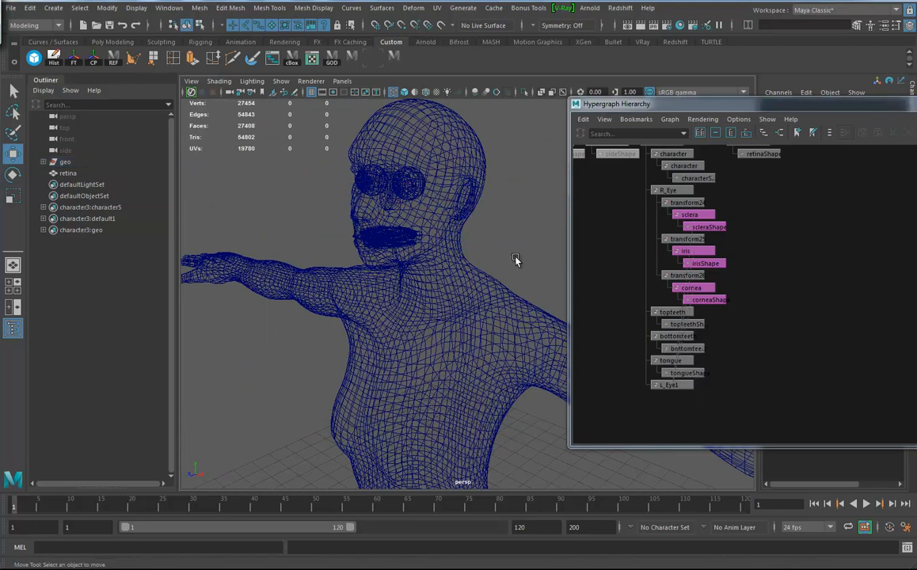
# Step: Select the topteeth and L_Eye1 nodes to check which geometry they hold within the geo group
pyautogui.click(672, 313)
pyautogui.click(667, 386)
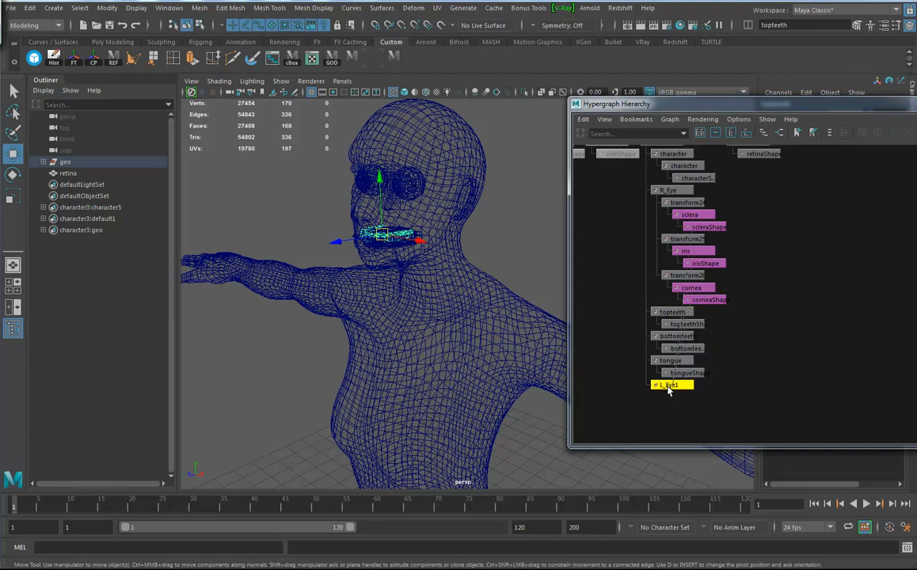
pyautogui.keyDown('alt'); pyautogui.moveTo(713, 311); pyautogui.dragTo(708, 341, button='middle'); pyautogui.keyUp('alt')
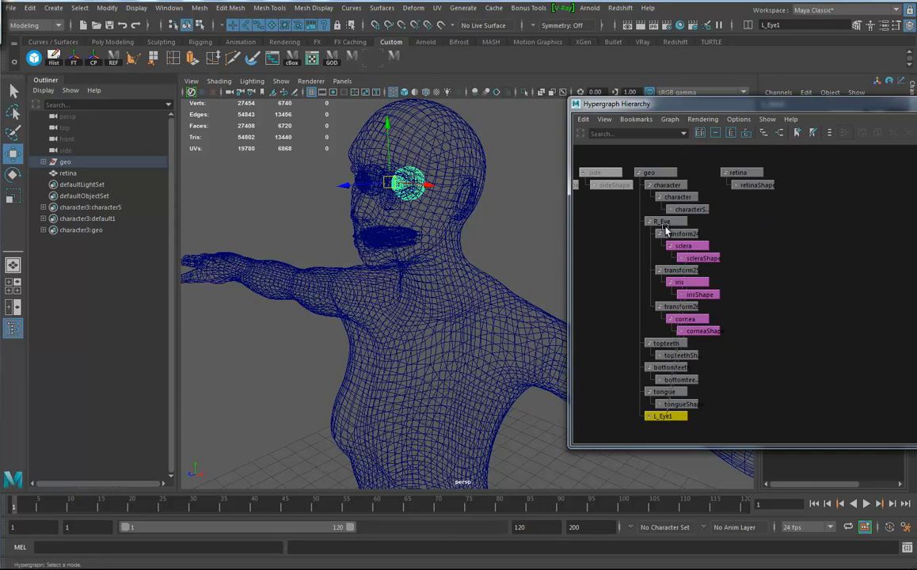
pyautogui.click(29, 9)
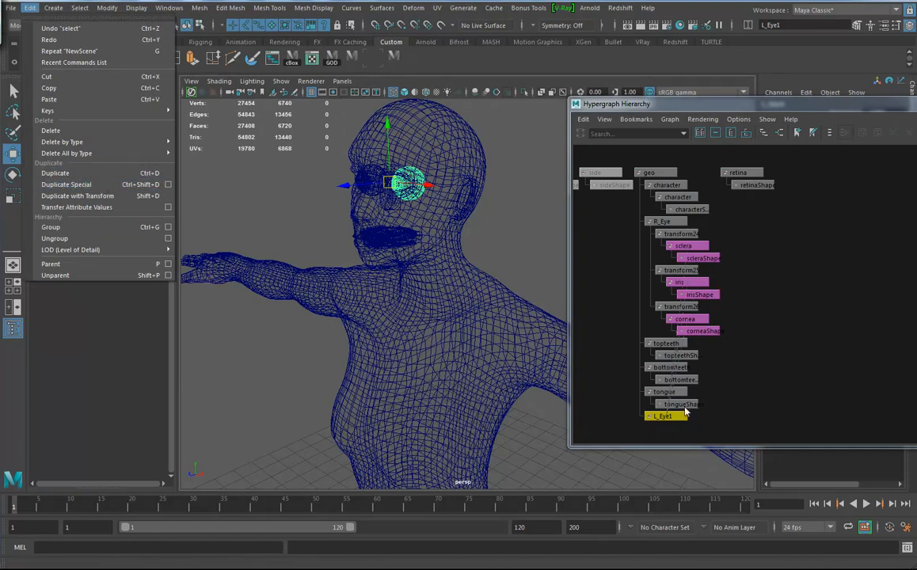
pyautogui.click(705, 316)
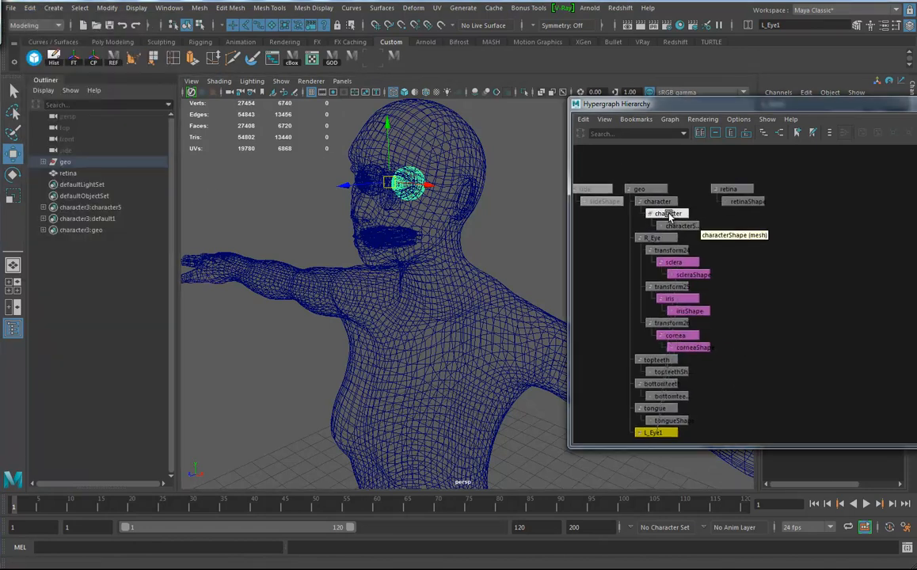
# Step: Unparent the character mesh from its character group to the top level, and move the Hypergraph window off the channel values
pyautogui.click(669, 214)
pyautogui.moveTo(657, 214); pyautogui.dragTo(780, 206, button='middle')
pyautogui.moveTo(711, 103); pyautogui.dragTo(515, 173)
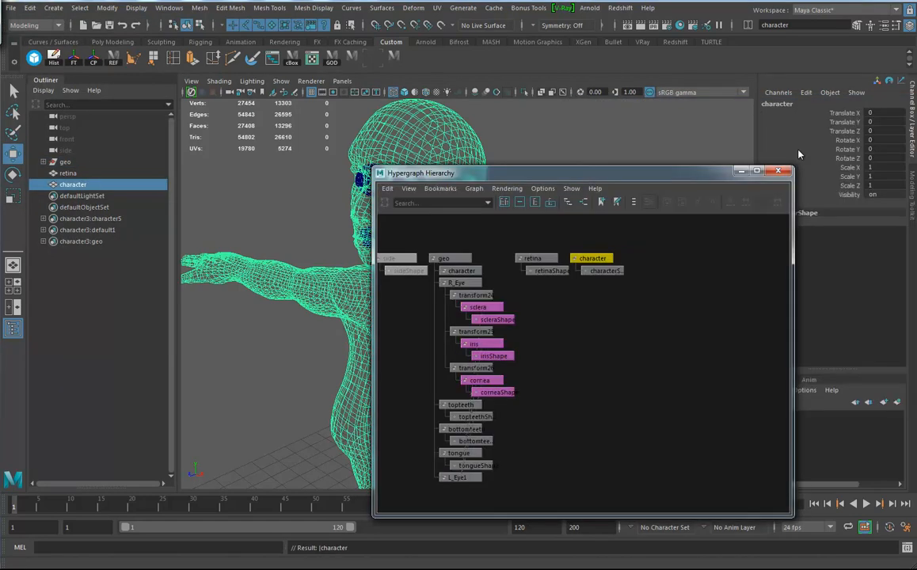
# Step: Rename the unparented character mesh to body and delete the empty character node from under geo
pyautogui.click(788, 106)
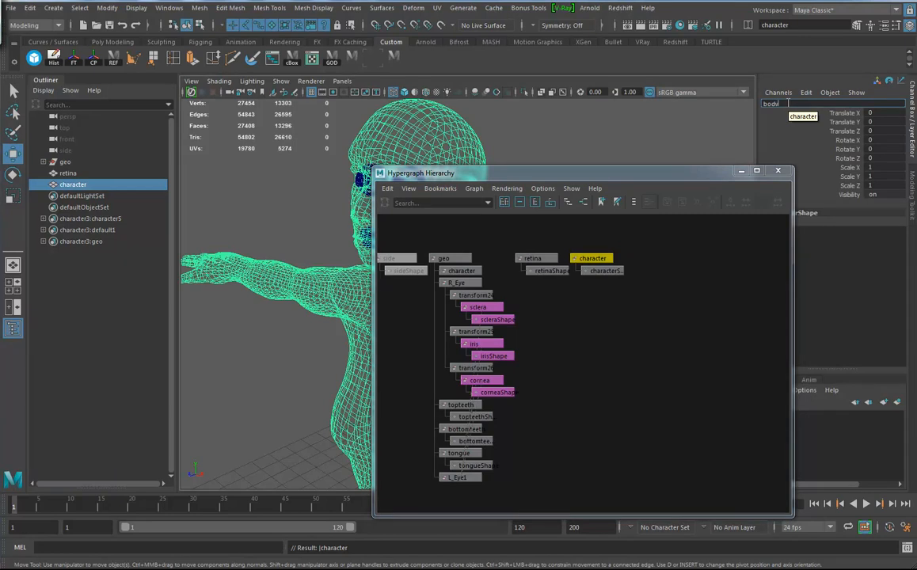
pyautogui.press('Return')
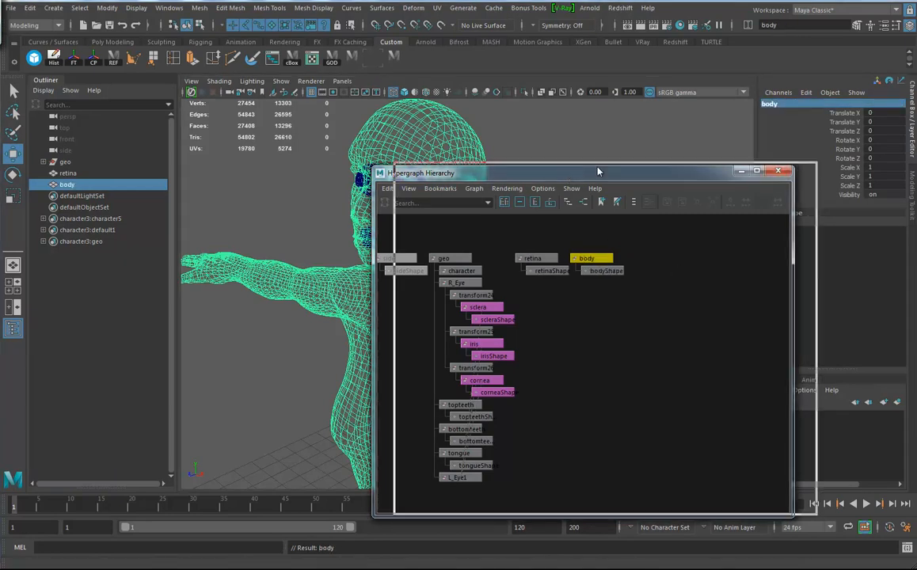
pyautogui.moveTo(584, 173); pyautogui.dragTo(712, 168)
pyautogui.click(588, 267)
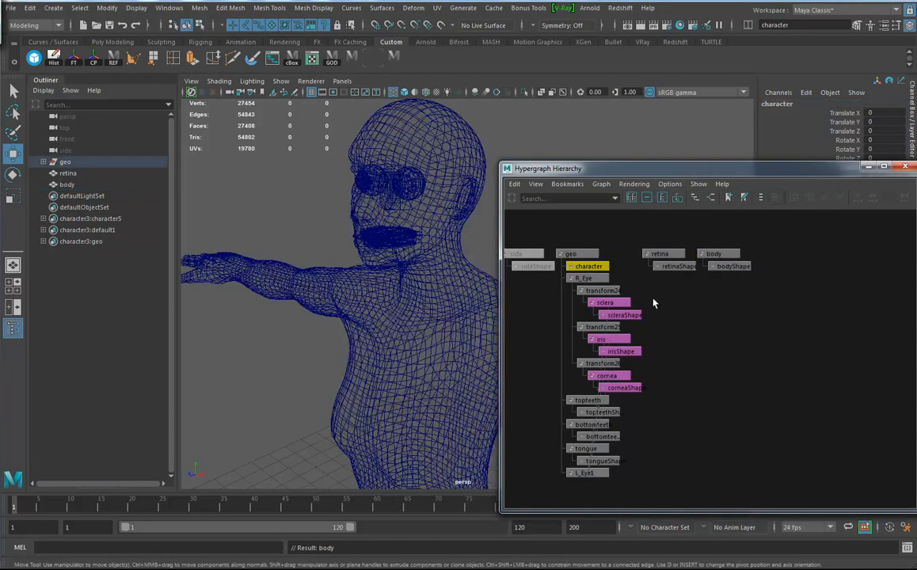
pyautogui.press('Delete')
# Step: Unparent the R_Eye and L_Eye1 groups from geo to the top level of the hierarchy
pyautogui.click(588, 266)
pyautogui.hotkey('shift', 'p')
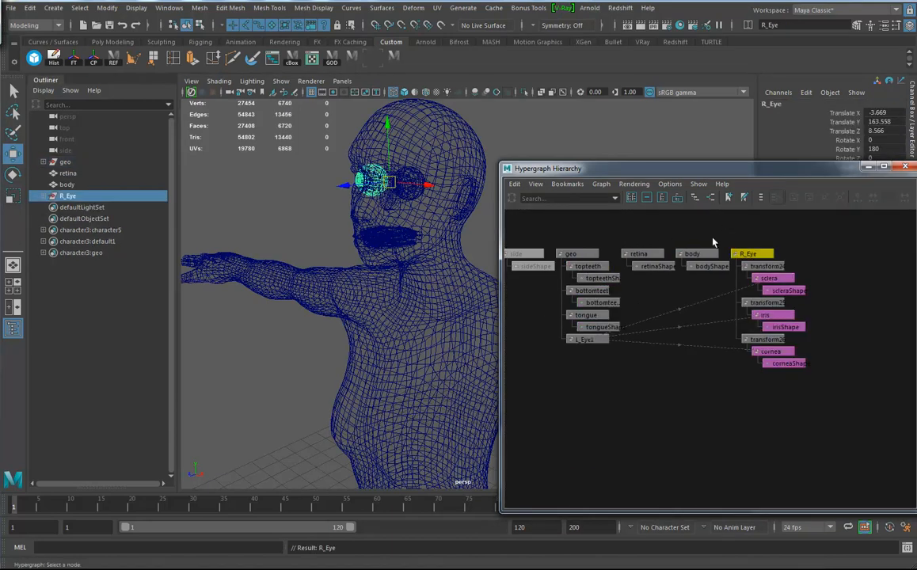
pyautogui.scroll(2, 602, 401)
pyautogui.keyDown('alt'); pyautogui.moveTo(612, 395); pyautogui.dragTo(617, 410, button='middle'); pyautogui.keyUp('alt')
pyautogui.click(572, 352)
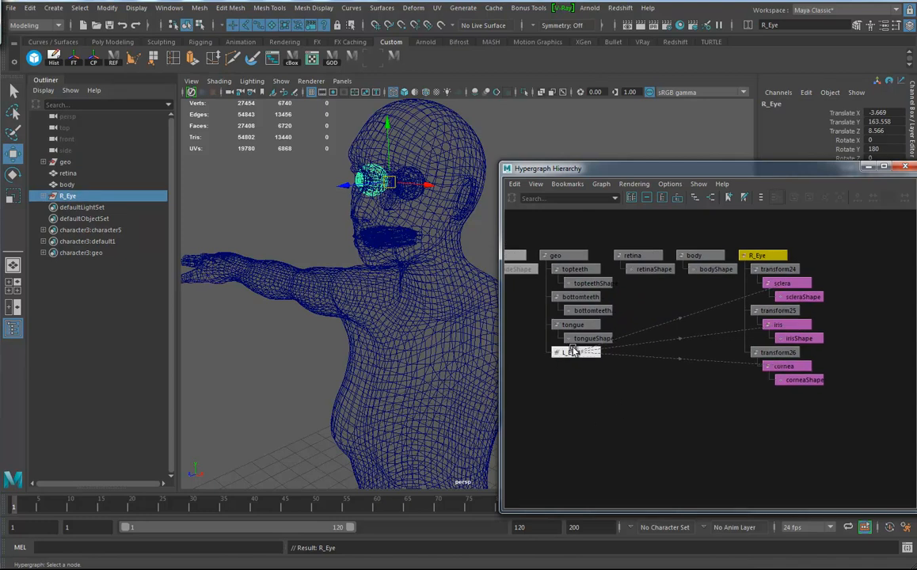
pyautogui.hotkey('shift', 'p')
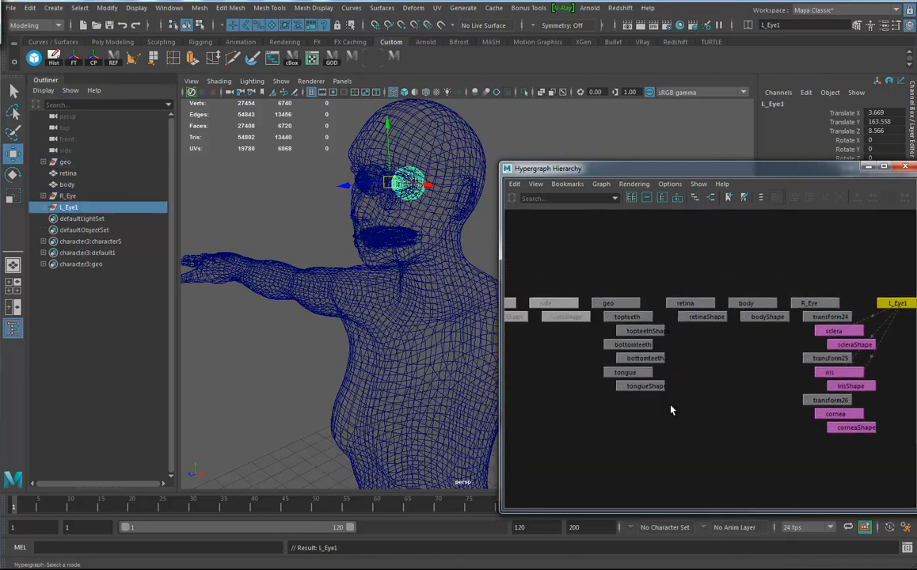
# Step: Parent the body mesh under the geo group and place it first among the group's children
pyautogui.moveTo(766, 307); pyautogui.dragTo(718, 319, button='middle')
pyautogui.moveTo(613, 305); pyautogui.dragTo(614, 305, button='middle')
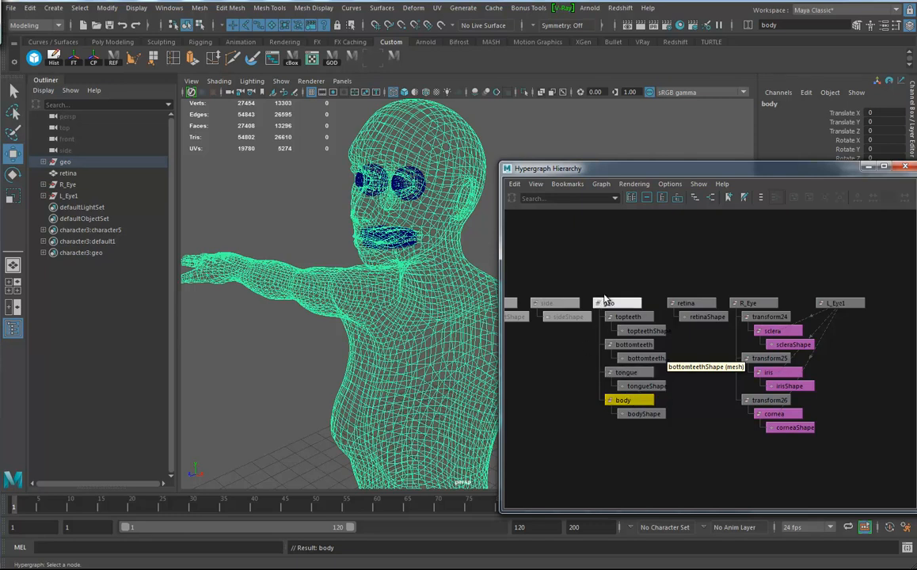
pyautogui.keyDown('alt'); pyautogui.moveTo(616, 458); pyautogui.dragTo(641, 416, button='right'); pyautogui.keyUp('alt')
pyautogui.keyDown('alt'); pyautogui.moveTo(640, 416); pyautogui.dragTo(657, 410, button='middle'); pyautogui.keyUp('alt')
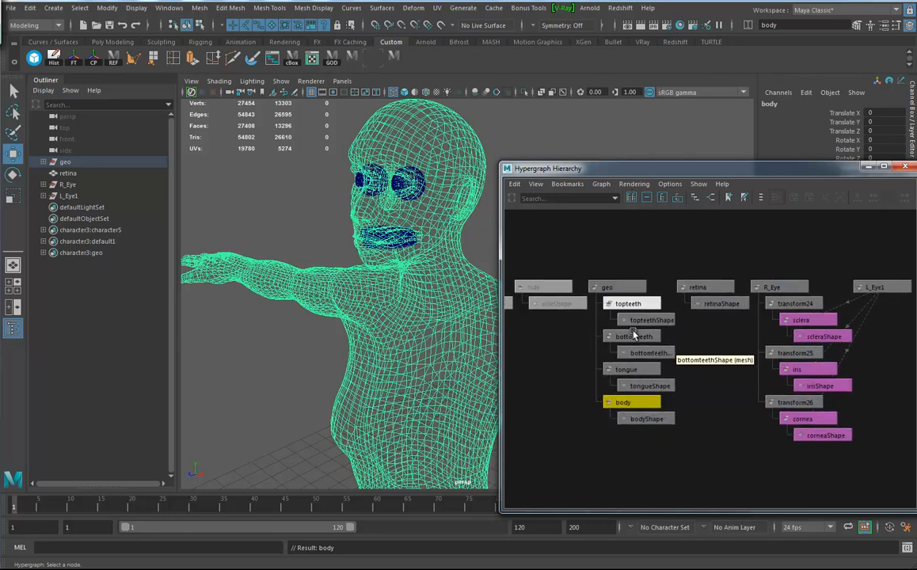
pyautogui.click(608, 288)
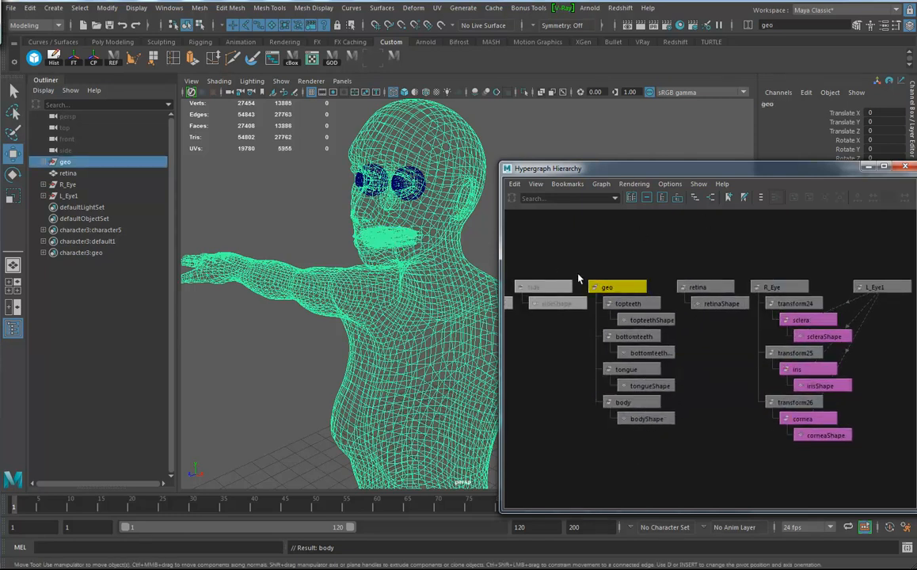
pyautogui.moveTo(623, 402); pyautogui.dragTo(631, 372, button='middle')
pyautogui.moveTo(623, 309); pyautogui.dragTo(624, 308, button='middle')
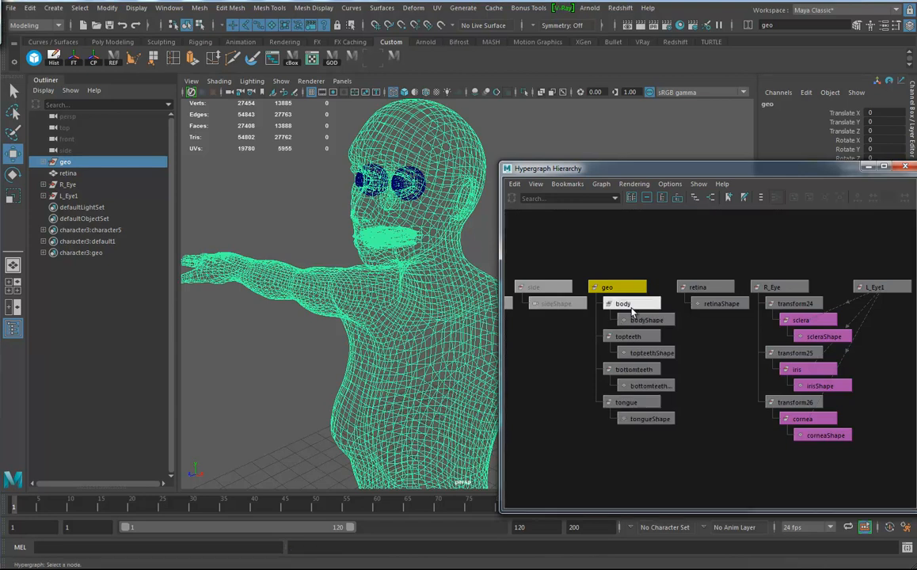
# Step: Compare the R_Eye and L_Eye1 groups, and delete the instanced L_Eye1 group
pyautogui.keyDown('alt'); pyautogui.moveTo(741, 434); pyautogui.dragTo(616, 430, button='middle'); pyautogui.keyUp('alt')
pyautogui.click(657, 290)
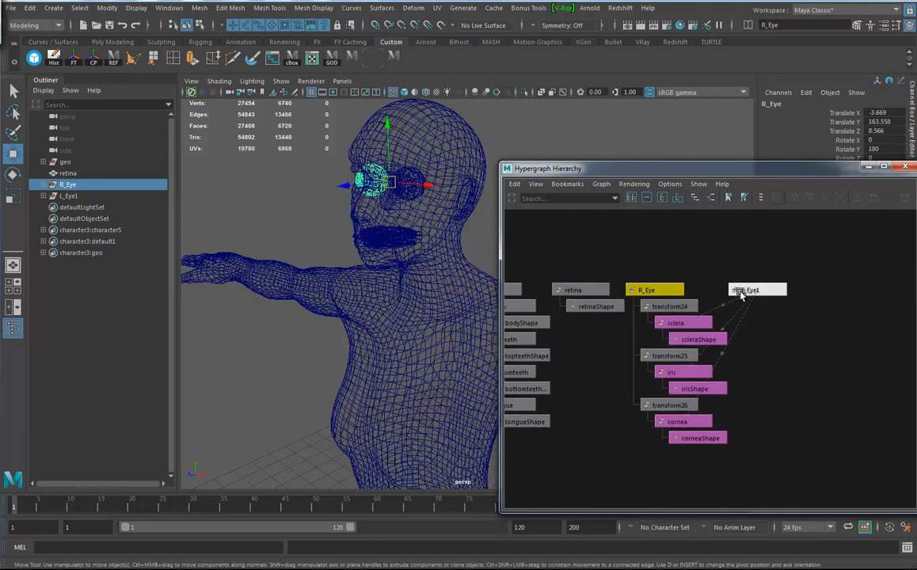
pyautogui.click(742, 291)
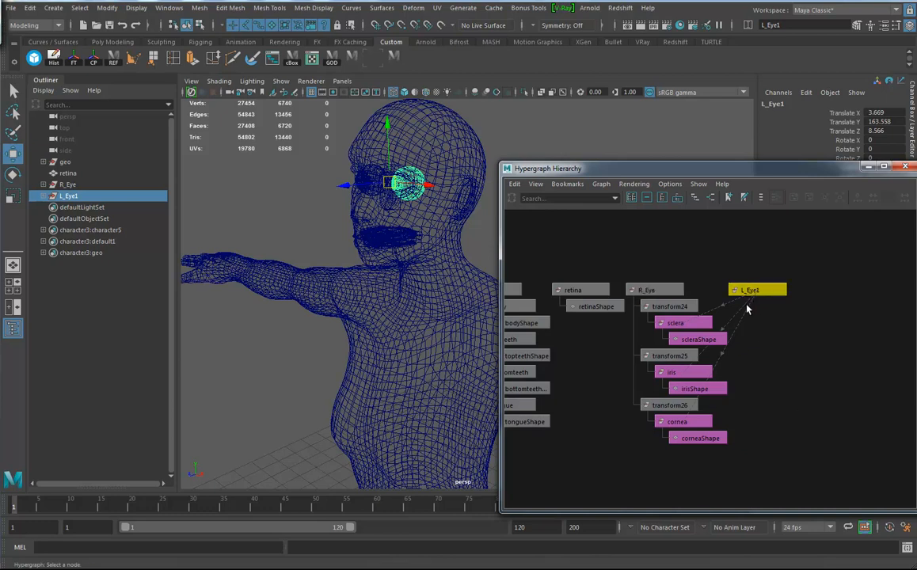
pyautogui.press('Delete')
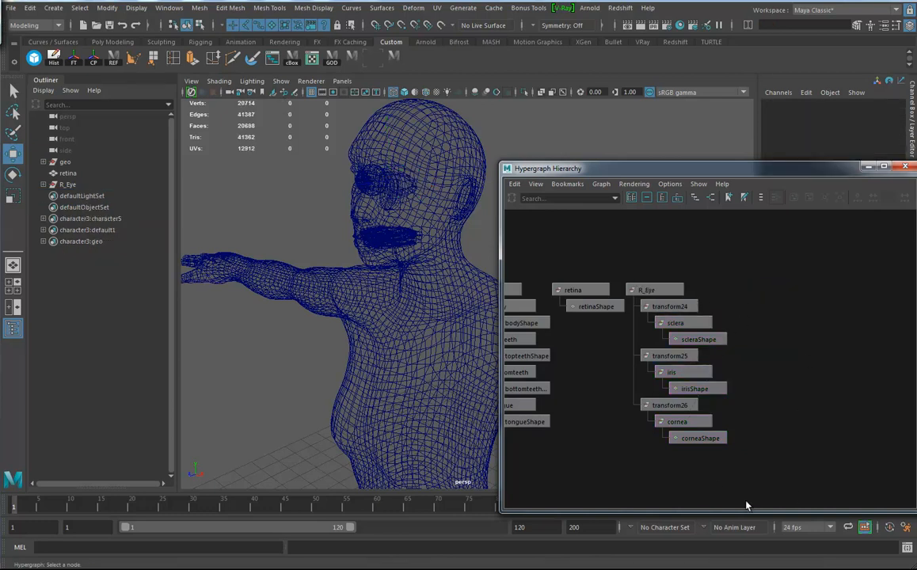
# Step: Unparent the sclera, iris and cornea to the top level and delete the empty transform24, transform25 and transform26 nodes from R_Eye
pyautogui.moveTo(678, 324); pyautogui.dragTo(685, 372, button='middle')
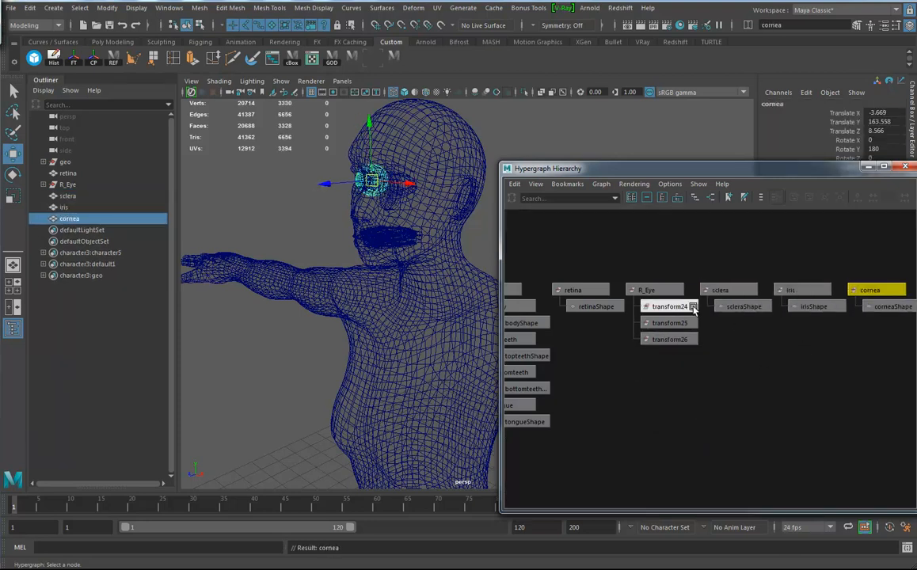
pyautogui.click(648, 290)
pyautogui.keyDown('alt'); pyautogui.moveTo(635, 333); pyautogui.dragTo(567, 353, button='middle'); pyautogui.keyUp('alt')
pyautogui.keyDown('alt'); pyautogui.moveTo(645, 404); pyautogui.dragTo(694, 401, button='middle'); pyautogui.keyUp('alt')
pyautogui.click(554, 314)
pyautogui.click(697, 313)
pyautogui.click(753, 313)
pyautogui.click(833, 313)
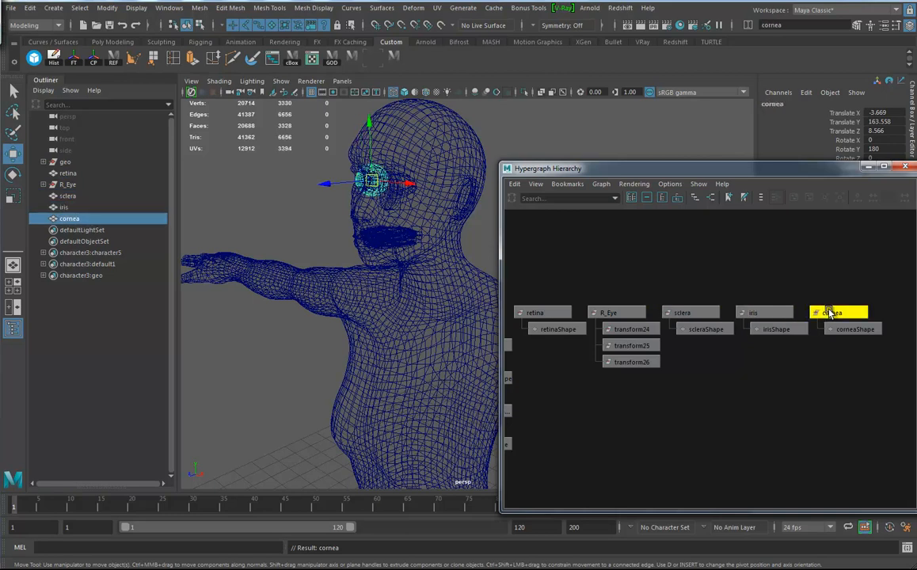
pyautogui.moveTo(632, 332); pyautogui.dragTo(634, 328)
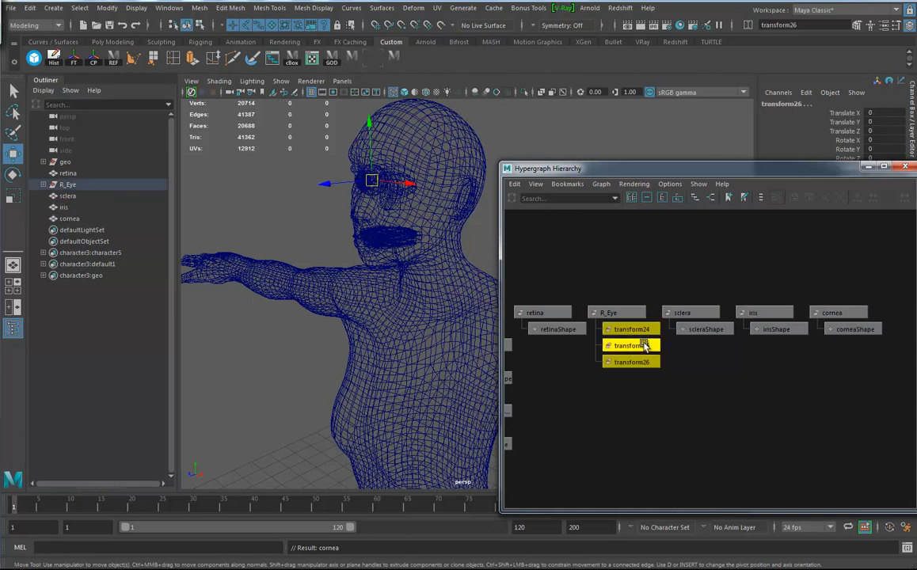
pyautogui.press('Delete')
# Step: Parent the retina, sclera, iris and cornea meshes directly under the R_Eye group
pyautogui.click(552, 312)
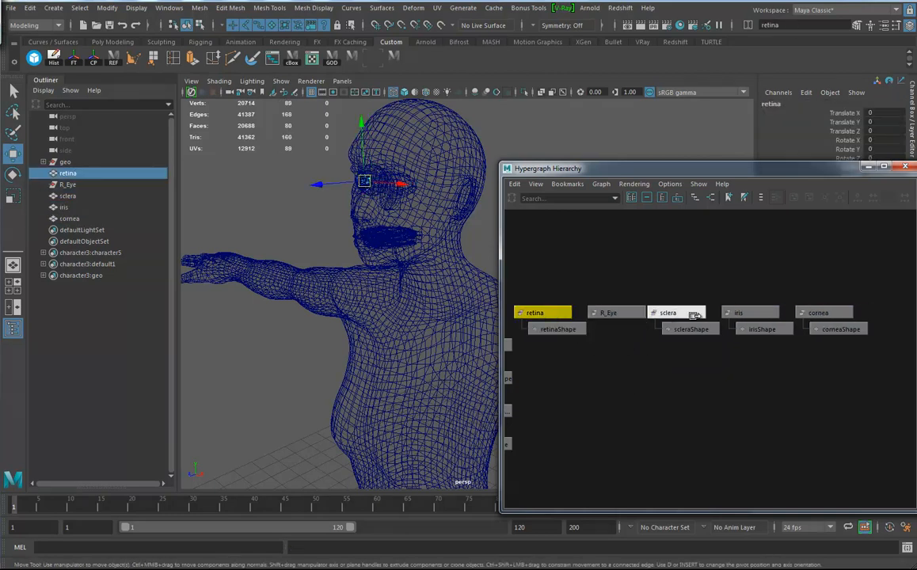
pyautogui.keyDown('shift'); pyautogui.click(686, 316); pyautogui.keyUp('shift')
pyautogui.keyDown('shift'); pyautogui.click(765, 315); pyautogui.keyUp('shift')
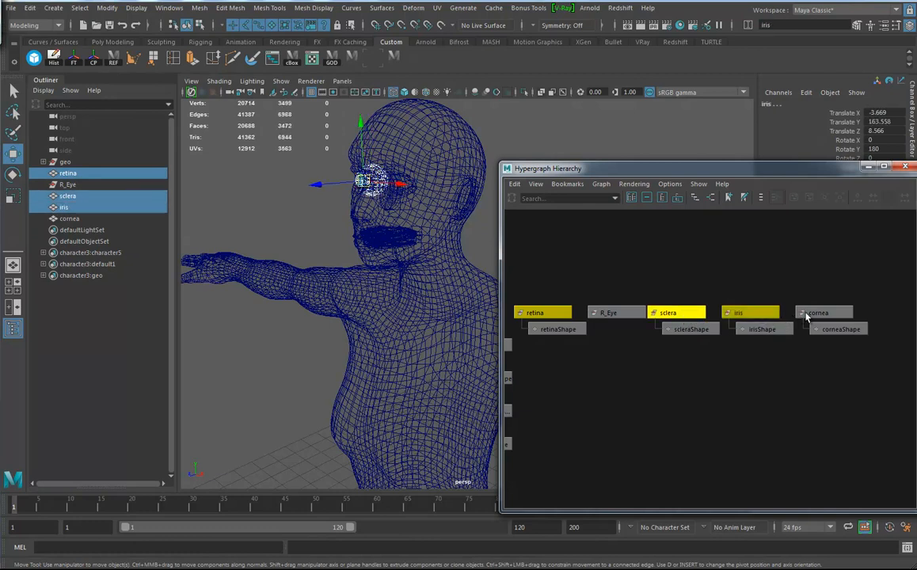
pyautogui.keyDown('shift'); pyautogui.click(814, 314); pyautogui.keyUp('shift')
pyautogui.moveTo(669, 315); pyautogui.dragTo(615, 313, button='middle')
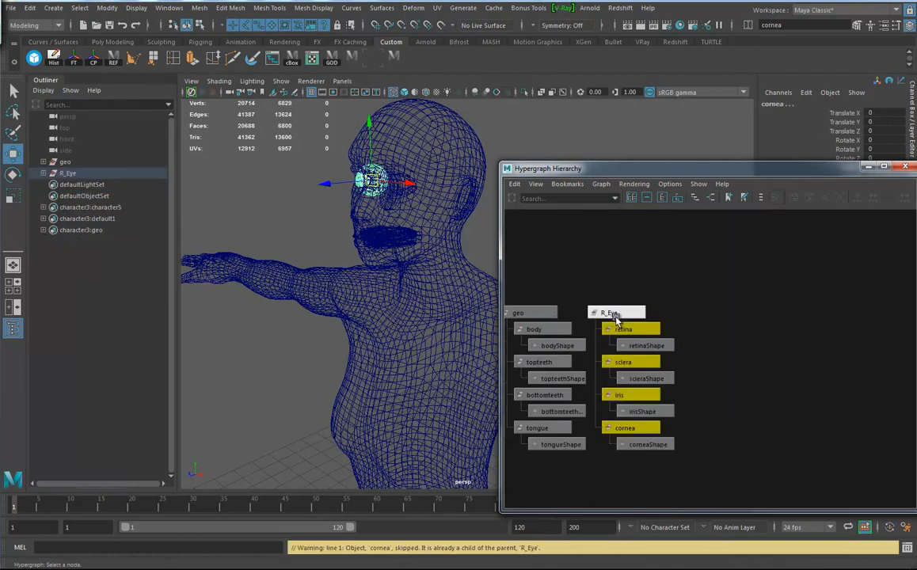
# Step: Freeze the transformations of the R_Eye group and center its pivot
pyautogui.click(615, 315)
pyautogui.press('f')
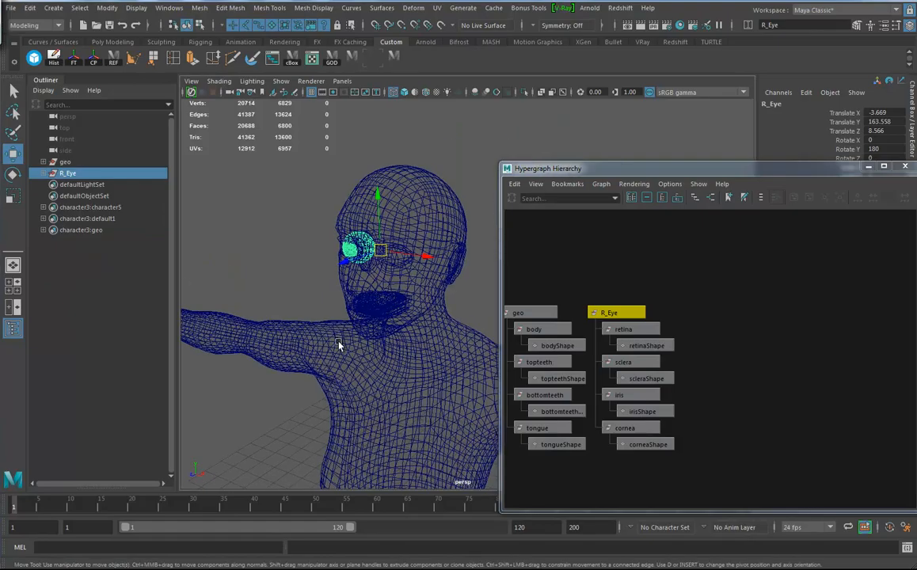
pyautogui.keyDown('alt'); pyautogui.moveTo(438, 352); pyautogui.dragTo(225, 234); pyautogui.keyUp('alt')
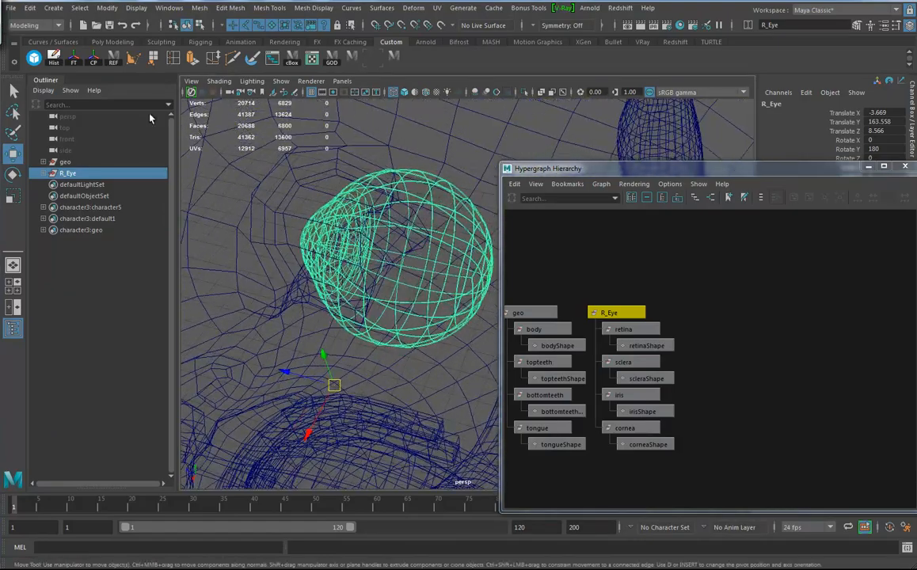
pyautogui.click(74, 59)
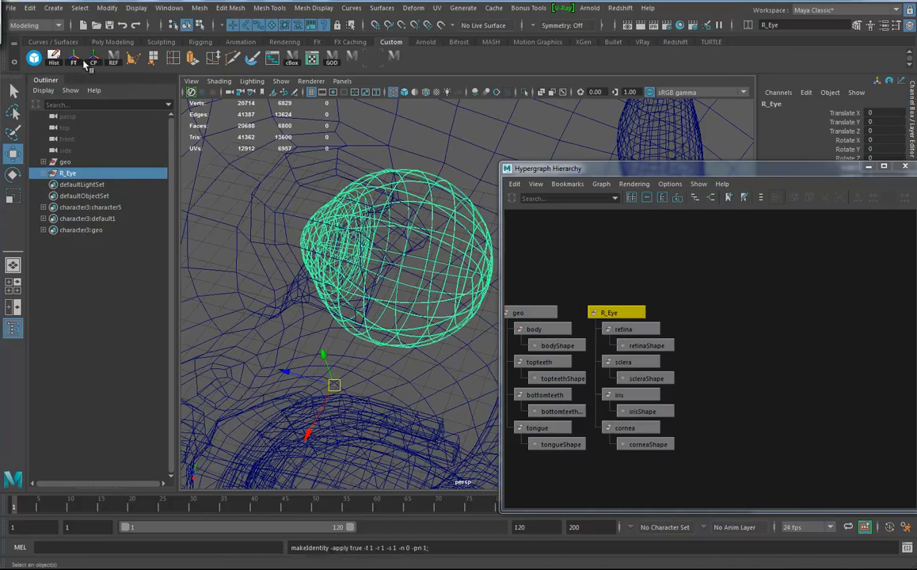
pyautogui.click(94, 61)
# Step: Isolate the R_Eye group and snap its pivot vertically to the eyeball's centre in the side view
pyautogui.keyDown('alt'); pyautogui.moveTo(298, 279); pyautogui.dragTo(336, 222); pyautogui.keyUp('alt')
pyautogui.keyDown('alt'); pyautogui.moveTo(407, 273); pyautogui.dragTo(411, 269, button='middle'); pyautogui.keyUp('alt')
pyautogui.keyDown('alt'); pyautogui.moveTo(411, 271); pyautogui.dragTo(403, 303); pyautogui.keyUp('alt')
pyautogui.click(529, 92)
pyautogui.press('space')
pyautogui.press('f')
pyautogui.scroll(-5, 381, 311)
pyautogui.keyDown('alt'); pyautogui.moveTo(366, 315); pyautogui.dragTo(333, 315, button='middle'); pyautogui.keyUp('alt')
pyautogui.keyDown('alt'); pyautogui.moveTo(350, 315); pyautogui.dragTo(524, 423, button='right'); pyautogui.keyUp('alt')
pyautogui.keyDown('alt'); pyautogui.moveTo(350, 356); pyautogui.dragTo(426, 366, button='middle'); pyautogui.keyUp('alt')
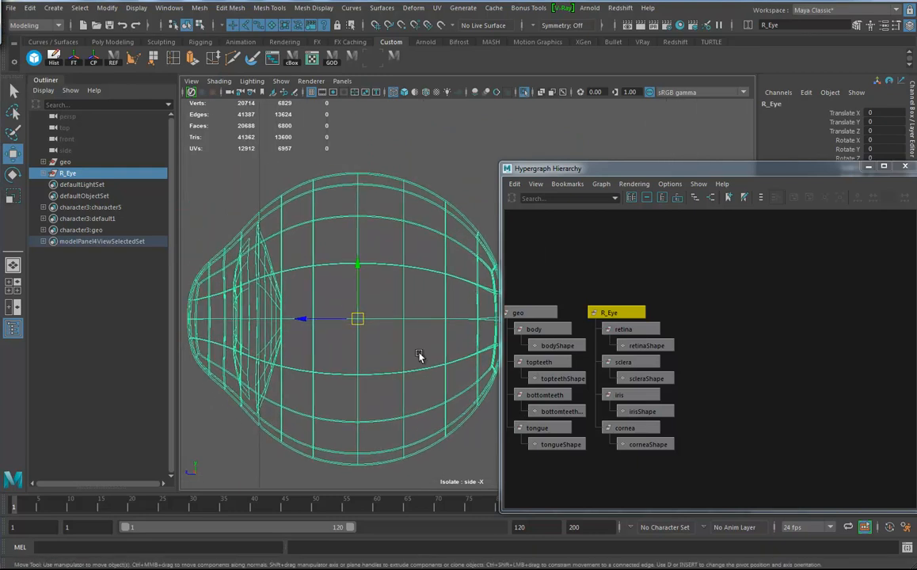
pyautogui.click(358, 279)
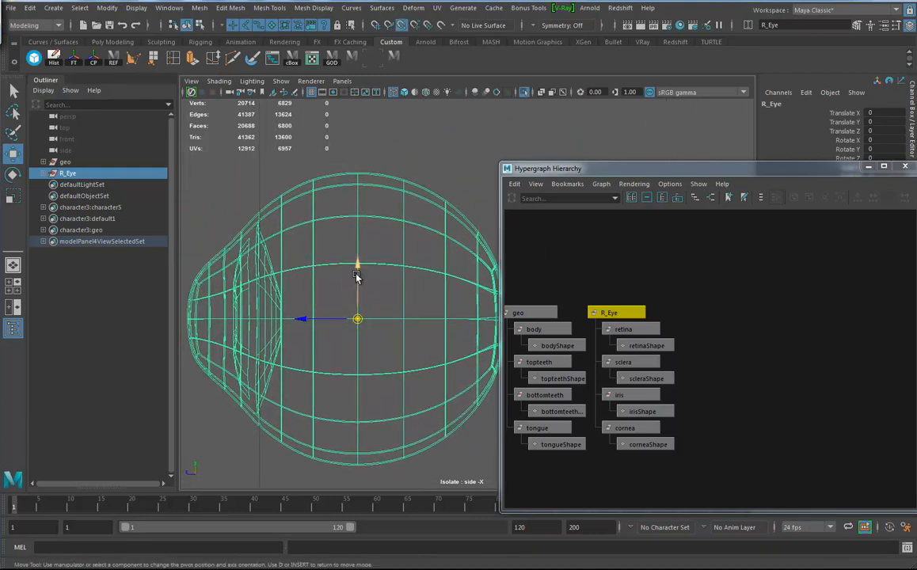
# Step: Examine the R_Eye pivot's alignment with the eyeball in the front view
pyautogui.press('space')
pyautogui.moveTo(413, 309); pyautogui.dragTo(410, 333)
pyautogui.press('f')
pyautogui.keyDown('alt'); pyautogui.moveTo(382, 317); pyautogui.dragTo(283, 393, button='middle'); pyautogui.keyUp('alt')
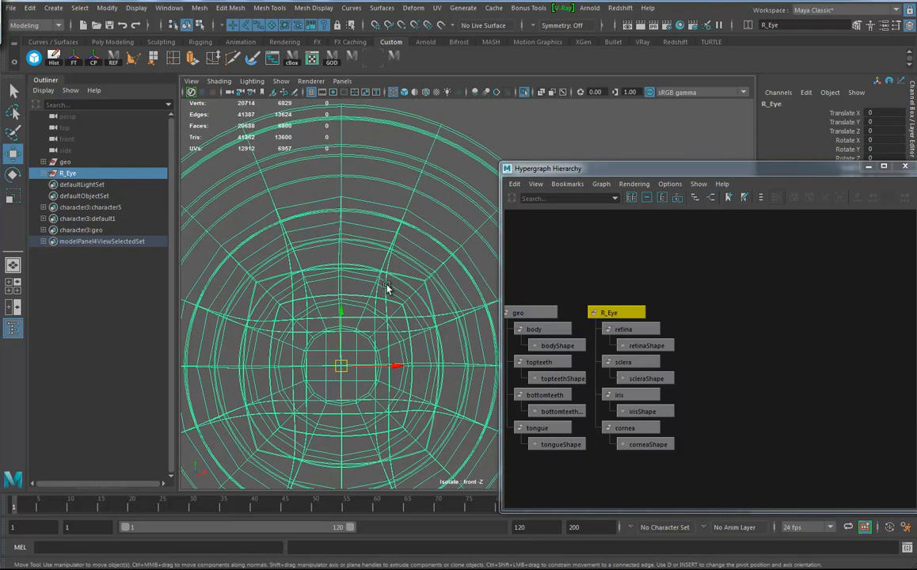
pyautogui.scroll(-5, 381, 291)
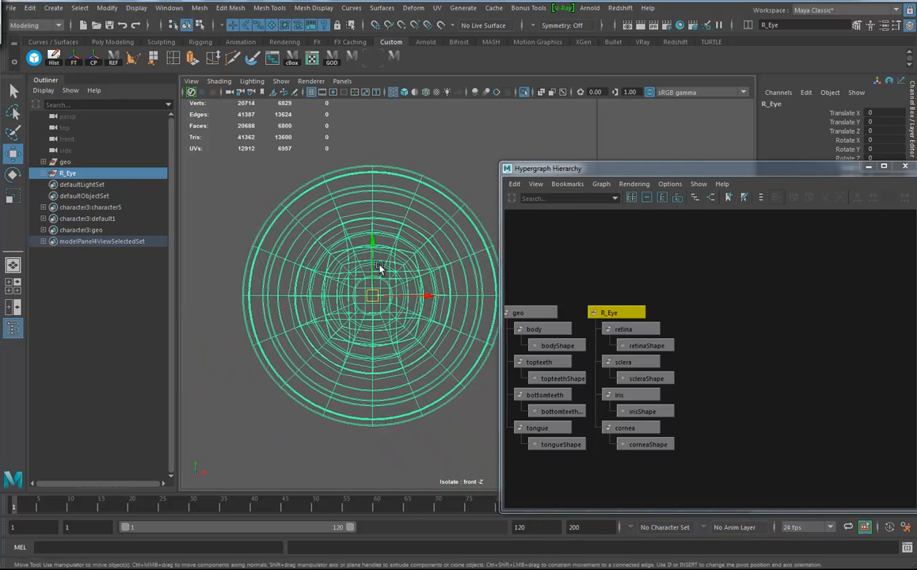
# Step: Parent the retina, sclera, iris and cornea meshes under geo and delete the emptied R_Eye group
pyautogui.scroll(-1, 760, 364)
pyautogui.scroll(-2, 760, 364)
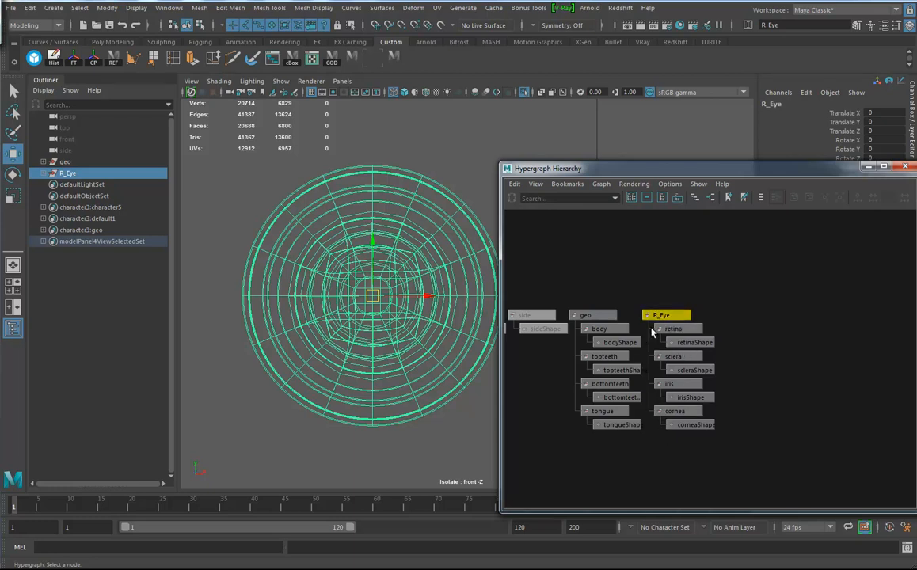
pyautogui.moveTo(657, 429); pyautogui.dragTo(654, 321)
pyautogui.moveTo(665, 347); pyautogui.dragTo(586, 316, button='middle')
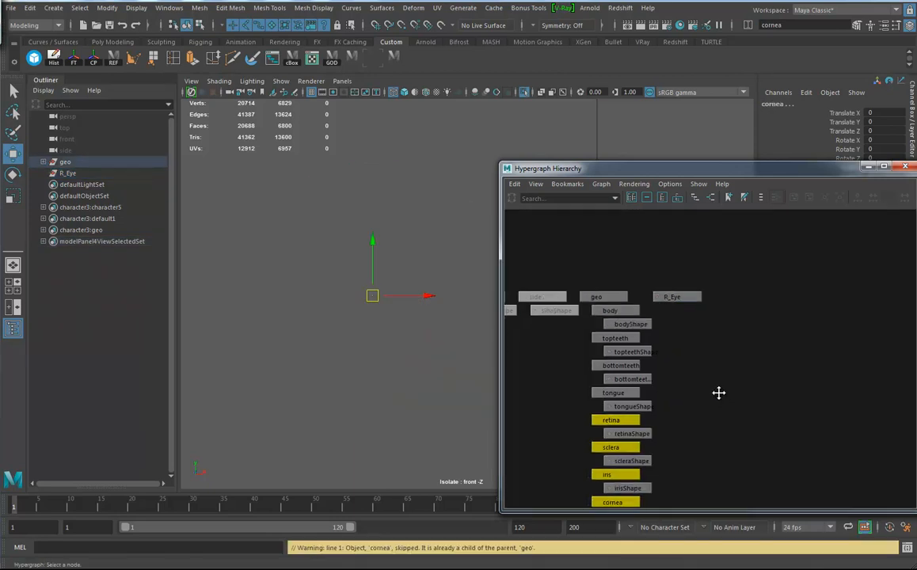
pyautogui.click(680, 255)
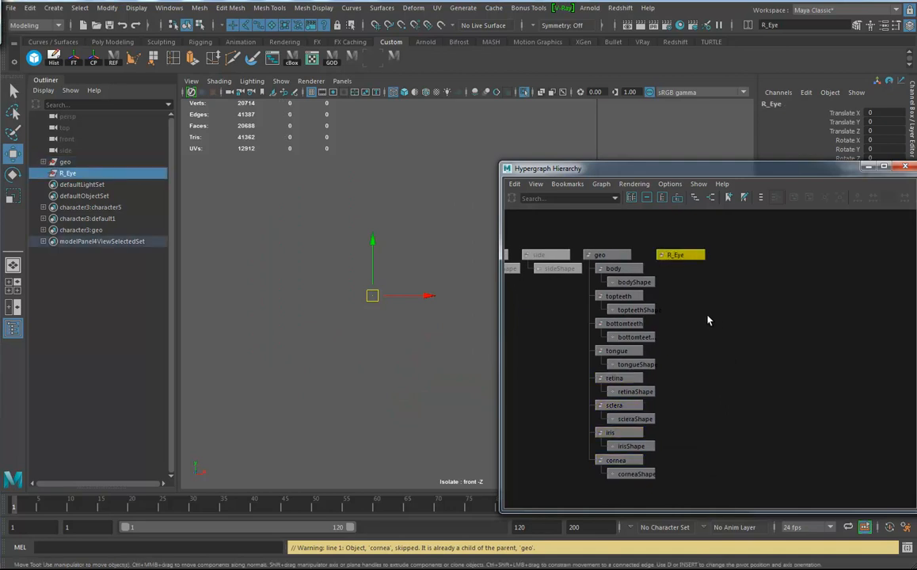
pyautogui.press('Delete')
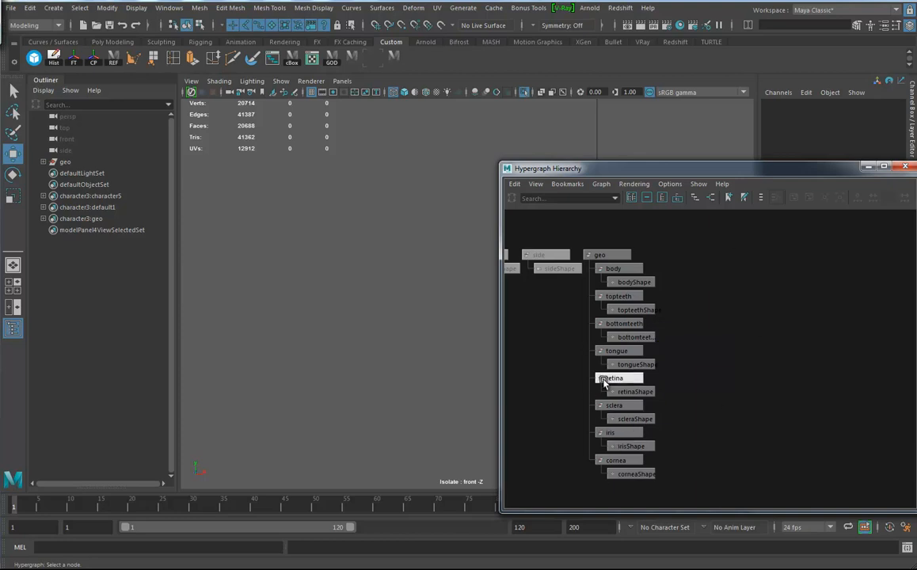
# Step: Turn off the isolated view to show the whole character, and duplicate the retina, sclera, iris and cornea meshes
pyautogui.click(526, 97)
pyautogui.scroll(-6, 319, 344)
pyautogui.press('f')
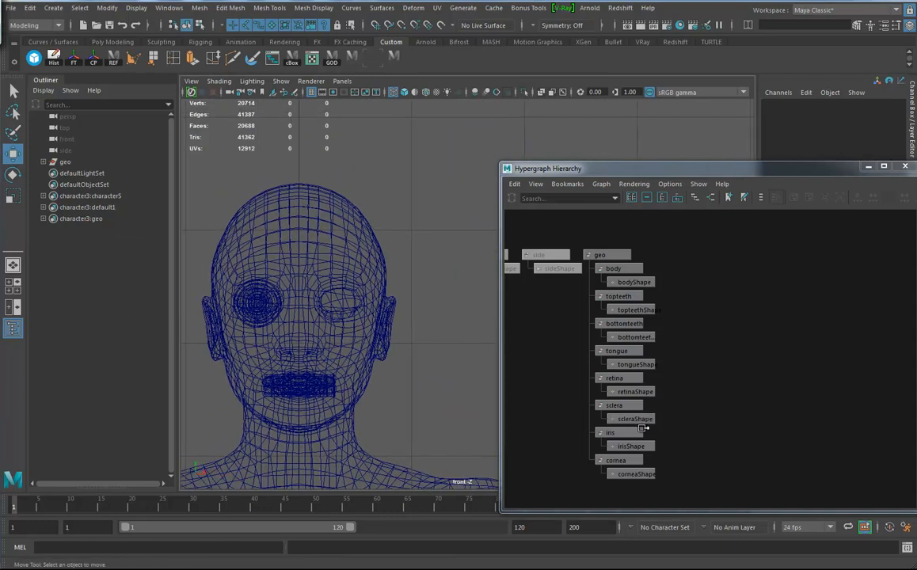
pyautogui.moveTo(590, 378); pyautogui.dragTo(594, 467)
pyautogui.keyDown('alt'); pyautogui.moveTo(266, 391); pyautogui.dragTo(275, 365, button='middle'); pyautogui.keyUp('alt')
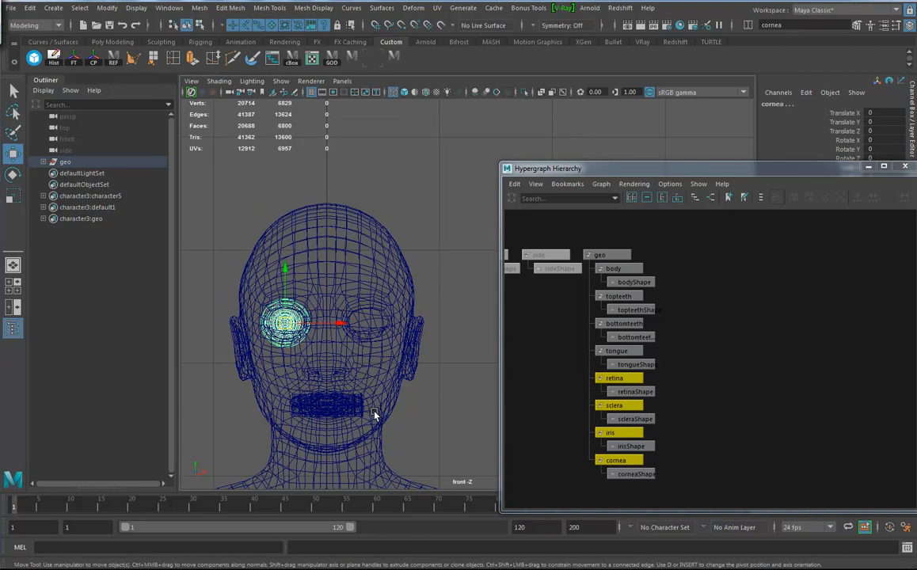
pyautogui.hotkey('ctrl', 'd')
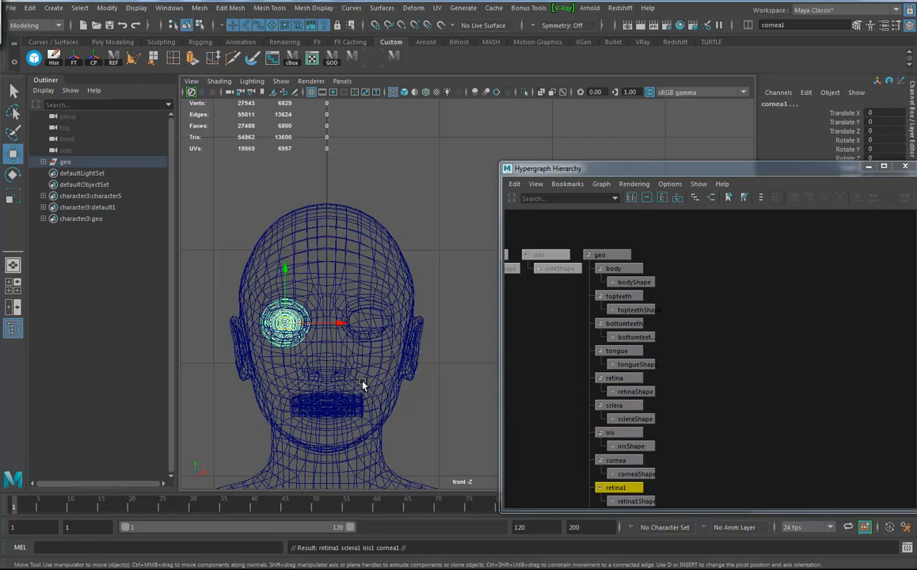
# Step: Group the duplicated retina, sclera, iris and cornea meshes within geo
pyautogui.scroll(5, 405, 279)
pyautogui.scroll(-6, 410, 333)
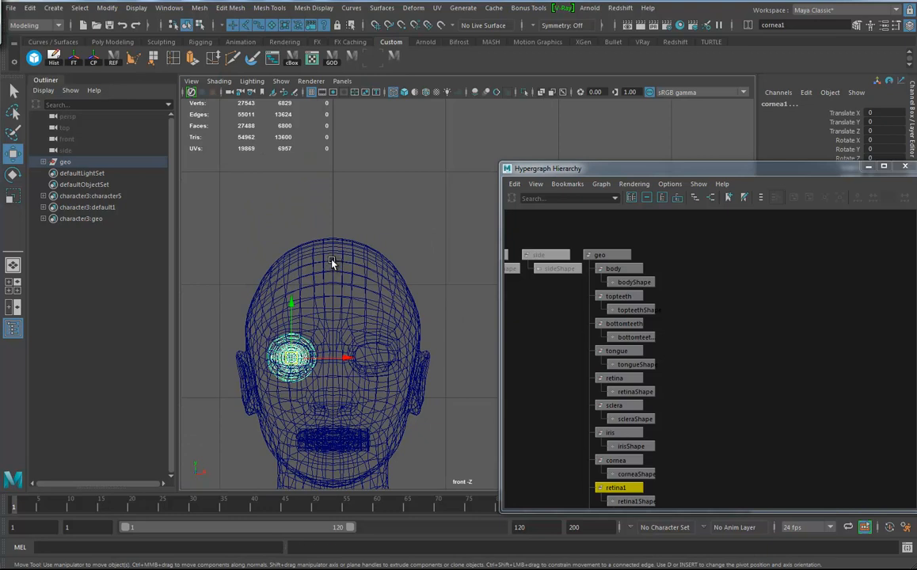
pyautogui.hotkey('ctrl', 'g')
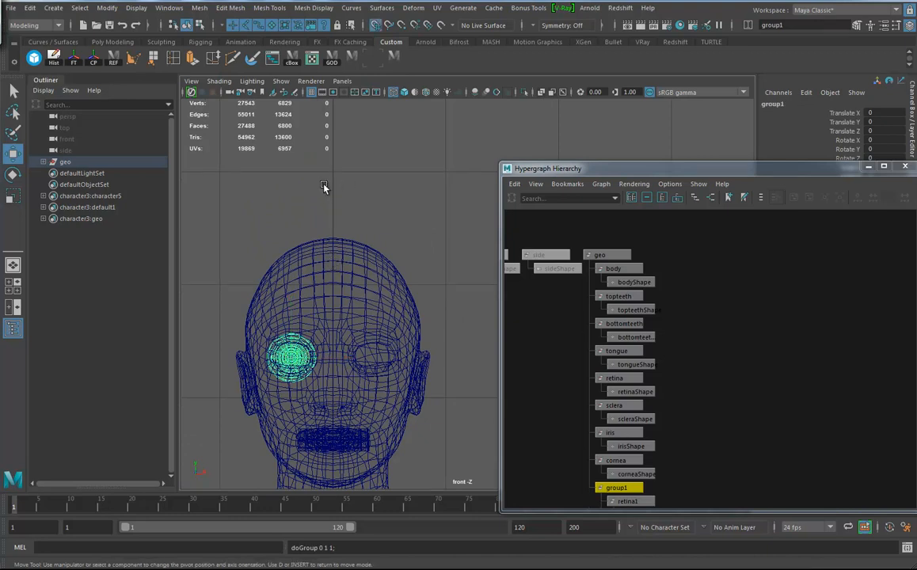
# Step: Mirror the duplicated eye group to the other side of the face by scaling it to -1 in X
pyautogui.press('w')
pyautogui.press('e')
pyautogui.press('r')
pyautogui.moveTo(386, 171); pyautogui.dragTo(279, 179)
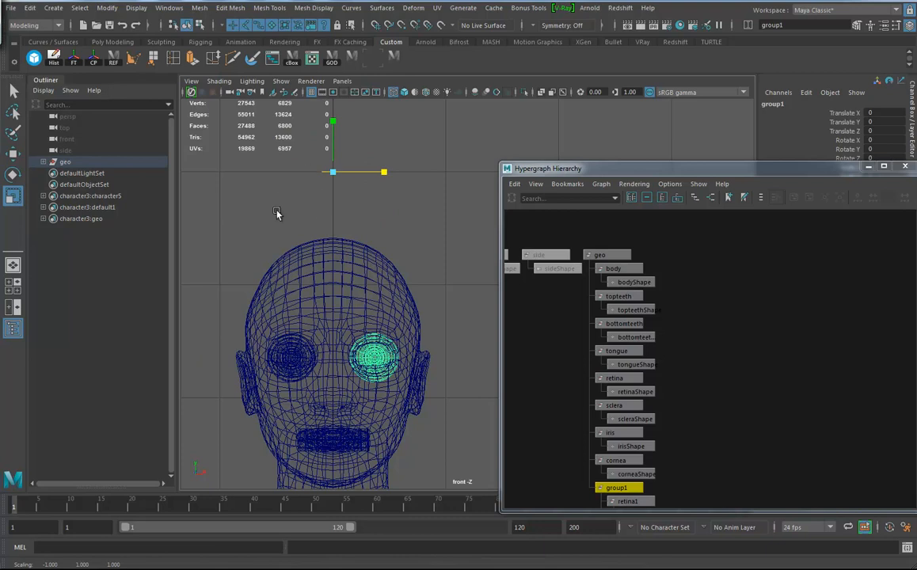
pyautogui.doubleClick(12, 197)
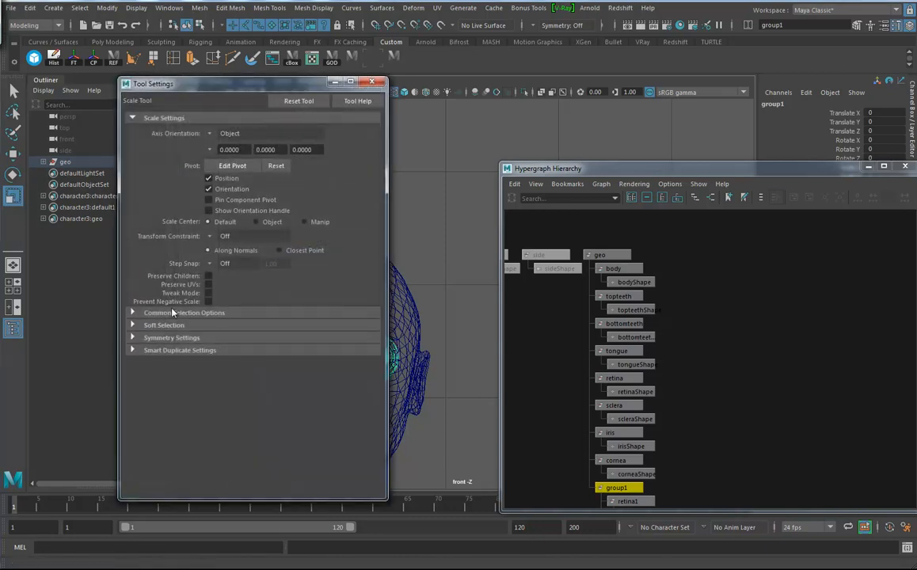
pyautogui.click(335, 81)
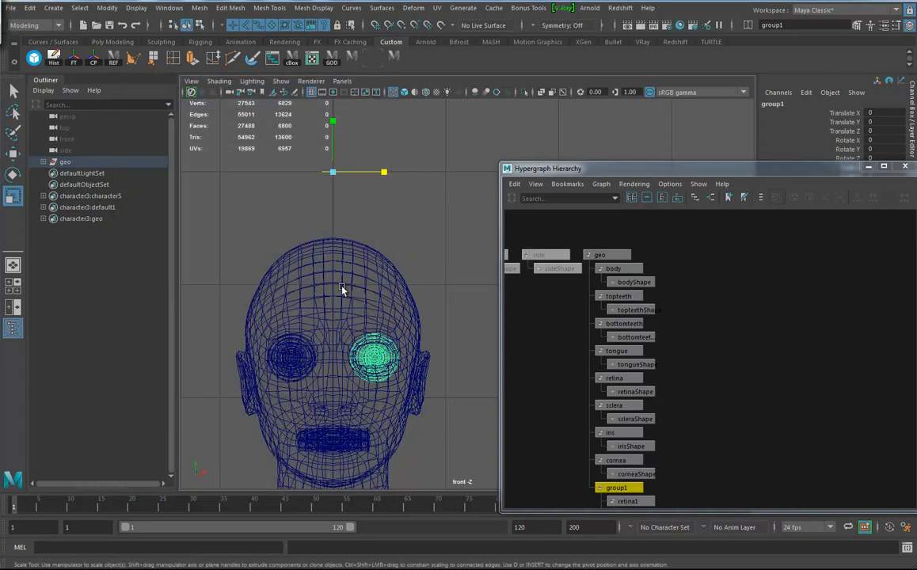
# Step: Freeze the mirrored eye group's transformations and ungroup it so its four meshes sit directly under geo
pyautogui.click(74, 61)
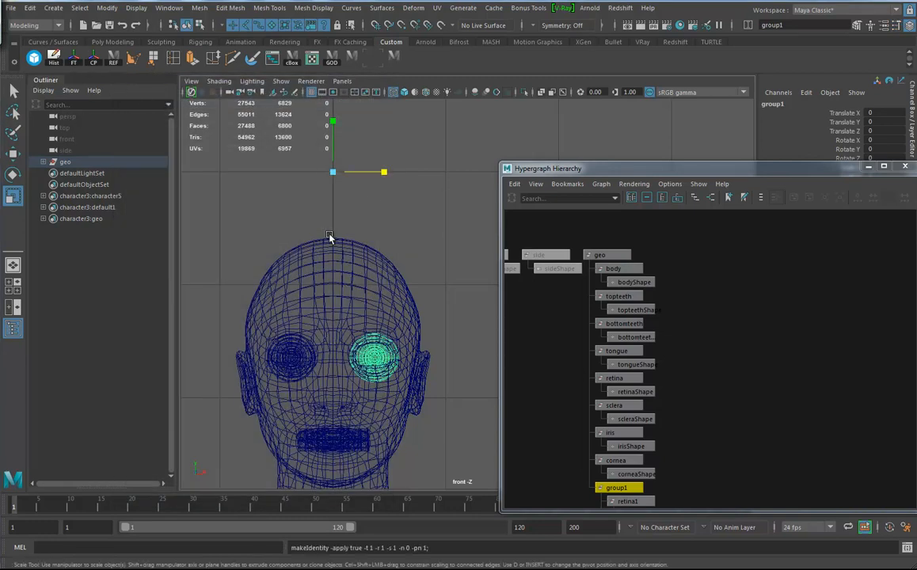
pyautogui.keyDown('alt'); pyautogui.moveTo(704, 461); pyautogui.dragTo(704, 411, button='middle'); pyautogui.keyUp('alt')
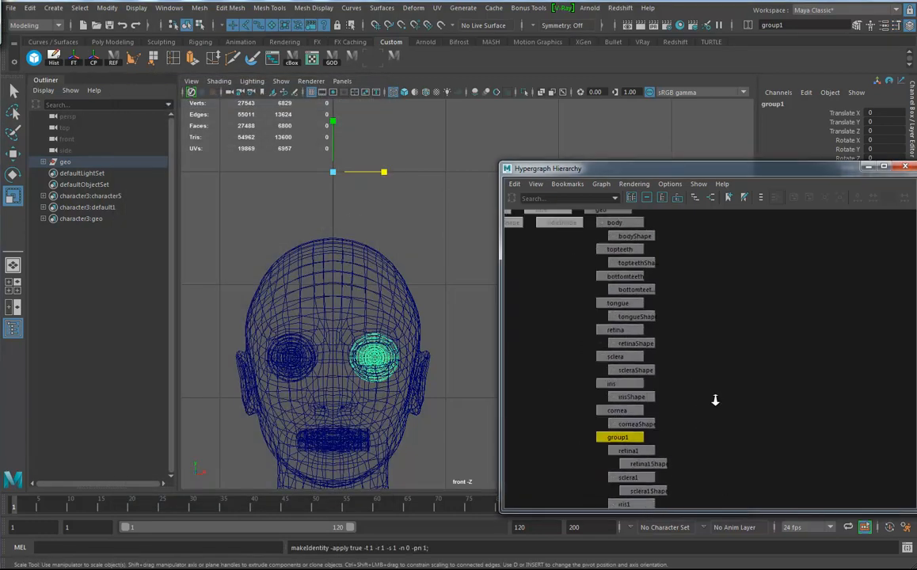
pyautogui.keyDown('alt'); pyautogui.moveTo(723, 403); pyautogui.dragTo(612, 417, button='right'); pyautogui.keyUp('alt')
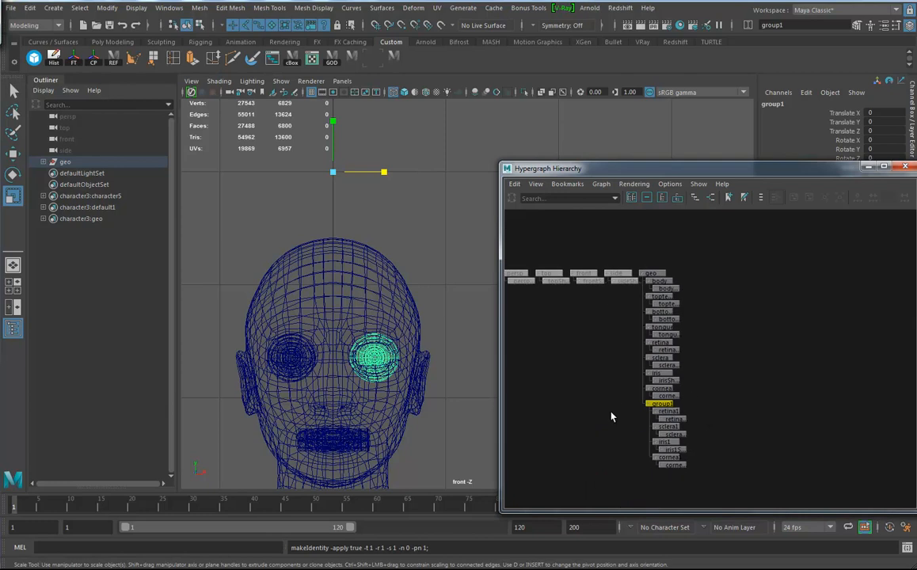
pyautogui.click(30, 7)
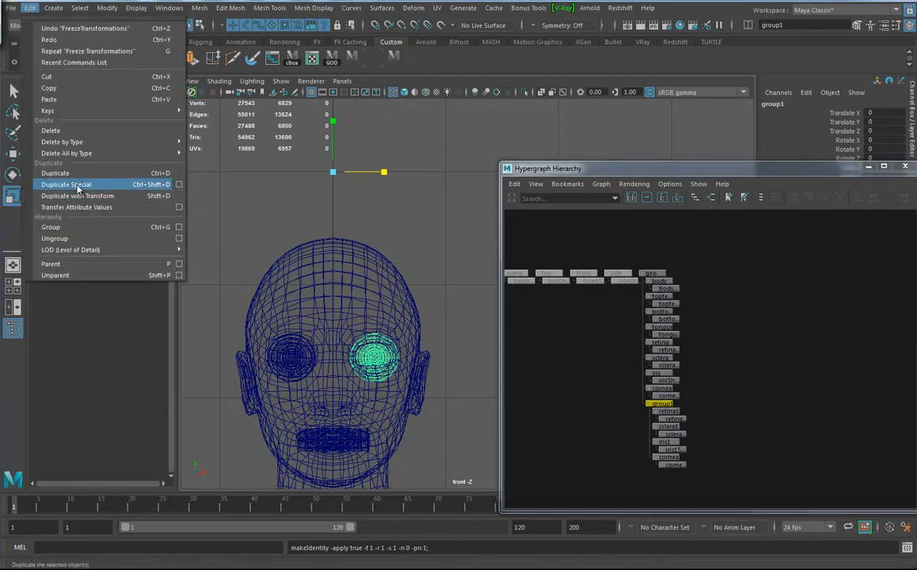
pyautogui.click(55, 238)
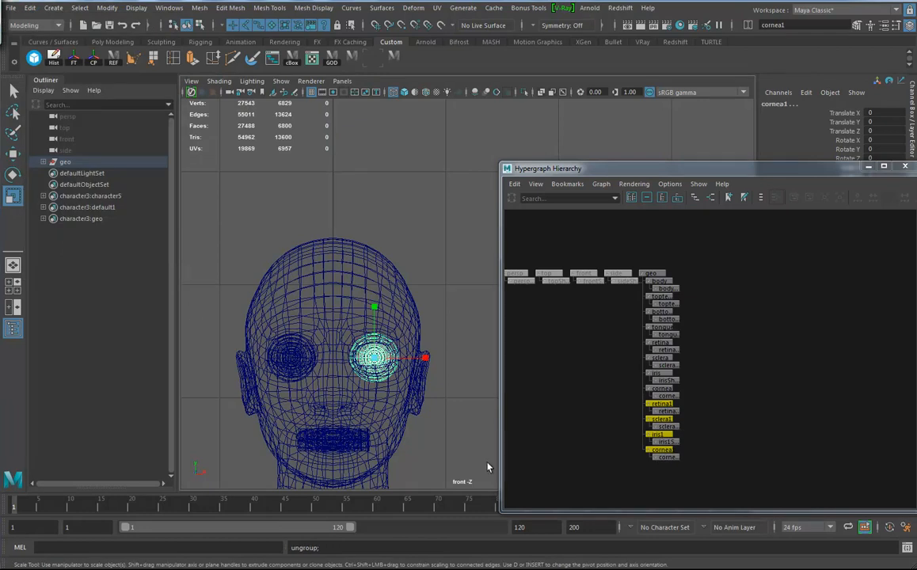
# Step: Close the Hypergraph and switch to the perspective view
pyautogui.keyDown('alt'); pyautogui.moveTo(375, 410); pyautogui.dragTo(374, 385, button='middle'); pyautogui.keyUp('alt')
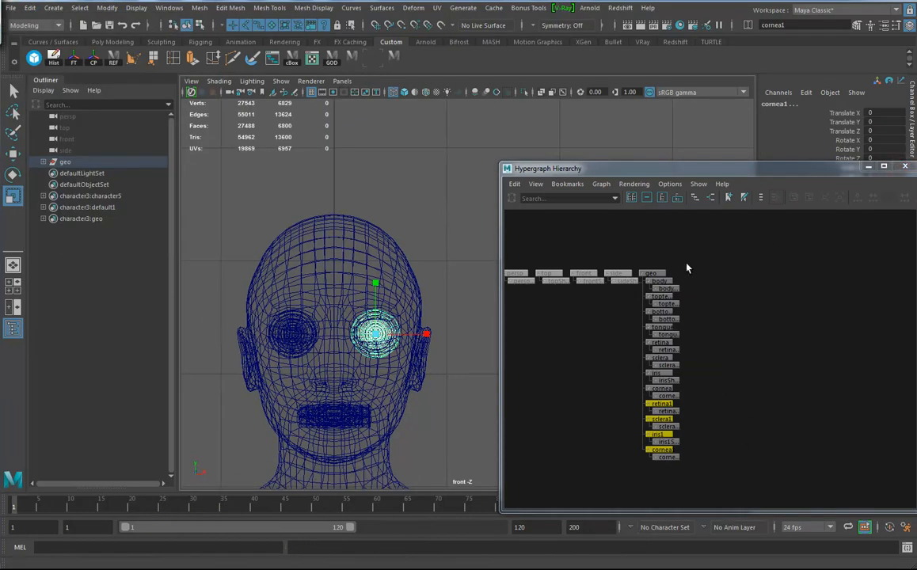
pyautogui.click(905, 167)
pyautogui.keyDown('alt'); pyautogui.moveTo(463, 344); pyautogui.dragTo(531, 333, button='middle'); pyautogui.keyUp('alt')
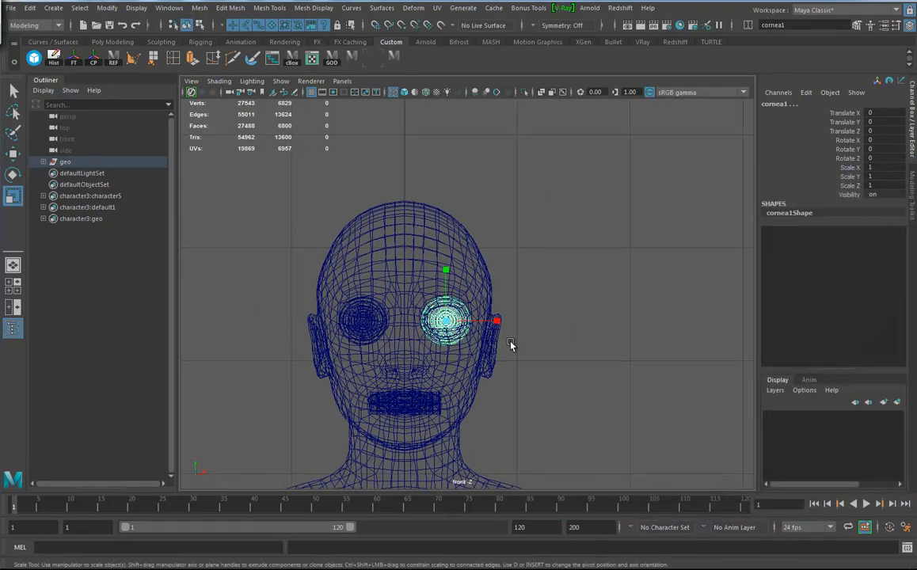
pyautogui.press('space')
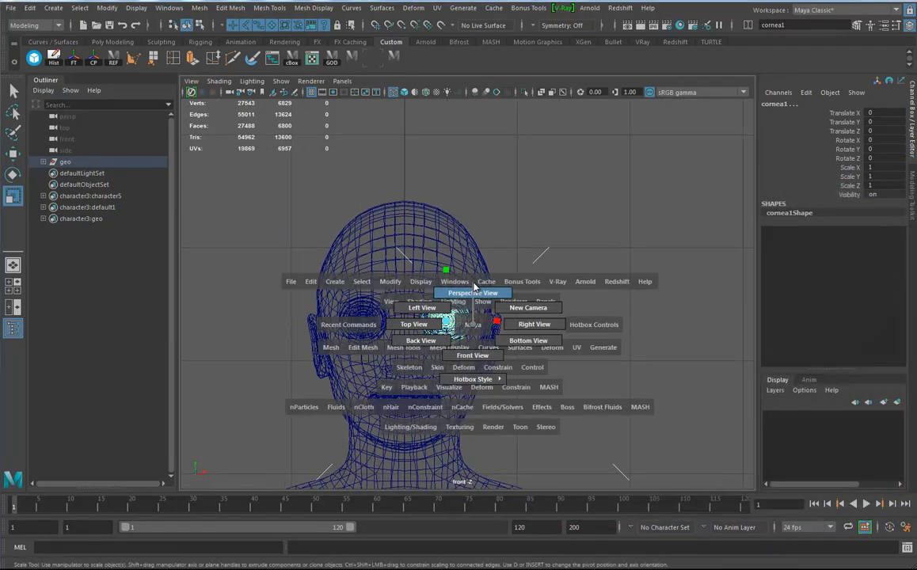
pyautogui.click(474, 287)
pyautogui.keyDown('alt'); pyautogui.moveTo(467, 299); pyautogui.dragTo(570, 332); pyautogui.keyUp('alt')
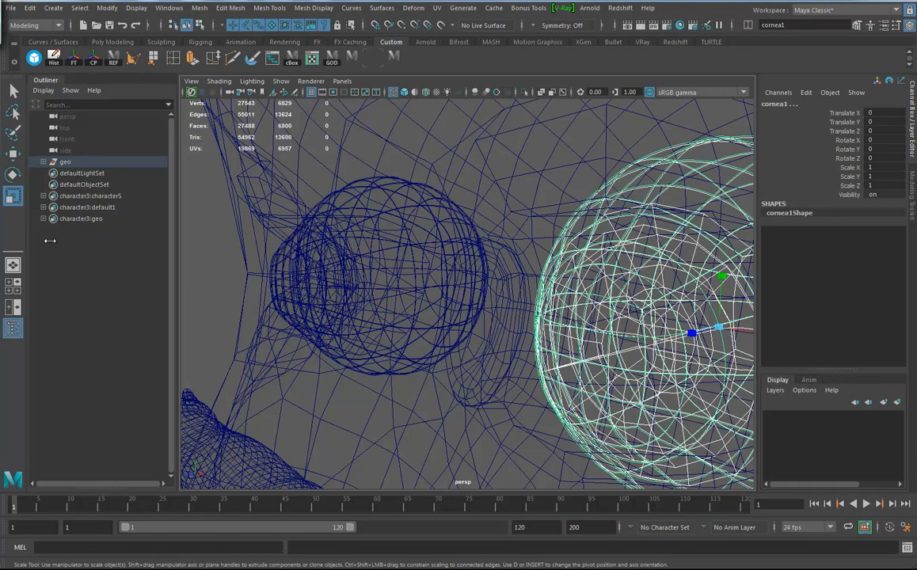
# Step: Hide the Outliner and frame the character's head with both eyes in the perspective view
pyautogui.click(13, 328)
pyautogui.keyDown('alt'); pyautogui.moveTo(605, 310); pyautogui.dragTo(402, 320, button='right'); pyautogui.keyUp('alt')
pyautogui.keyDown('alt'); pyautogui.moveTo(402, 320); pyautogui.dragTo(376, 342, button='middle'); pyautogui.keyUp('alt')
pyautogui.keyDown('alt'); pyautogui.moveTo(375, 343); pyautogui.dragTo(316, 337, button='right'); pyautogui.keyUp('alt')
pyautogui.keyDown('alt'); pyautogui.moveTo(317, 336); pyautogui.dragTo(469, 316); pyautogui.keyUp('alt')
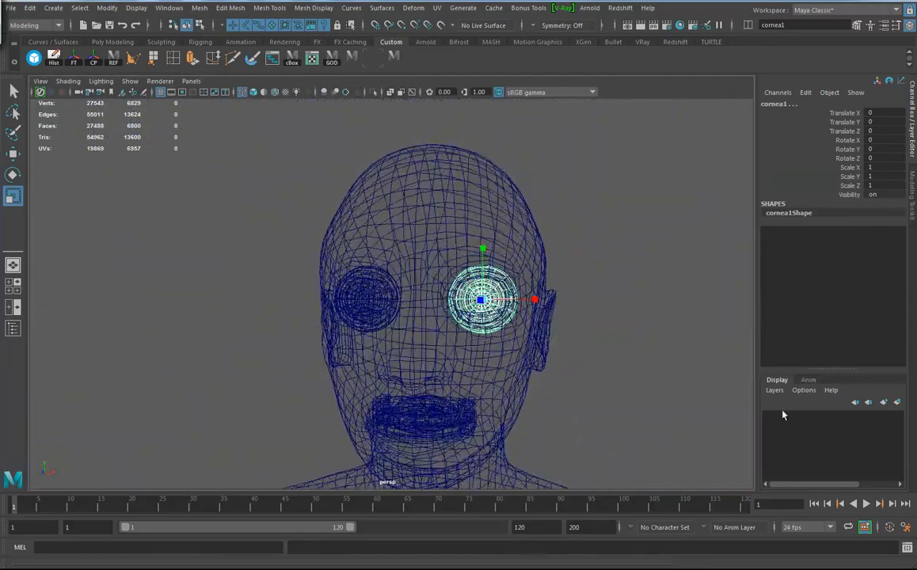
pyautogui.keyDown('alt'); pyautogui.moveTo(541, 385); pyautogui.dragTo(491, 365); pyautogui.keyUp('alt')
# Step: Isolate the body mesh and display it shaded
pyautogui.click(456, 195)
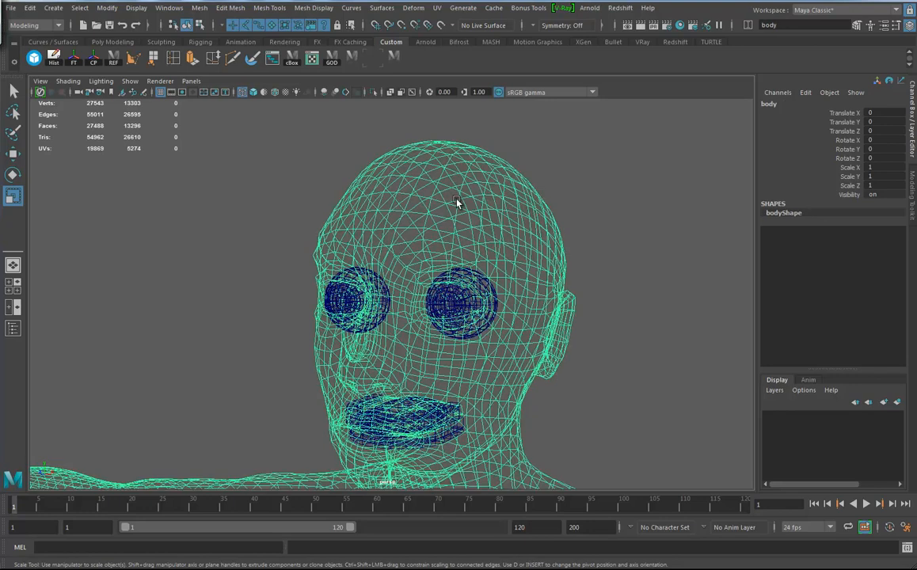
pyautogui.click(373, 92)
pyautogui.scroll(2, 482, 349)
pyautogui.press('5')
pyautogui.moveTo(483, 350)
pyautogui.keyDown('alt'); pyautogui.mouseDown()
pyautogui.moveTo(446, 322)
pyautogui.moveTo(448, 342)
pyautogui.moveTo(470, 352)
pyautogui.mouseUp(); pyautogui.keyUp('alt')
pyautogui.keyDown('alt'); pyautogui.moveTo(469, 352); pyautogui.dragTo(549, 427, button='right'); pyautogui.keyUp('alt')
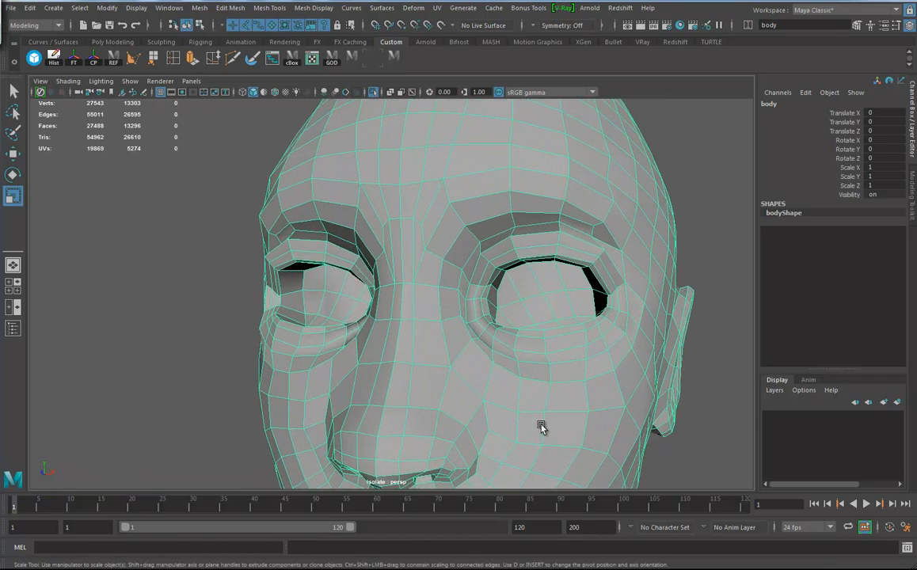
# Step: Cut a horizontal line of edges across the nose bridge between the eyes with the Multi-Cut tool
pyautogui.keyDown('alt'); pyautogui.moveTo(420, 340); pyautogui.dragTo(463, 352); pyautogui.keyUp('alt')
pyautogui.keyDown('alt'); pyautogui.moveTo(456, 346); pyautogui.dragTo(521, 375, button='right'); pyautogui.keyUp('alt')
pyautogui.keyDown('alt'); pyautogui.moveTo(520, 375); pyautogui.dragTo(456, 377, button='middle'); pyautogui.keyUp('alt')
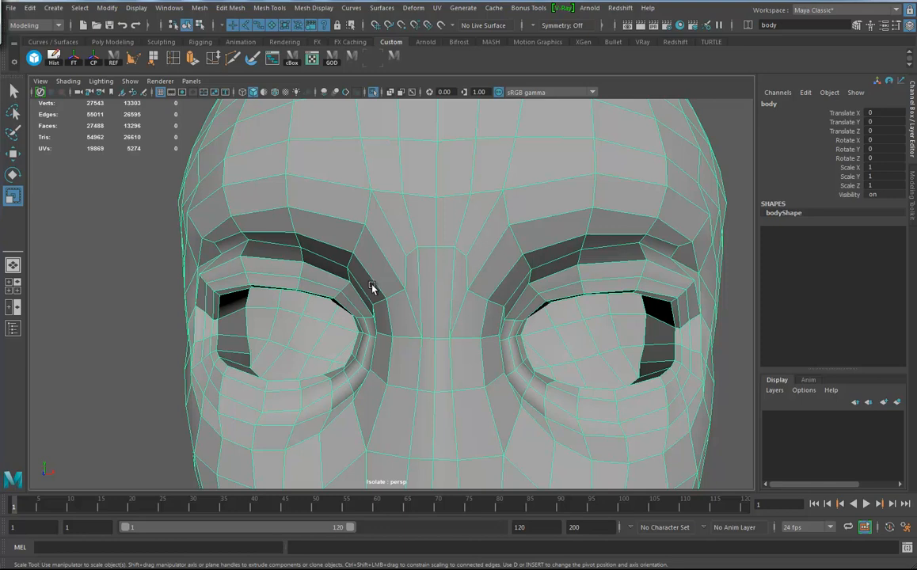
pyautogui.keyDown('alt'); pyautogui.moveTo(509, 309); pyautogui.dragTo(456, 295); pyautogui.keyUp('alt')
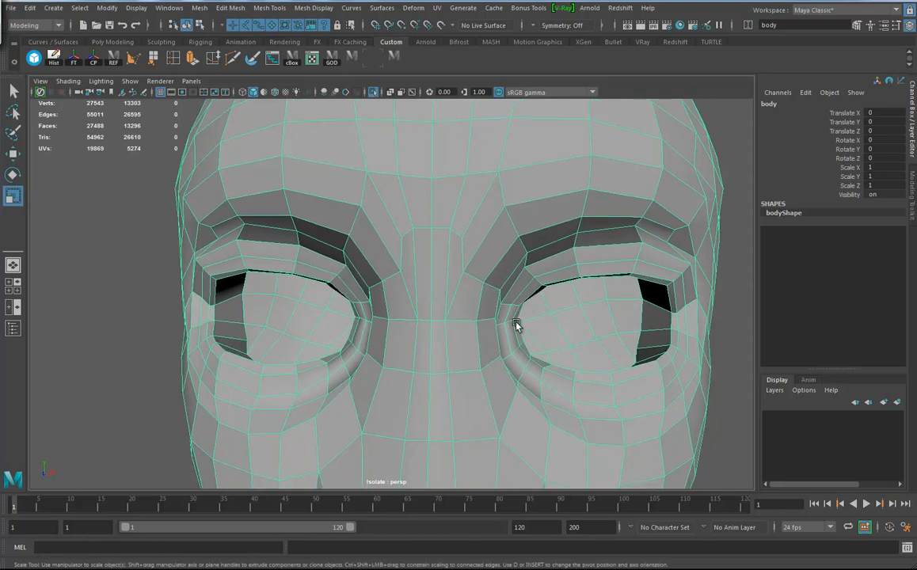
pyautogui.click(231, 59)
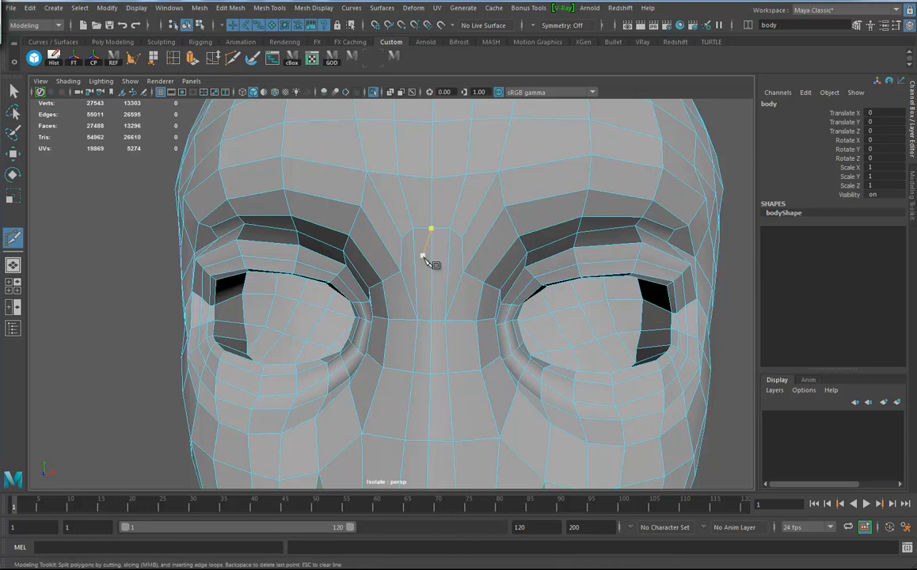
pyautogui.rightClick(465, 275)
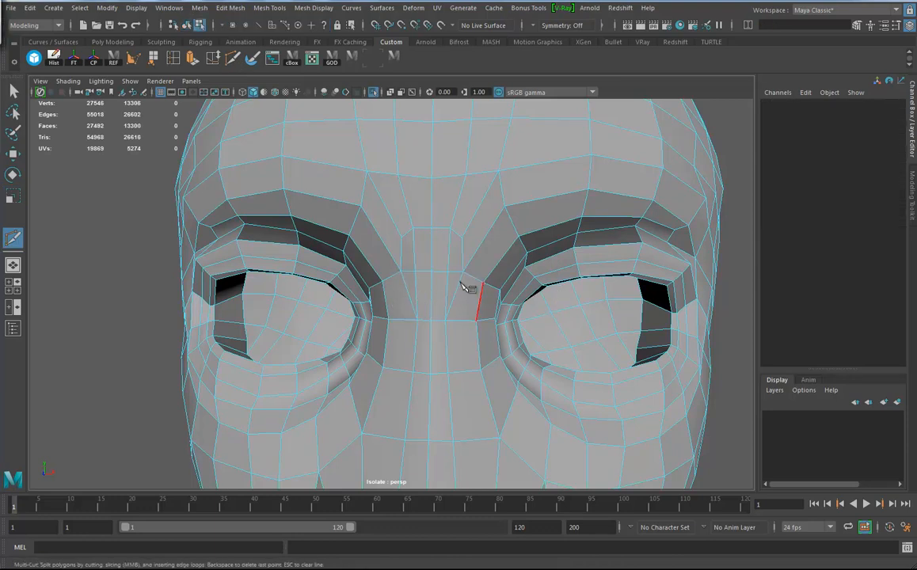
# Step: Delete the faces closing off the inside of the character's left eye socket
pyautogui.keyDown('alt'); pyautogui.moveTo(472, 228); pyautogui.dragTo(525, 291); pyautogui.keyUp('alt')
pyautogui.keyDown('alt'); pyautogui.moveTo(525, 291); pyautogui.dragTo(554, 304, button='middle'); pyautogui.keyUp('alt')
pyautogui.keyDown('alt'); pyautogui.moveTo(504, 299); pyautogui.dragTo(489, 263); pyautogui.keyUp('alt')
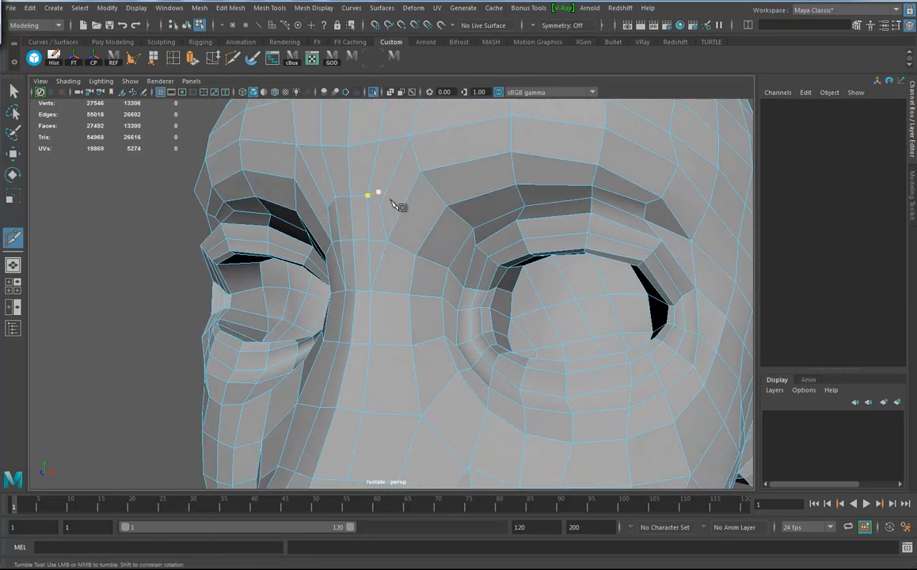
pyautogui.keyDown('alt'); pyautogui.moveTo(500, 256); pyautogui.dragTo(599, 326); pyautogui.keyUp('alt')
pyautogui.keyDown('alt'); pyautogui.moveTo(600, 325); pyautogui.dragTo(520, 325, button='right'); pyautogui.keyUp('alt')
pyautogui.keyDown('alt'); pyautogui.moveTo(520, 325); pyautogui.dragTo(521, 347); pyautogui.keyUp('alt')
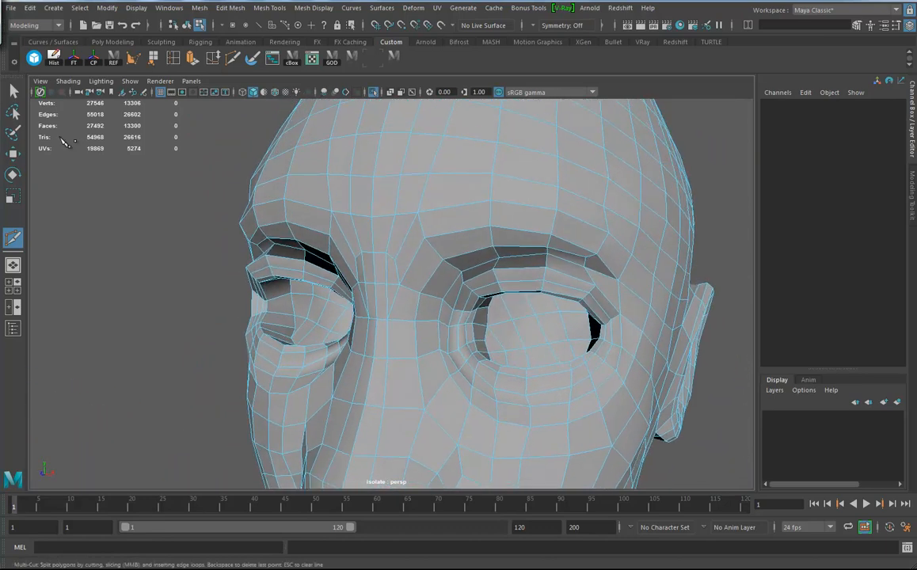
pyautogui.moveTo(534, 335); pyautogui.dragTo(533, 308, button='right')
pyautogui.click(536, 339)
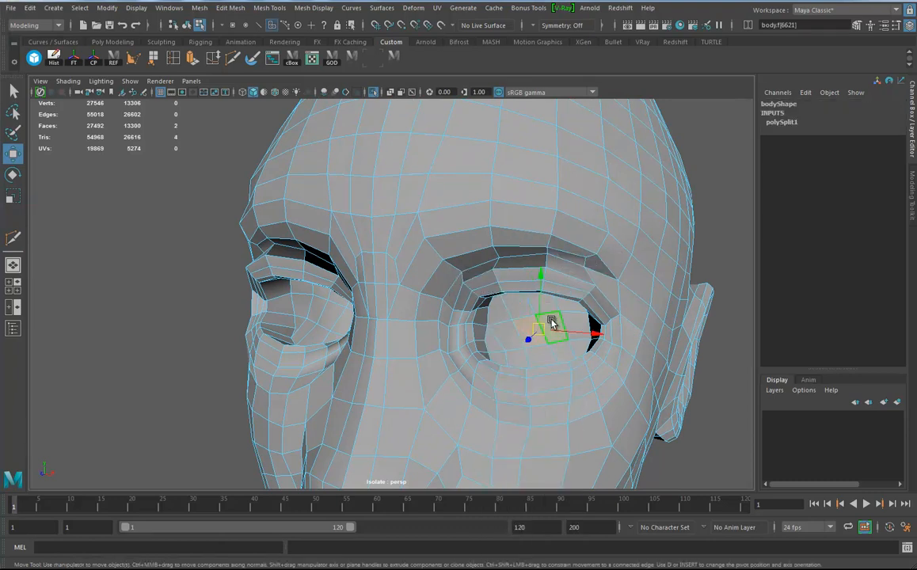
pyautogui.keyDown('ctrl'); pyautogui.moveTo(518, 339); pyautogui.dragTo(612, 293, button='right'); pyautogui.keyUp('ctrl')
pyautogui.keyDown('alt'); pyautogui.moveTo(533, 342); pyautogui.dragTo(491, 365); pyautogui.keyUp('alt')
pyautogui.press('Delete')
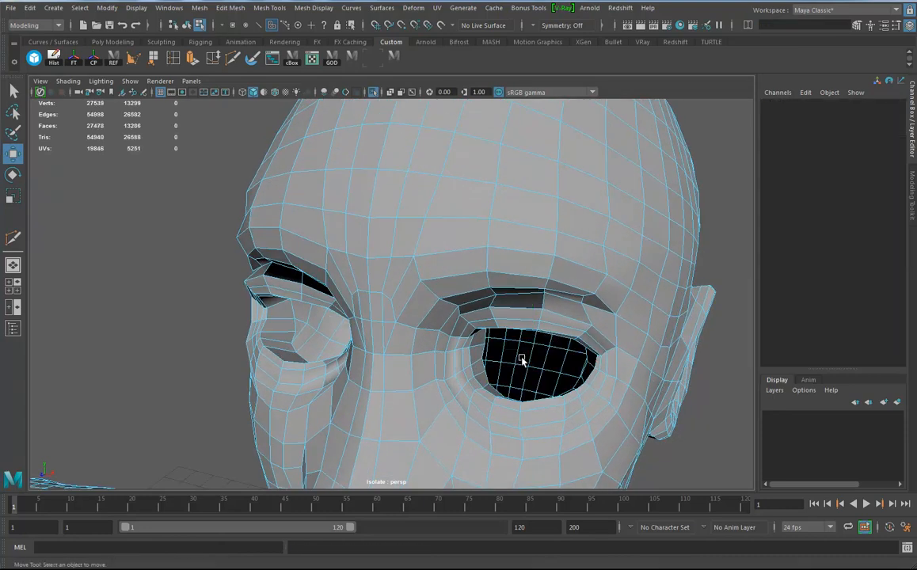
# Step: Examine the body's edge flow around the nose, mouth and eye sockets
pyautogui.keyDown('alt'); pyautogui.moveTo(596, 392); pyautogui.dragTo(425, 359); pyautogui.keyUp('alt')
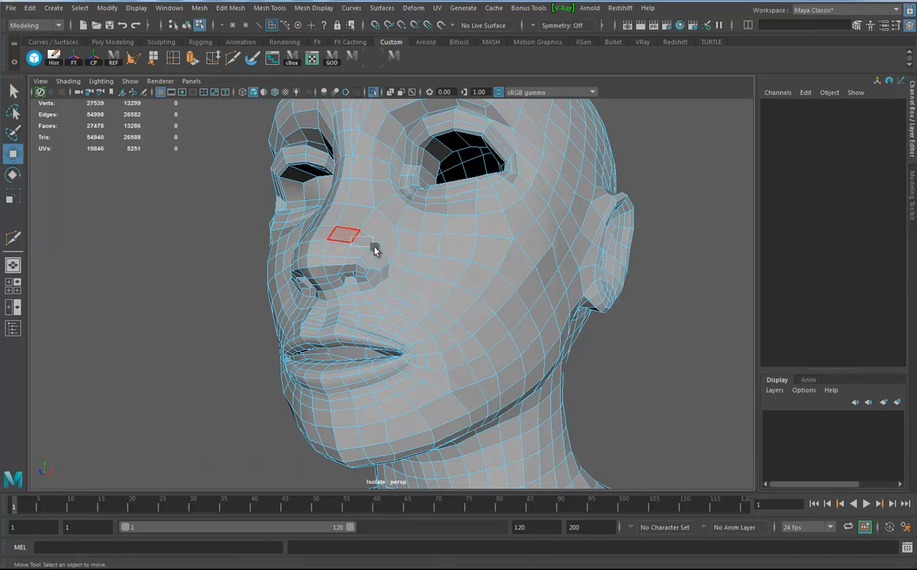
pyautogui.moveTo(355, 240); pyautogui.dragTo(414, 284)
pyautogui.moveTo(442, 285); pyautogui.dragTo(440, 243, button='right')
pyautogui.click(444, 360)
pyautogui.keyDown('alt'); pyautogui.moveTo(383, 250); pyautogui.dragTo(383, 277); pyautogui.keyUp('alt')
pyautogui.keyDown('alt'); pyautogui.moveTo(485, 202); pyautogui.dragTo(510, 266); pyautogui.keyUp('alt')
pyautogui.keyDown('alt'); pyautogui.moveTo(402, 274); pyautogui.dragTo(431, 275, button='right'); pyautogui.keyUp('alt')
pyautogui.keyDown('alt'); pyautogui.moveTo(412, 262); pyautogui.dragTo(423, 333, button='middle'); pyautogui.keyUp('alt')
pyautogui.keyDown('alt'); pyautogui.moveTo(423, 333); pyautogui.dragTo(400, 263); pyautogui.keyUp('alt')
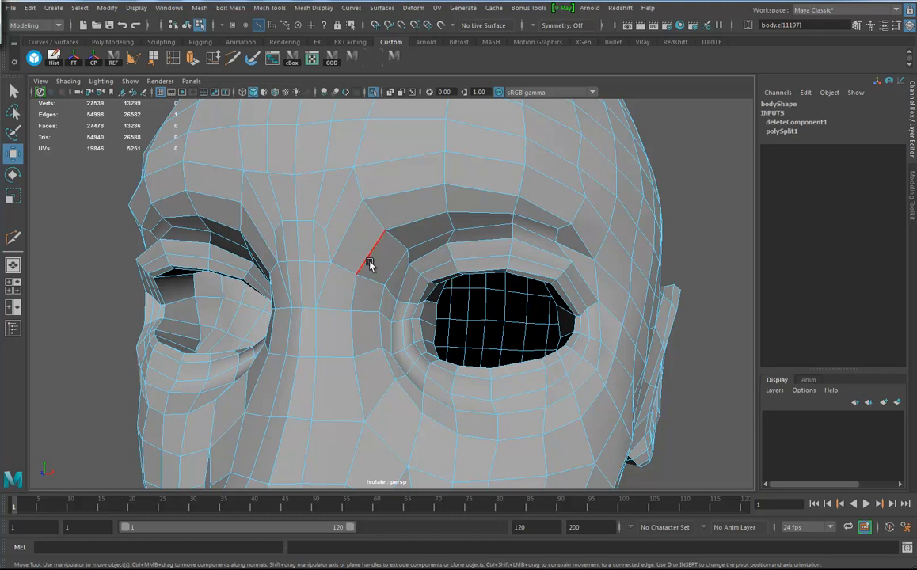
pyautogui.keyDown('alt'); pyautogui.moveTo(308, 217); pyautogui.dragTo(328, 217); pyautogui.keyUp('alt')
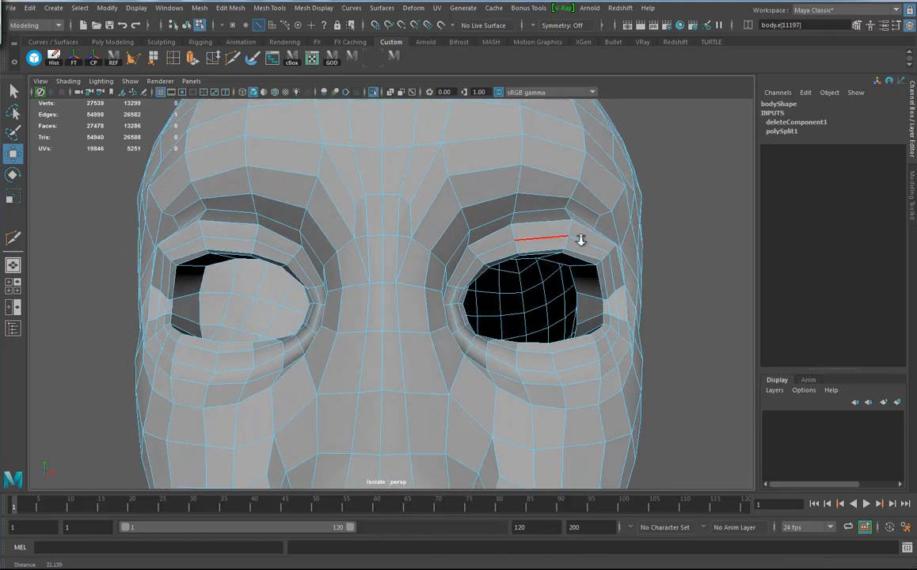
pyautogui.keyDown('alt'); pyautogui.moveTo(587, 246); pyautogui.dragTo(486, 335, button='right'); pyautogui.keyUp('alt')
pyautogui.keyDown('alt'); pyautogui.moveTo(486, 335); pyautogui.dragTo(515, 338, button='middle'); pyautogui.keyUp('alt')
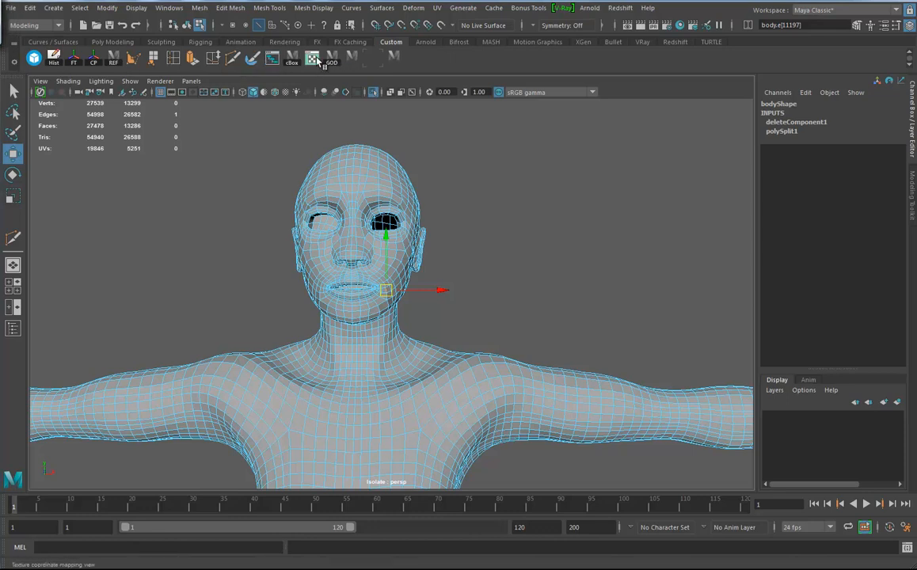
# Step: Check the body's UV layout in the UV Editor, then close the editor
pyautogui.click(272, 57)
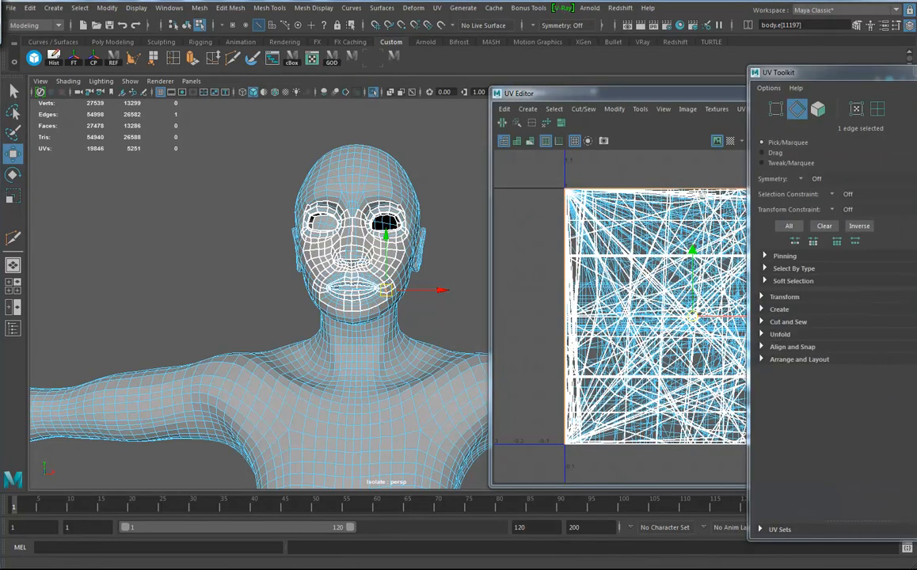
pyautogui.click(915, 71)
pyautogui.click(869, 93)
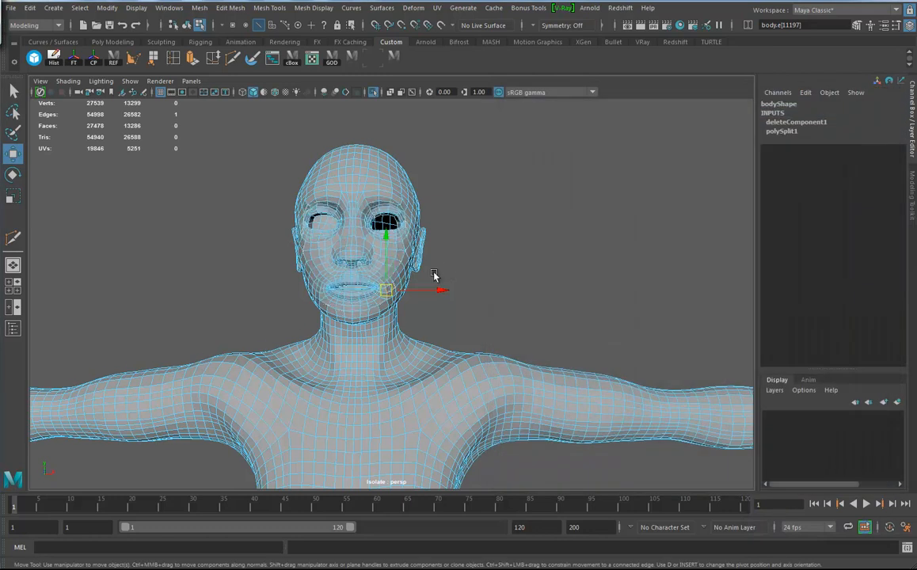
# Step: Delete the face loop beside the body's centre line and the rest of the character's right half
pyautogui.scroll(5, 436, 276)
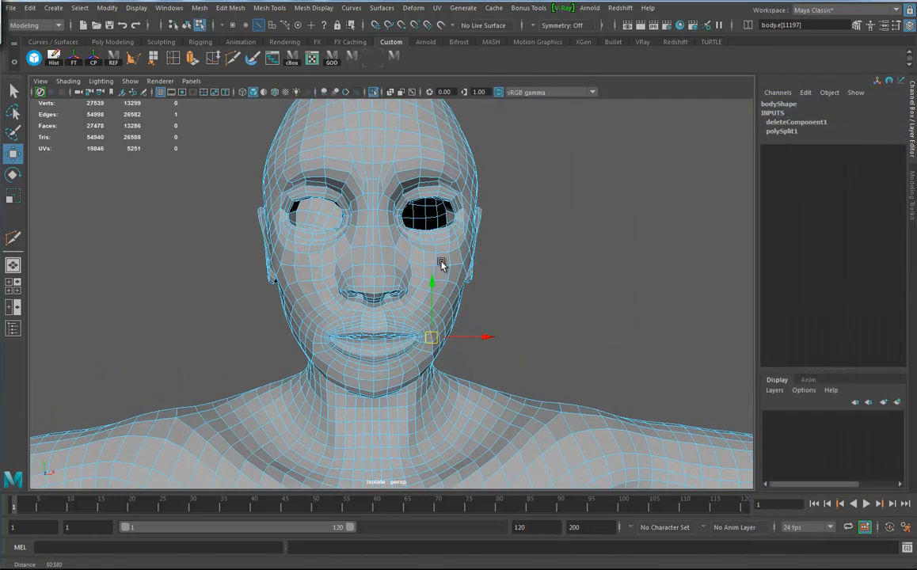
pyautogui.moveTo(360, 137); pyautogui.dragTo(361, 167, button='right')
pyautogui.click(367, 154)
pyautogui.keyDown('shift'); pyautogui.doubleClick(370, 171); pyautogui.keyUp('shift')
pyautogui.press('Delete')
pyautogui.doubleClick(341, 300)
pyautogui.press('Delete')
# Step: Cut a new edge line from the upper nose bridge past the inner eye corner into the eye opening
pyautogui.moveTo(398, 312)
pyautogui.keyDown('alt'); pyautogui.mouseDown()
pyautogui.moveTo(363, 321)
pyautogui.moveTo(396, 311)
pyautogui.mouseUp(); pyautogui.keyUp('alt')
pyautogui.keyDown('alt'); pyautogui.moveTo(397, 311); pyautogui.dragTo(462, 301, button='right'); pyautogui.keyUp('alt')
pyautogui.keyDown('alt'); pyautogui.moveTo(462, 301); pyautogui.dragTo(438, 323); pyautogui.keyUp('alt')
pyautogui.keyDown('alt'); pyautogui.moveTo(438, 323); pyautogui.dragTo(467, 326, button='right'); pyautogui.keyUp('alt')
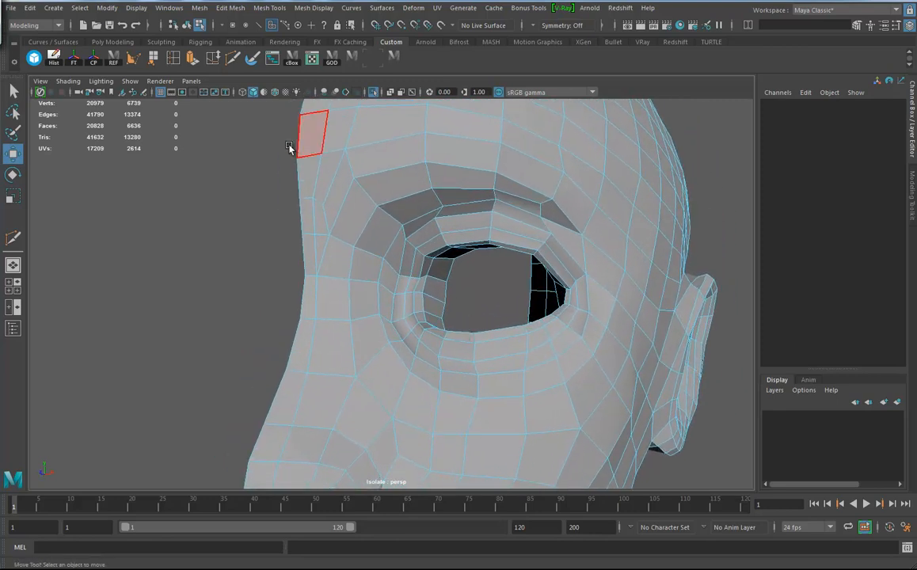
pyautogui.click(232, 60)
pyautogui.keyDown('alt'); pyautogui.moveTo(469, 353); pyautogui.dragTo(401, 257); pyautogui.keyUp('alt')
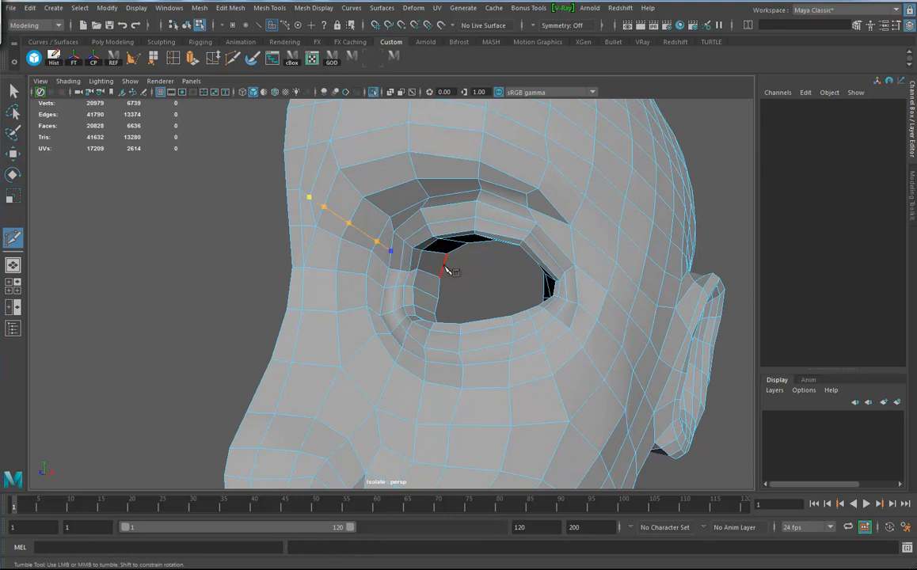
pyautogui.press('Return')
# Step: Cut a short edge line from the body's centre border to the inner end of the brow
pyautogui.keyDown('alt'); pyautogui.moveTo(368, 262); pyautogui.dragTo(383, 281); pyautogui.keyUp('alt')
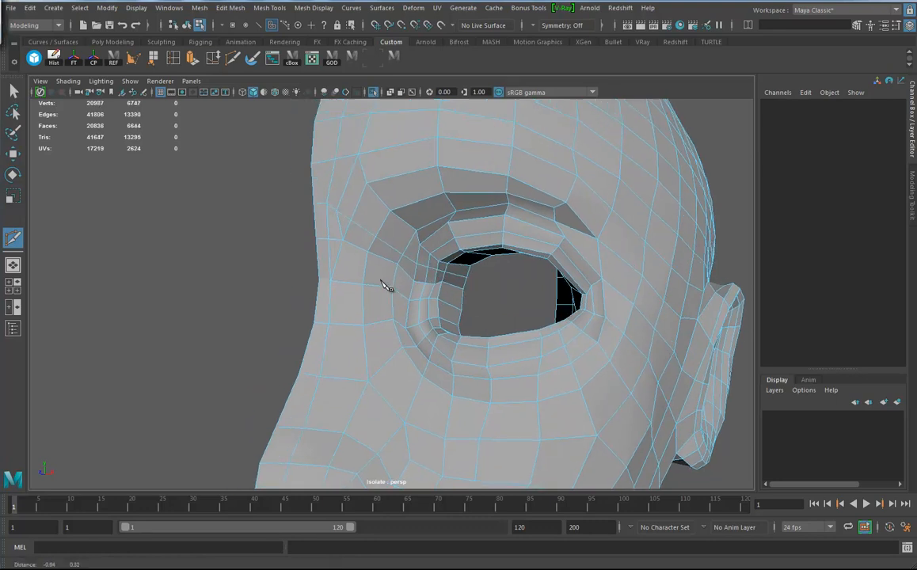
pyautogui.keyDown('alt'); pyautogui.moveTo(382, 280); pyautogui.dragTo(372, 287, button='right'); pyautogui.keyUp('alt')
pyautogui.keyDown('alt'); pyautogui.moveTo(372, 287); pyautogui.dragTo(370, 250, button='middle'); pyautogui.keyUp('alt')
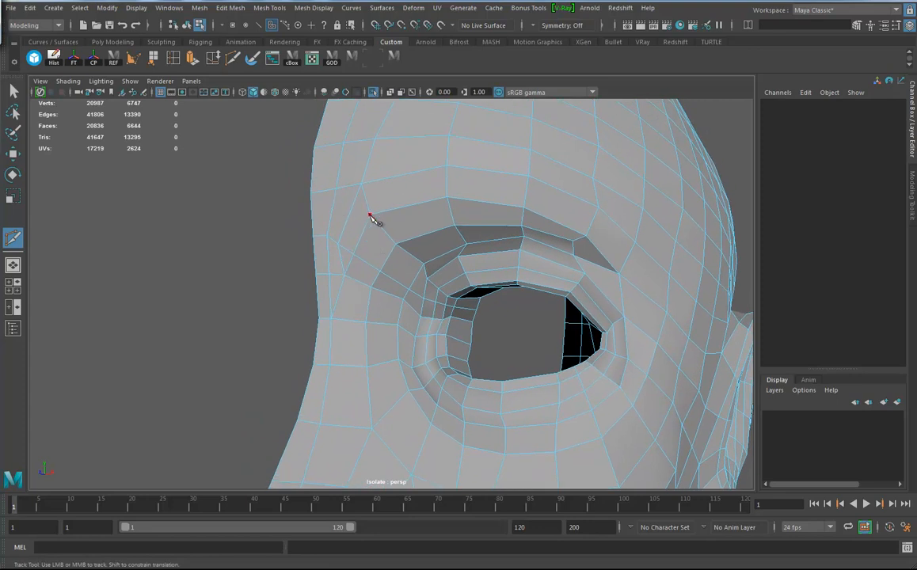
pyautogui.press('Return')
pyautogui.keyDown('alt'); pyautogui.moveTo(346, 214); pyautogui.dragTo(360, 185); pyautogui.keyUp('alt')
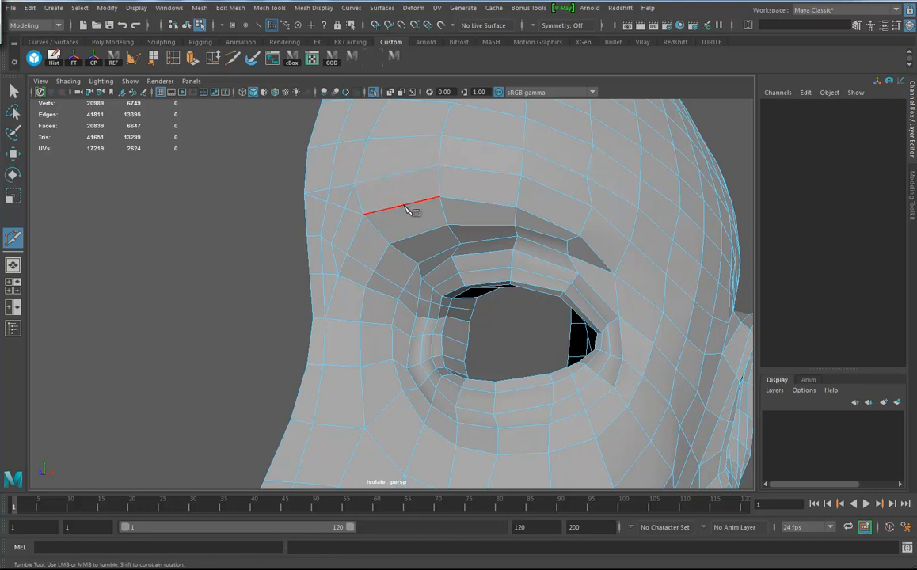
# Step: Cut a new edge line from the edge row above the inner brow down into the eye opening
pyautogui.click(363, 213)
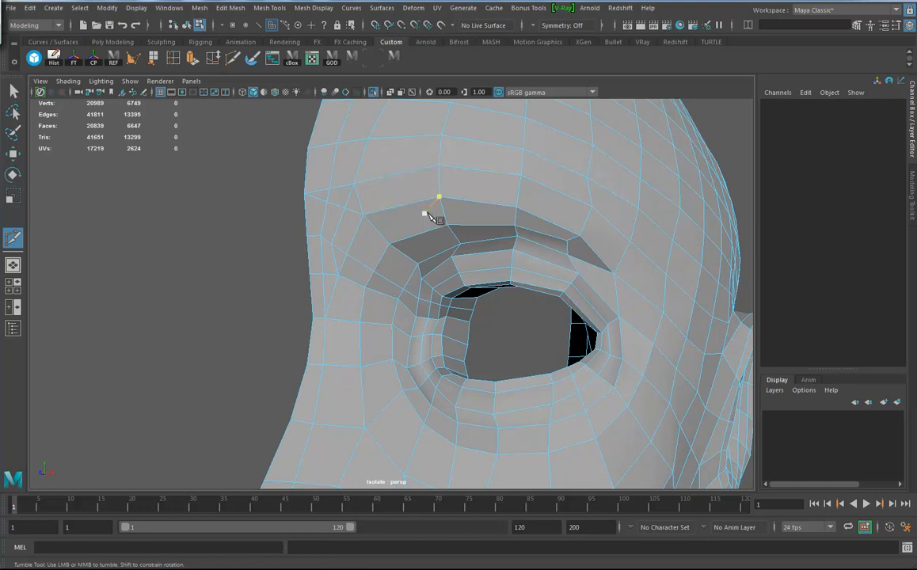
pyautogui.keyDown('ctrl'); pyautogui.click(403, 206); pyautogui.keyUp('ctrl')
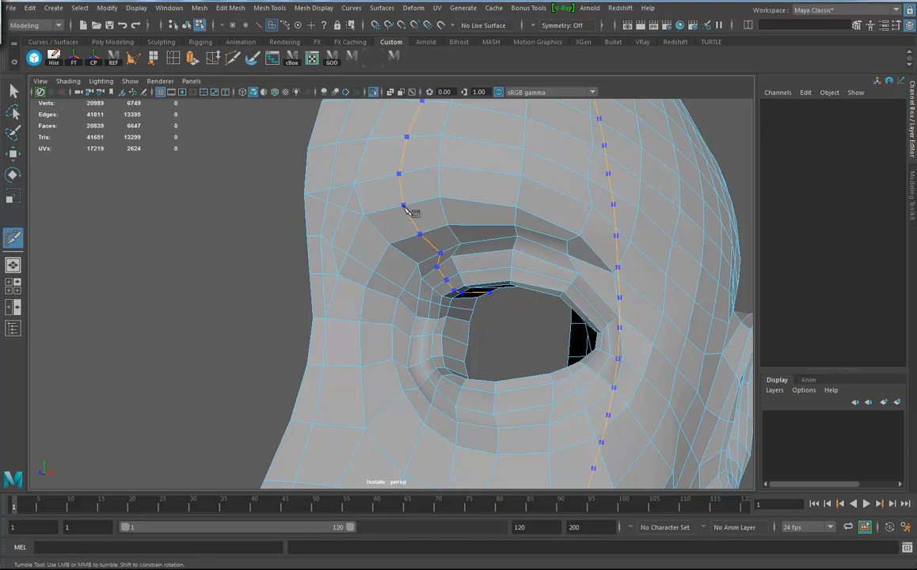
pyautogui.click(390, 177)
pyautogui.rightClick(392, 179)
pyautogui.keyDown('ctrl'); pyautogui.click(401, 210); pyautogui.keyUp('ctrl')
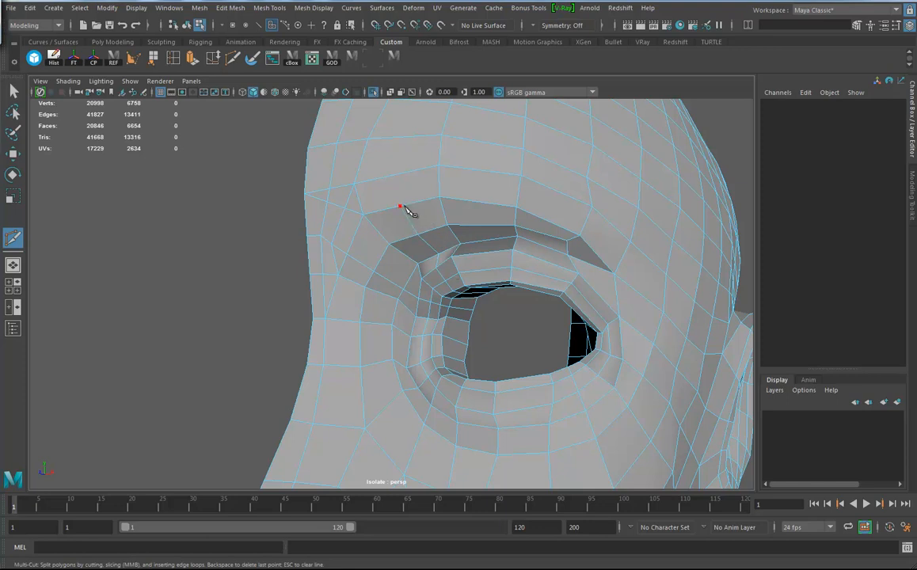
# Step: Cut a short diagonal edge from the new line's vertex on the brow to the vertex above the brow's inner end
pyautogui.click(400, 207)
pyautogui.click(394, 202)
pyautogui.press('Return')
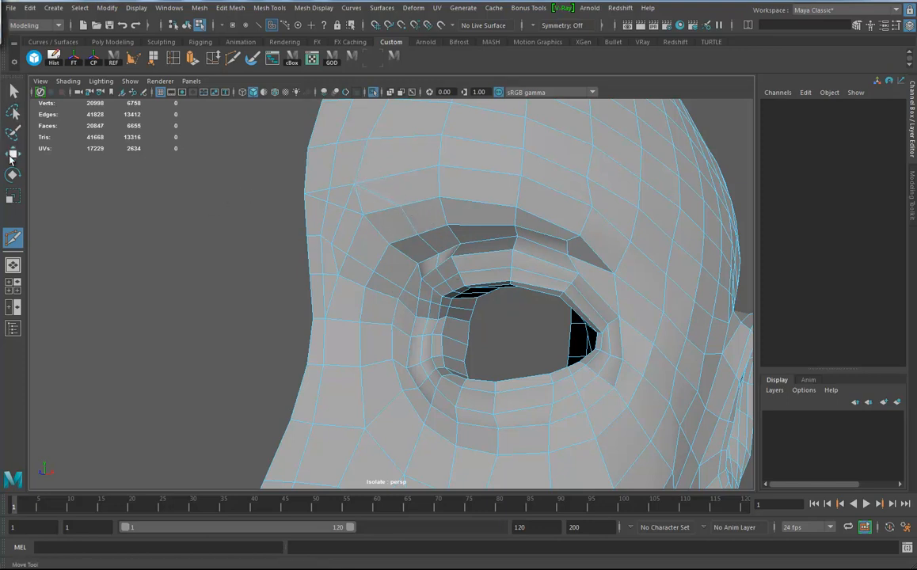
# Step: Delete the two redundant edges above the inner brow and the leftover vertex on the edge row there
pyautogui.click(13, 154)
pyautogui.rightClick(356, 201)
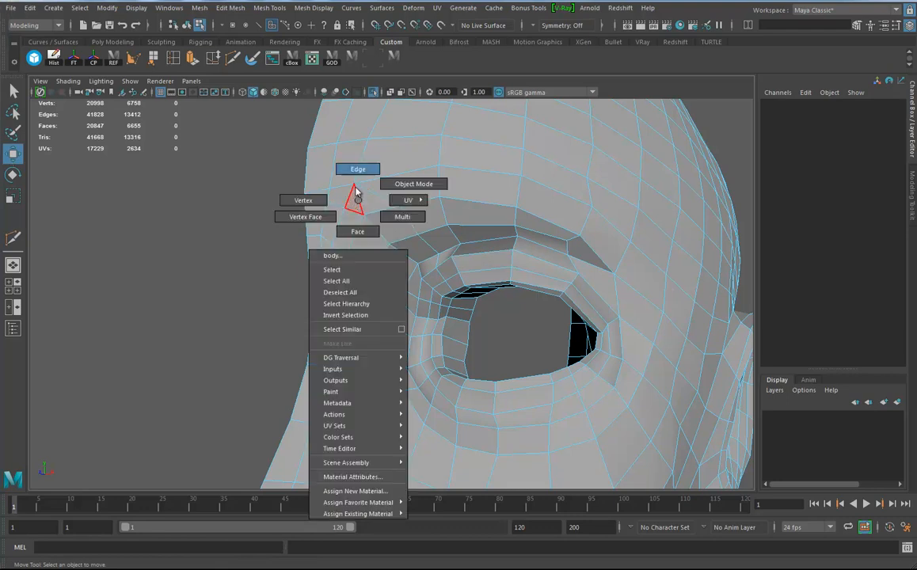
pyautogui.click(358, 199)
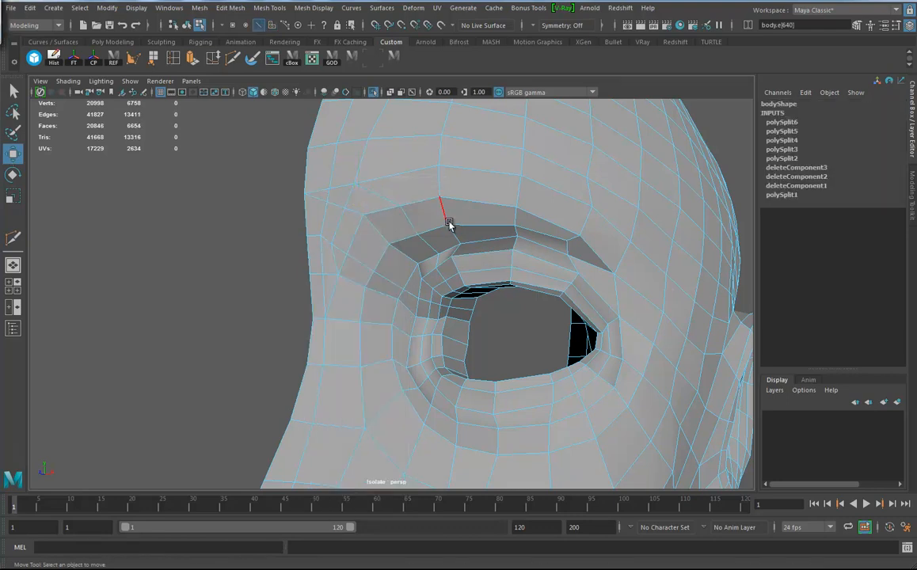
pyautogui.click(335, 259)
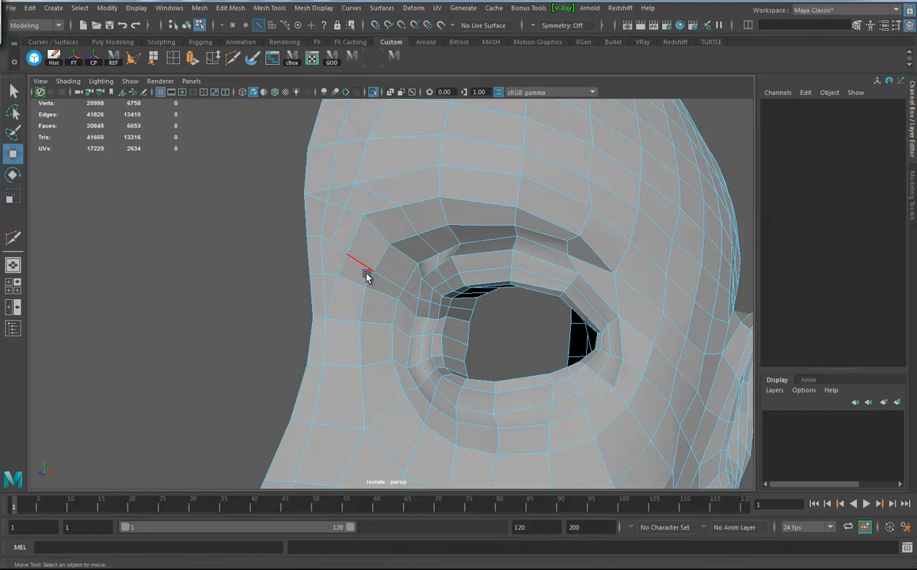
pyautogui.keyDown('alt'); pyautogui.moveTo(368, 269); pyautogui.dragTo(379, 288); pyautogui.keyUp('alt')
pyautogui.moveTo(357, 221); pyautogui.dragTo(298, 218, button='right')
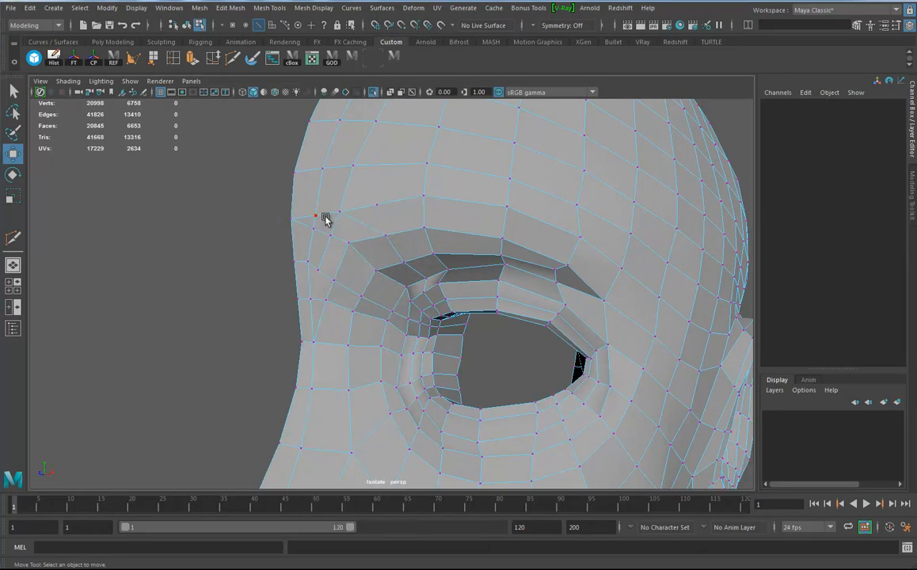
pyautogui.click(377, 206)
pyautogui.press('Delete')
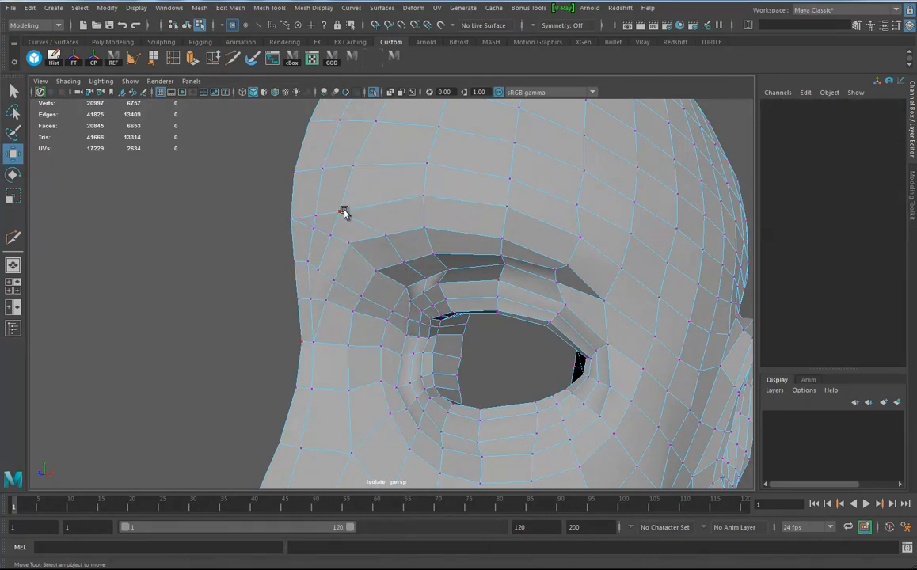
# Step: Reposition the two vertices above the brow's inner end to even out the spacing of the forehead faces
pyautogui.click(342, 210)
pyautogui.moveTo(338, 213); pyautogui.dragTo(368, 204)
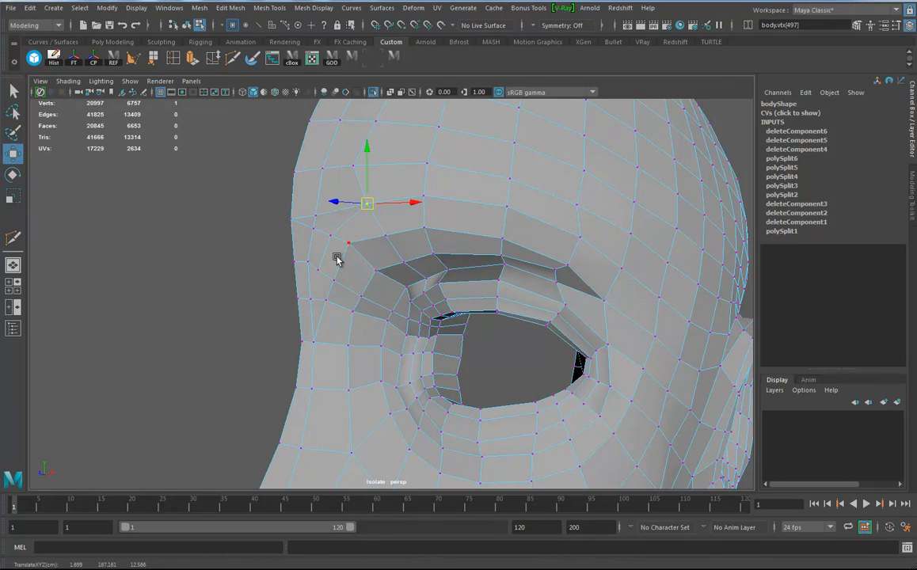
pyautogui.click(331, 236)
pyautogui.keyDown('alt'); pyautogui.moveTo(407, 251); pyautogui.dragTo(369, 224); pyautogui.keyUp('alt')
pyautogui.click(362, 232)
pyautogui.moveTo(371, 195); pyautogui.dragTo(364, 207)
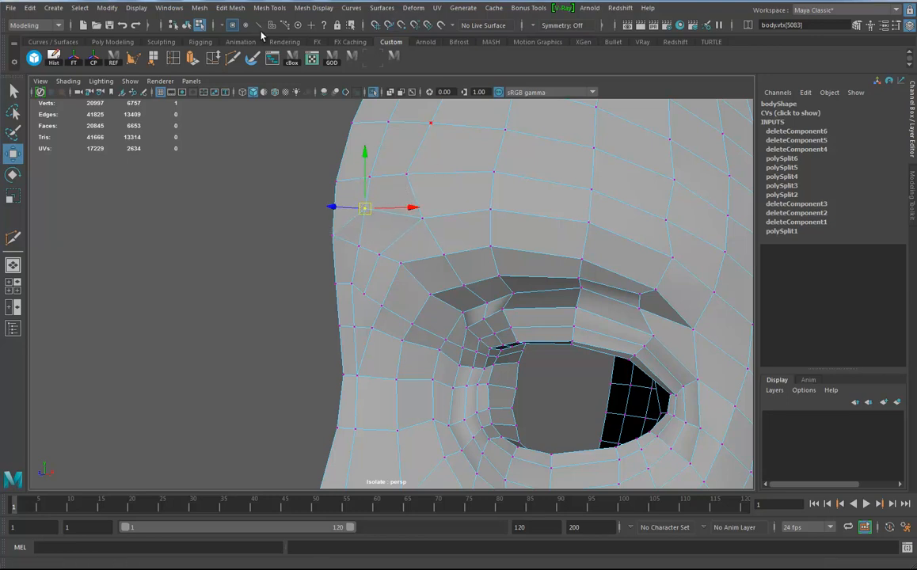
# Step: Cut a new edge from the vertex beside the centre border above the inner brow and delete the surplus edge next to it
pyautogui.hotkey('ctrl', 'shift', 'x')
pyautogui.click(365, 209)
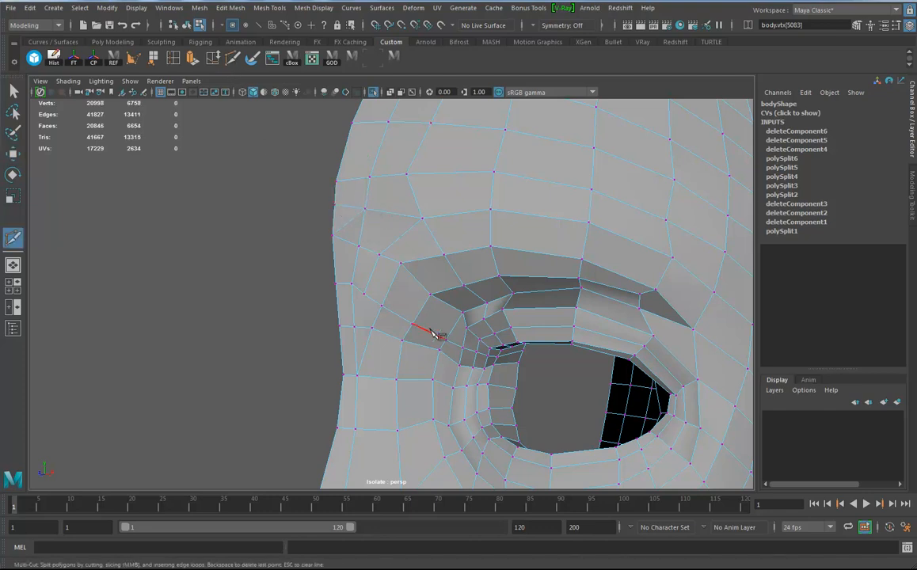
pyautogui.press('Return')
pyautogui.click(13, 154)
pyautogui.moveTo(341, 218); pyautogui.dragTo(342, 190, button='right')
pyautogui.click(350, 225)
pyautogui.press('Delete')
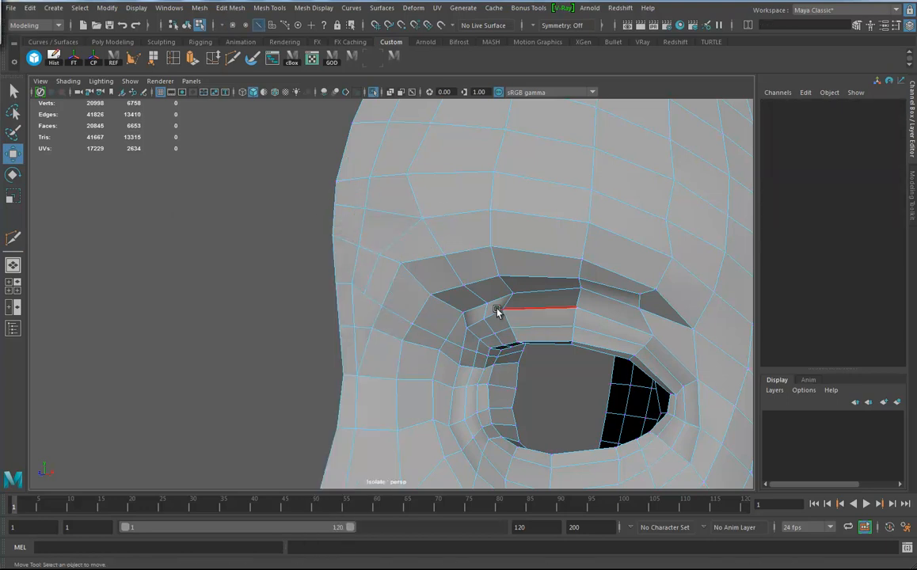
# Step: Delete the surplus edge on the upper nose bridge beside the inner eye corner
pyautogui.keyDown('alt'); pyautogui.moveTo(441, 332); pyautogui.dragTo(312, 299, button='right'); pyautogui.keyUp('alt')
pyautogui.keyDown('alt'); pyautogui.moveTo(313, 298); pyautogui.dragTo(401, 270); pyautogui.keyUp('alt')
pyautogui.click(396, 206)
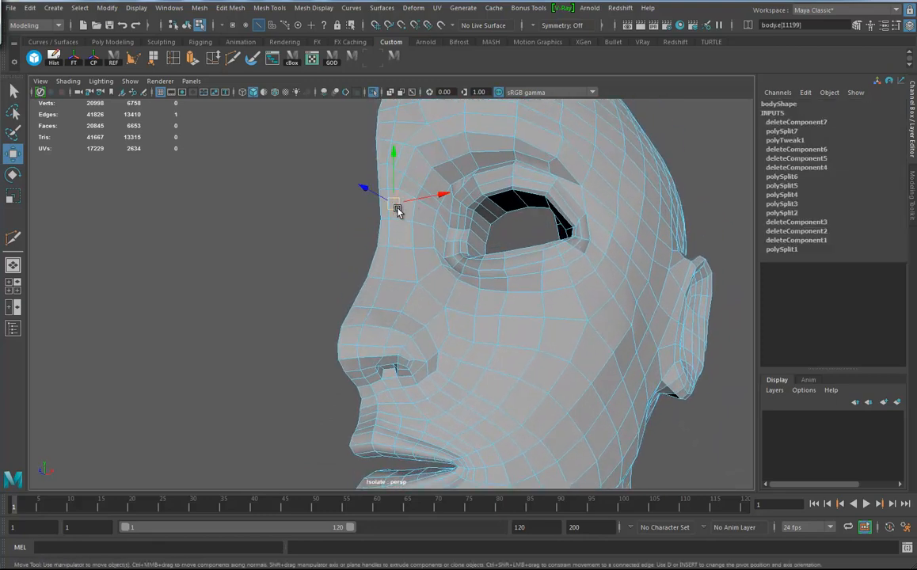
pyautogui.press('Delete')
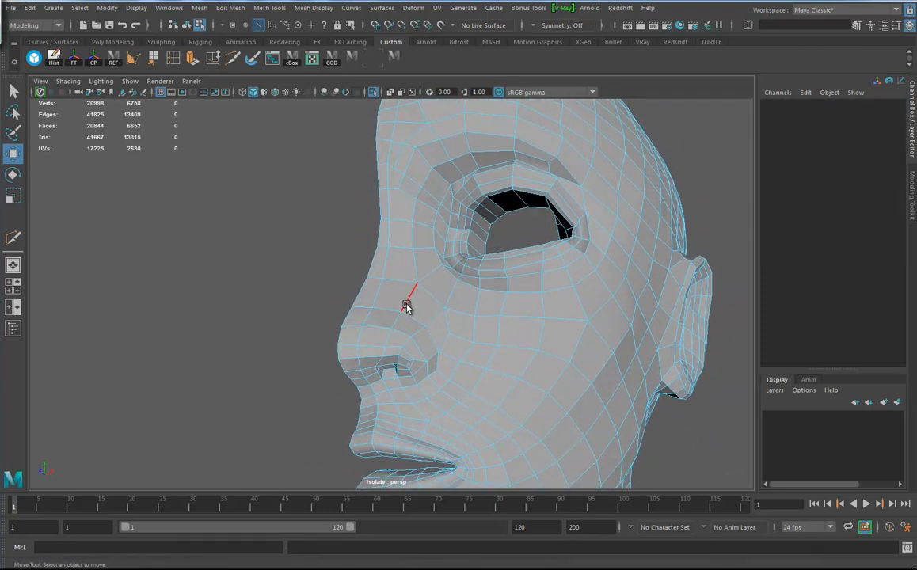
# Step: Insert an edge loop running down the nose bridge and delete its part from the lower lip downward
pyautogui.click(400, 250)
pyautogui.keyDown('shift'); pyautogui.moveTo(400, 247); pyautogui.dragTo(420, 290, button='right'); pyautogui.keyUp('shift')
pyautogui.keyDown('alt'); pyautogui.moveTo(420, 289); pyautogui.dragTo(317, 237); pyautogui.keyUp('alt')
pyautogui.moveTo(244, 334); pyautogui.dragTo(334, 111)
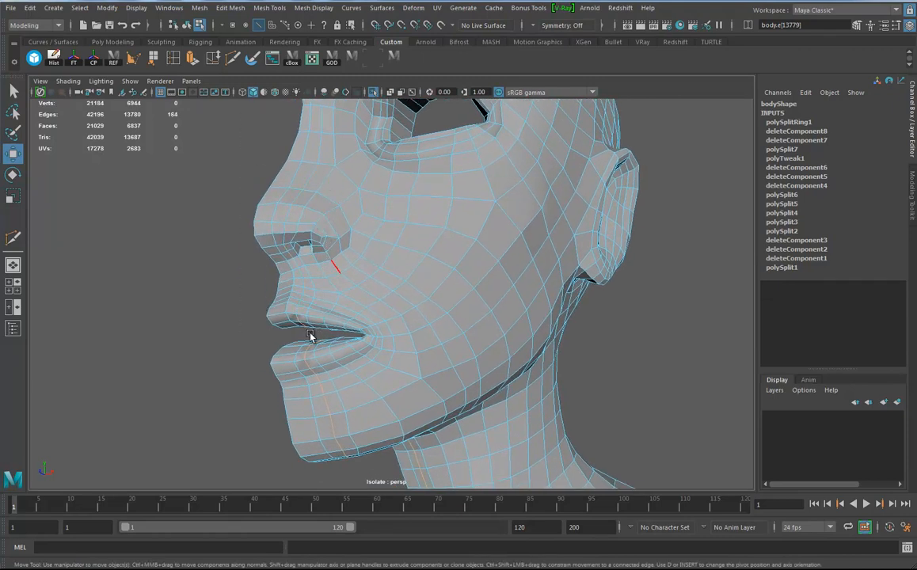
pyautogui.keyDown('shift'); pyautogui.moveTo(325, 346); pyautogui.dragTo(239, 362, button='right'); pyautogui.keyUp('shift')
# Step: Cut a short edge joining the new loop's upper end on the nose bridge to the vertex above it
pyautogui.keyDown('alt'); pyautogui.moveTo(420, 322); pyautogui.dragTo(372, 300); pyautogui.keyUp('alt')
pyautogui.click(234, 57)
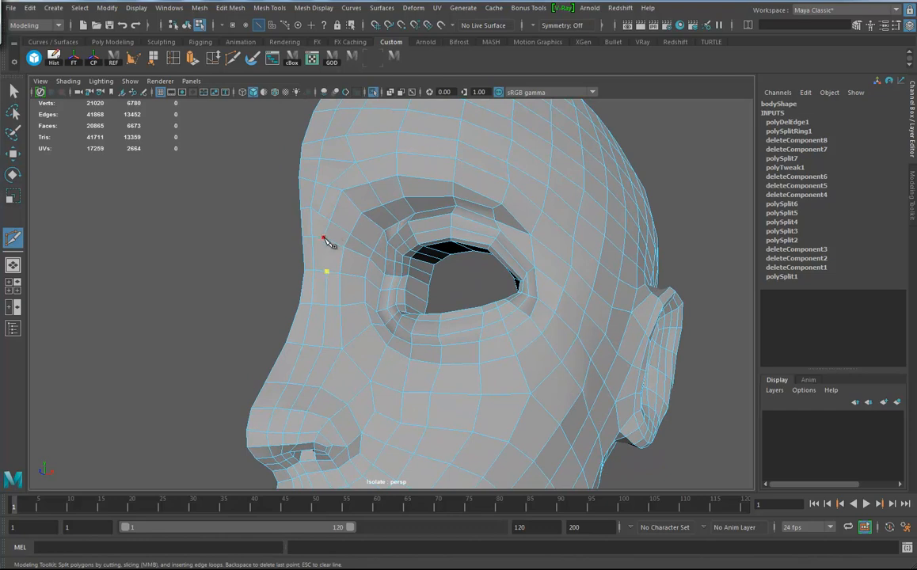
pyautogui.rightClick(387, 299)
# Step: Cut an edge line from the brow fold's outer end across the upper lid into the eye opening, plus a short connecting edge
pyautogui.keyDown('alt'); pyautogui.moveTo(386, 300); pyautogui.dragTo(392, 287); pyautogui.keyUp('alt')
pyautogui.keyDown('alt'); pyautogui.moveTo(392, 287); pyautogui.dragTo(384, 331, button='middle'); pyautogui.keyUp('alt')
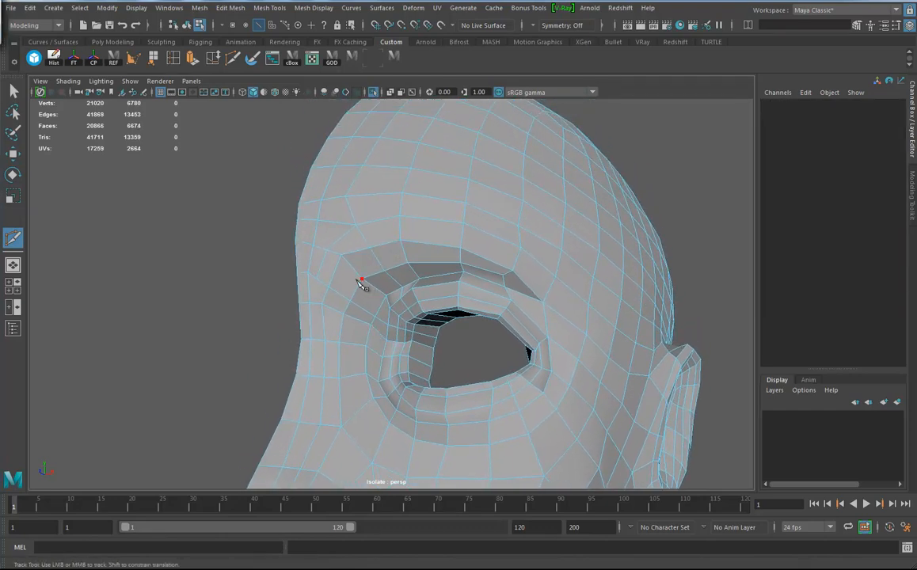
pyautogui.moveTo(361, 265)
pyautogui.keyDown('alt'); pyautogui.mouseDown()
pyautogui.moveTo(383, 260)
pyautogui.moveTo(366, 261)
pyautogui.mouseUp(); pyautogui.keyUp('alt')
pyautogui.keyDown('alt'); pyautogui.moveTo(343, 309); pyautogui.dragTo(461, 361); pyautogui.keyUp('alt')
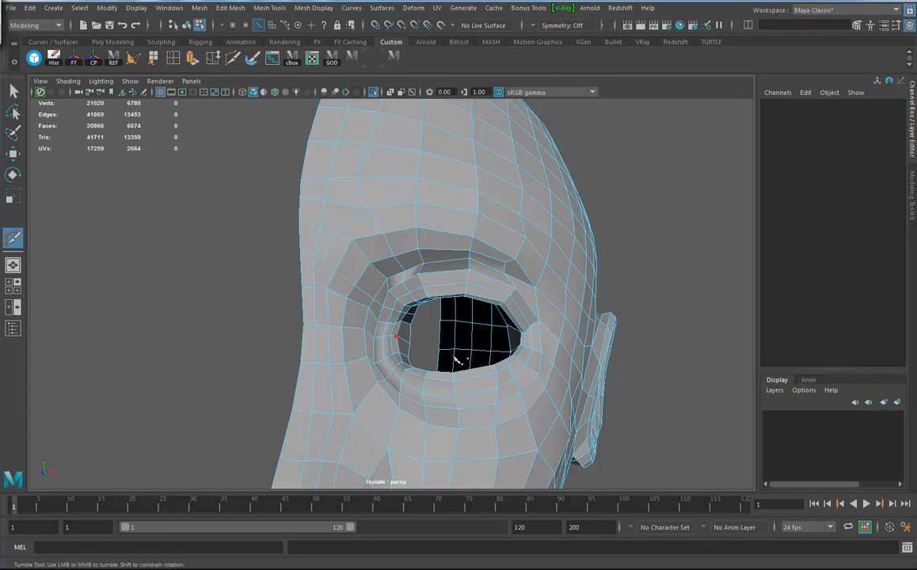
pyautogui.keyDown('alt'); pyautogui.moveTo(498, 367); pyautogui.dragTo(400, 377); pyautogui.keyUp('alt')
pyautogui.keyDown('alt'); pyautogui.moveTo(410, 329); pyautogui.dragTo(481, 289); pyautogui.keyUp('alt')
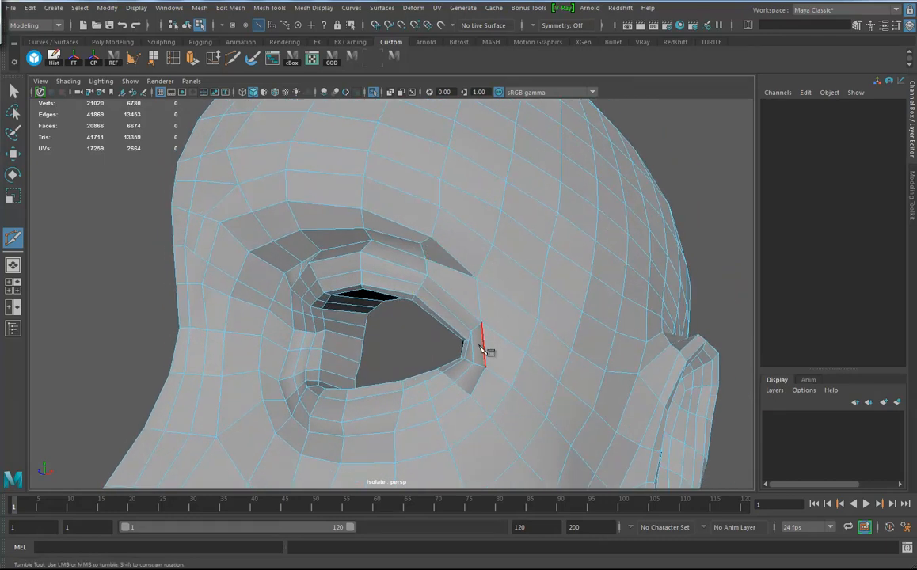
pyautogui.keyDown('alt'); pyautogui.moveTo(507, 333); pyautogui.dragTo(530, 331); pyautogui.keyUp('alt')
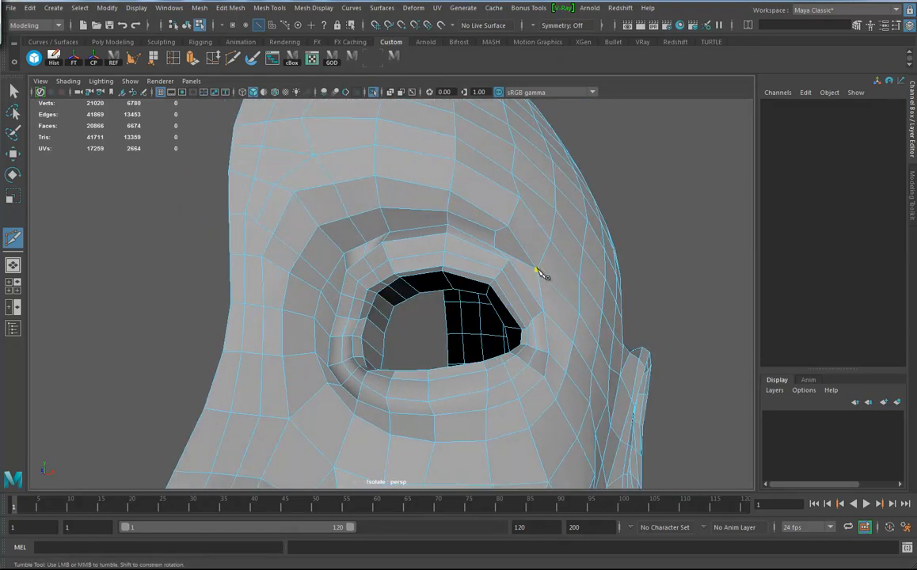
pyautogui.click(505, 307)
pyautogui.rightClick(540, 328)
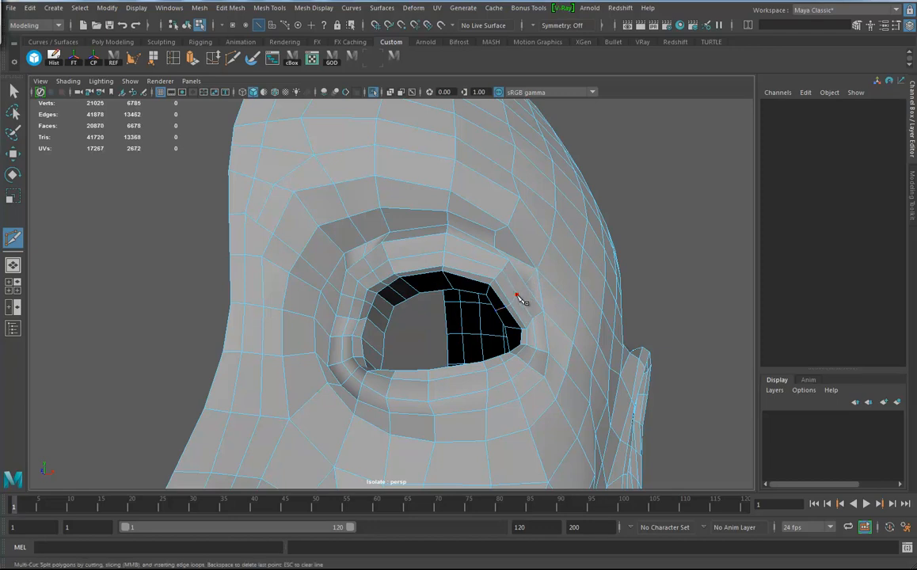
pyautogui.rightClick(567, 317)
# Step: Cut an edge from the vertex at the outer eye corner to the nearest vertex on the temple
pyautogui.keyDown('alt'); pyautogui.moveTo(566, 316); pyautogui.dragTo(521, 326); pyautogui.keyUp('alt')
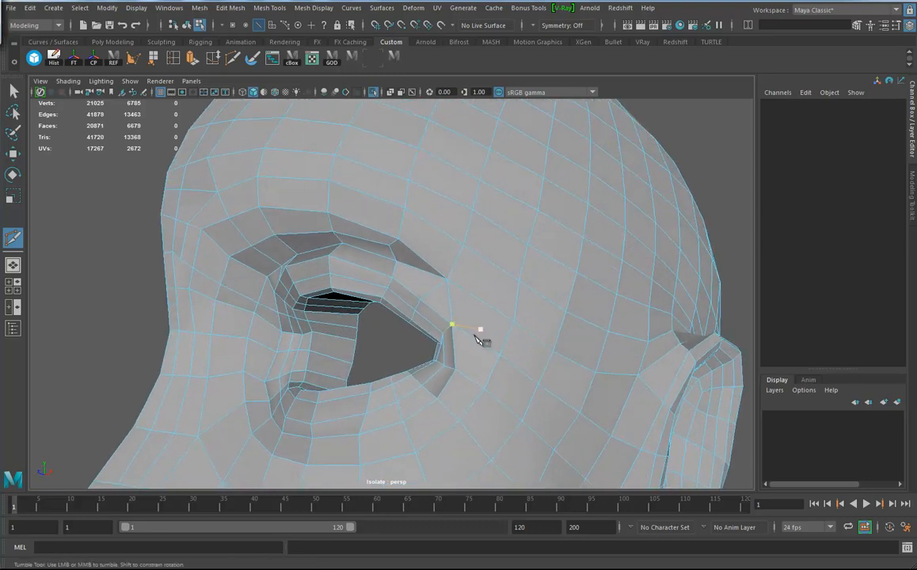
pyautogui.click(452, 325)
pyautogui.click(515, 322)
pyautogui.rightClick(513, 354)
pyautogui.keyDown('alt'); pyautogui.moveTo(511, 353); pyautogui.dragTo(546, 367); pyautogui.keyUp('alt')
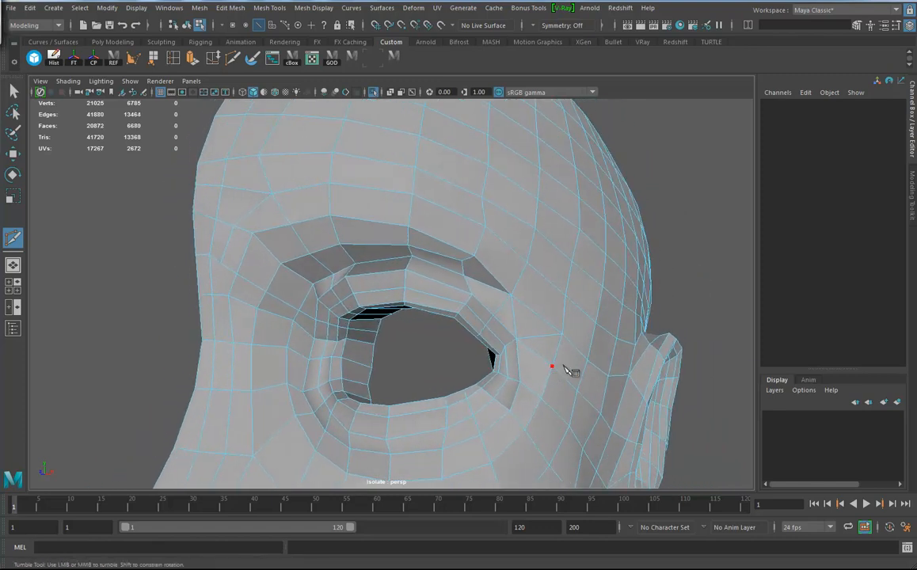
# Step: Delete the edge between the brow's outer end and the eye corner, and the surplus edge beside the corner on the temple
pyautogui.press('w')
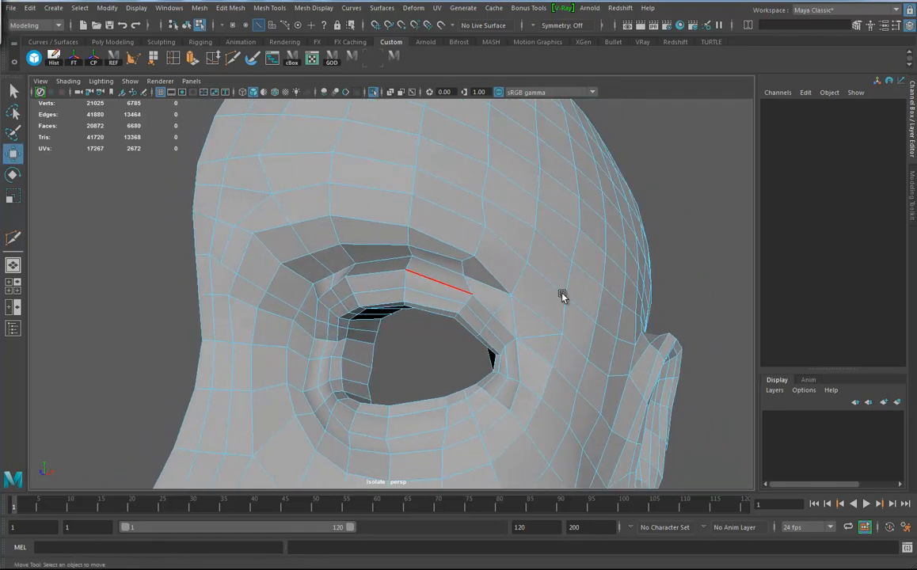
pyautogui.click(511, 315)
pyautogui.press('Delete')
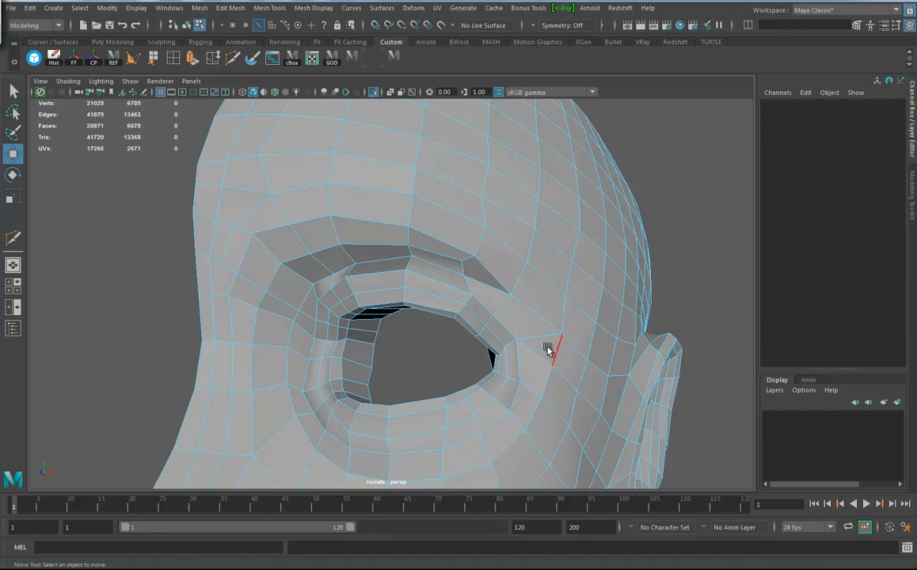
pyautogui.click(525, 354)
pyautogui.press('Delete')
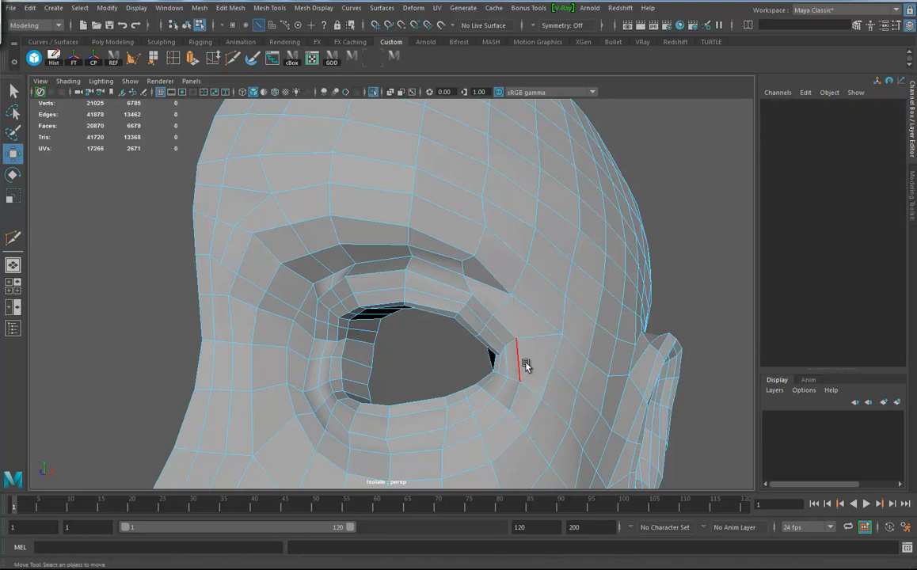
# Step: Insert an edge row across the faces at the outer eye corner and shift it slightly outward
pyautogui.click(525, 364)
pyautogui.keyDown('shift'); pyautogui.moveTo(521, 363); pyautogui.dragTo(519, 396, button='right'); pyautogui.keyUp('shift')
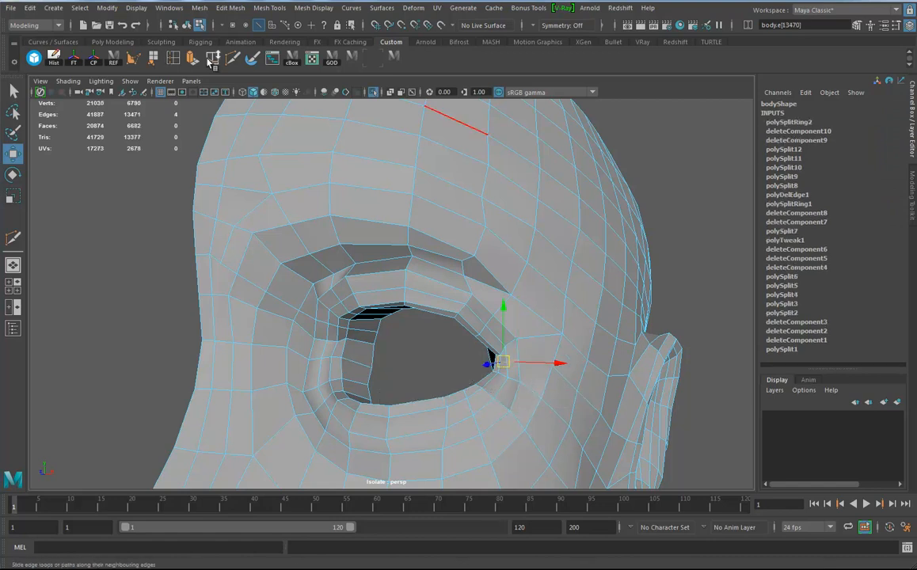
pyautogui.click(252, 60)
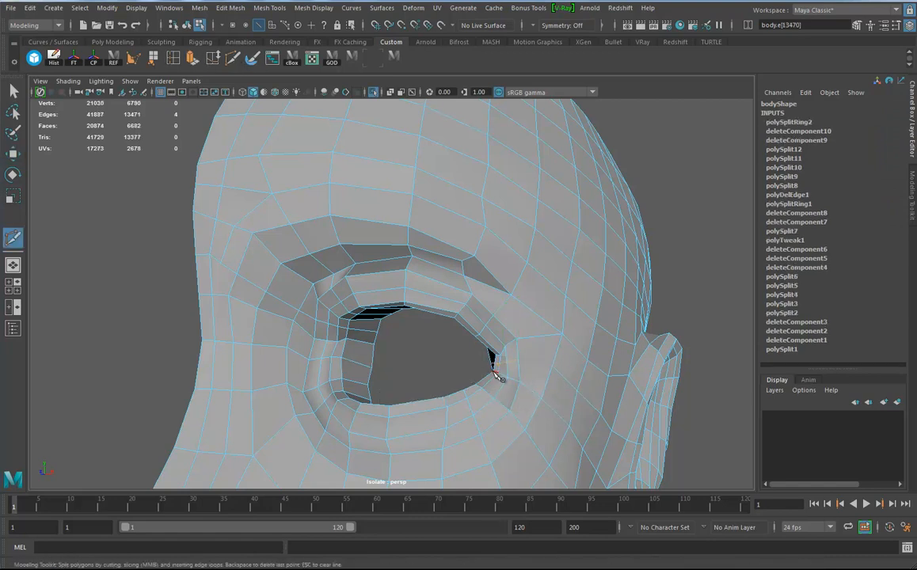
pyautogui.press('w')
pyautogui.moveTo(502, 365); pyautogui.dragTo(507, 362)
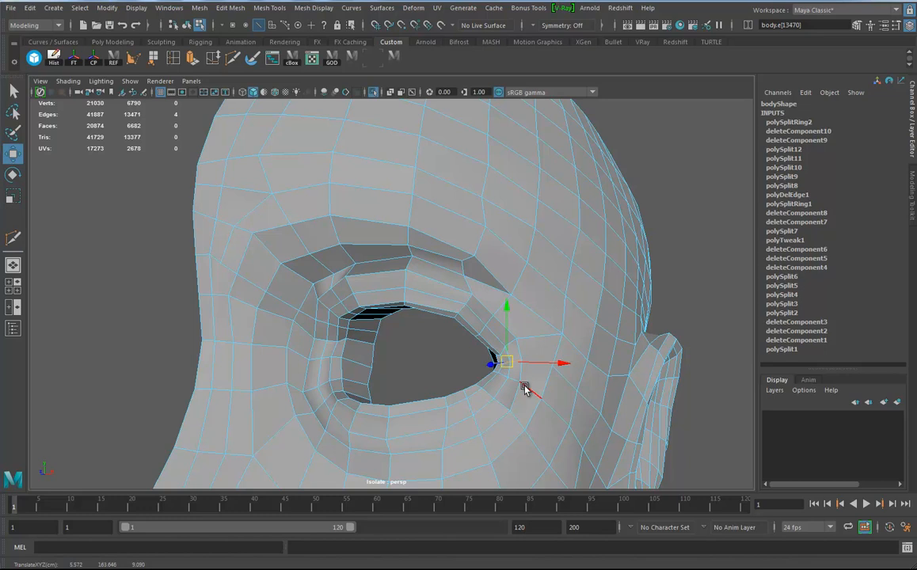
# Step: Cut a short edge from the outer eye corner's new row to the temple, and another beneath the brow fold's outer end
pyautogui.click(13, 237)
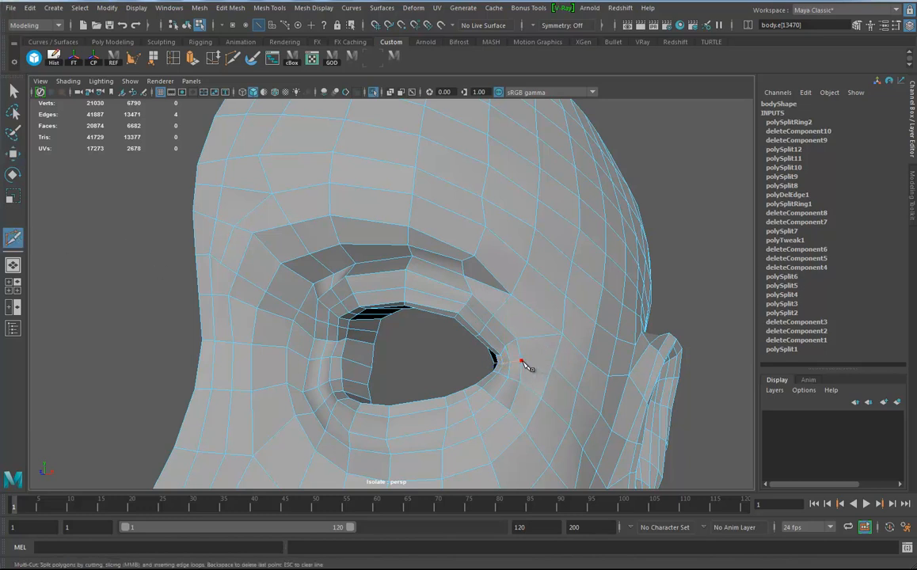
pyautogui.rightClick(578, 351)
pyautogui.keyDown('alt'); pyautogui.moveTo(507, 322); pyautogui.dragTo(513, 318); pyautogui.keyUp('alt')
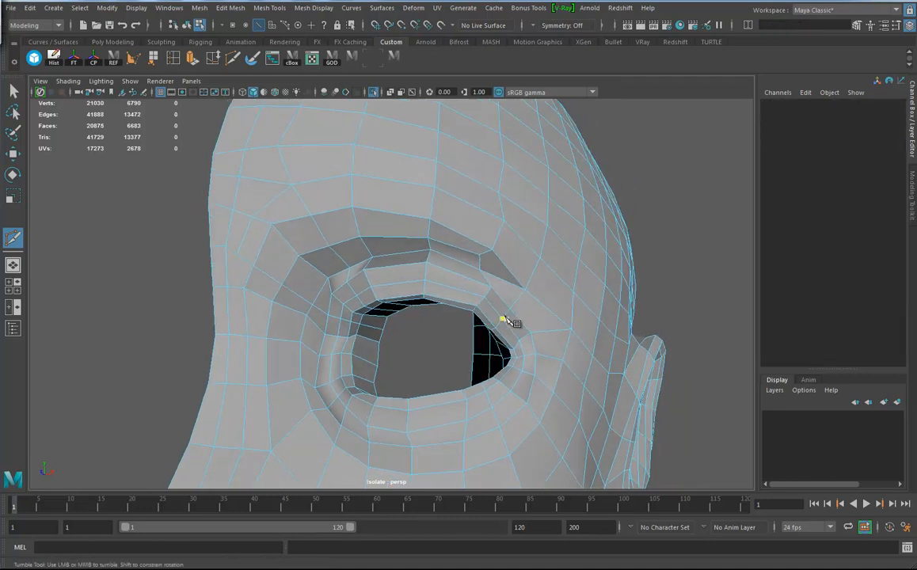
pyautogui.keyDown('alt'); pyautogui.moveTo(512, 317); pyautogui.dragTo(524, 321, button='right'); pyautogui.keyUp('alt')
pyautogui.keyDown('alt'); pyautogui.moveTo(524, 321); pyautogui.dragTo(465, 310); pyautogui.keyUp('alt')
pyautogui.keyDown('alt'); pyautogui.moveTo(464, 309); pyautogui.dragTo(475, 301, button='middle'); pyautogui.keyUp('alt')
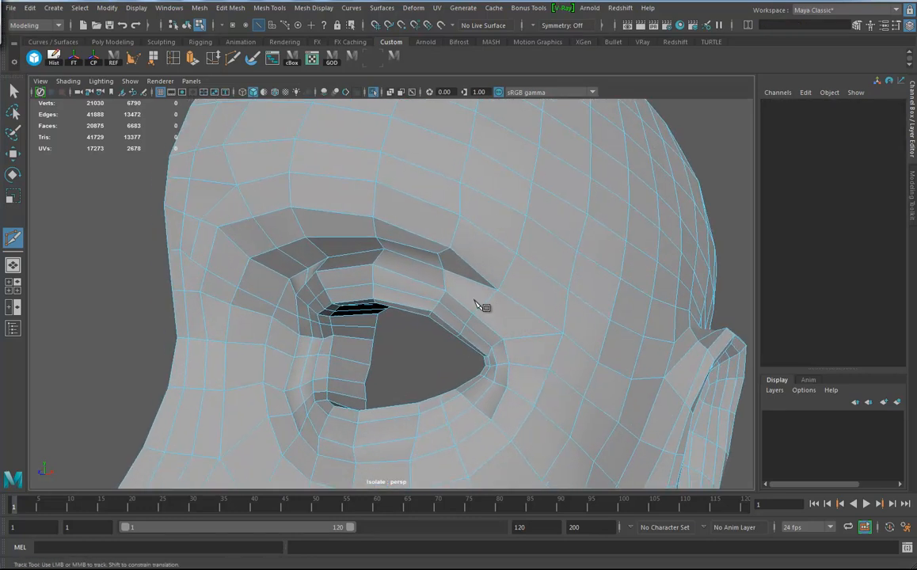
pyautogui.click(439, 255)
pyautogui.rightClick(485, 294)
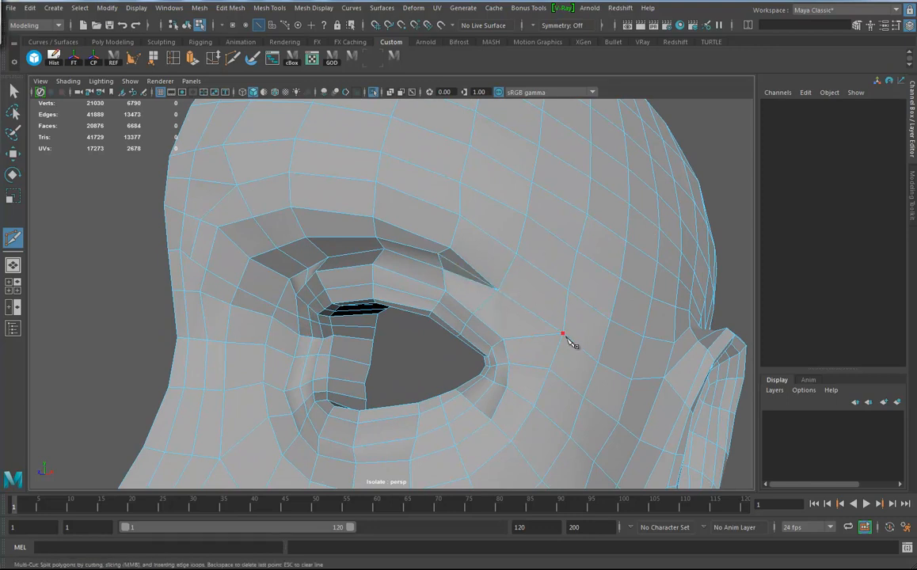
pyautogui.keyDown('alt'); pyautogui.moveTo(549, 413); pyautogui.dragTo(556, 367, button='middle'); pyautogui.keyUp('alt')
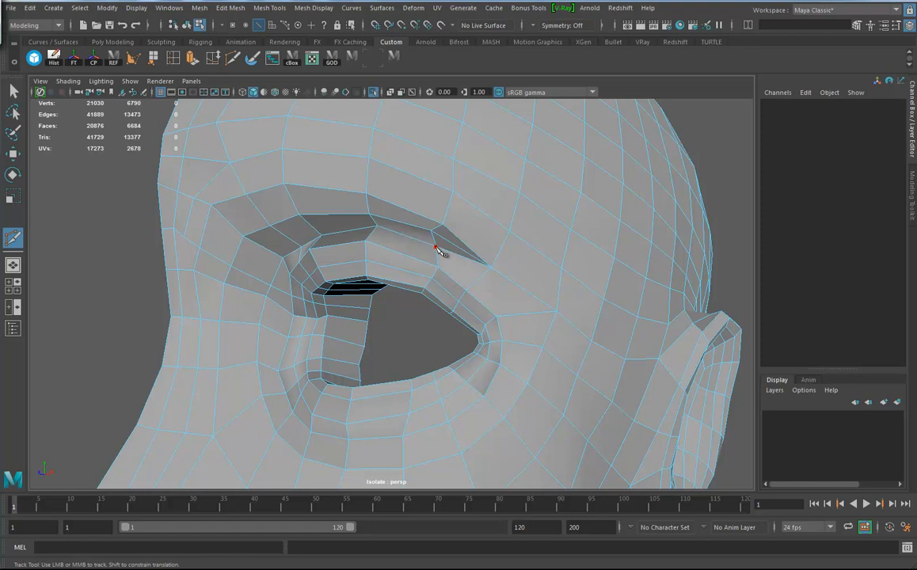
# Step: Cut edges from the brow fold's outer end across the temple to the vertex beyond the outer eye corner
pyautogui.press('Return')
pyautogui.click(461, 231)
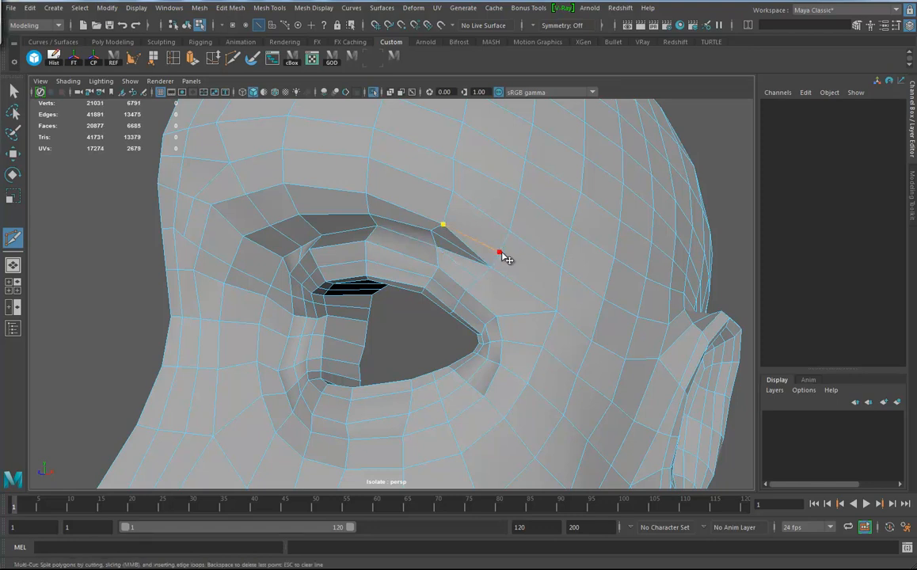
pyautogui.click(500, 252)
pyautogui.click(557, 313)
pyautogui.press('Return')
# Step: Delete the two surplus edges running diagonally beneath the brow fold's outer end
pyautogui.click(13, 155)
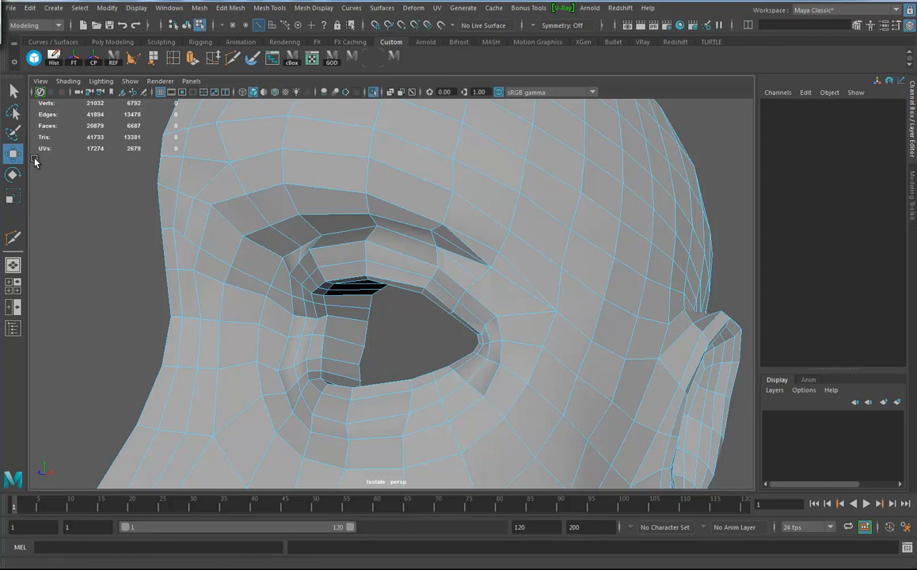
pyautogui.click(462, 247)
pyautogui.press('Delete')
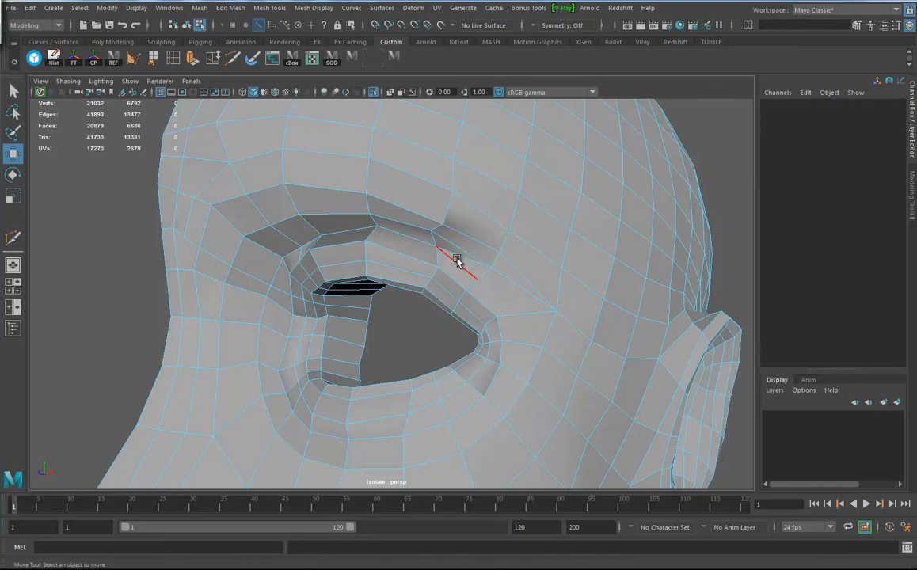
pyautogui.click(462, 257)
pyautogui.press('Delete')
# Step: Select the vertex beneath the brow's outer end, and delete the leftover edge beside it on the temple
pyautogui.moveTo(491, 275); pyautogui.dragTo(437, 269, button='right')
pyautogui.click(491, 269)
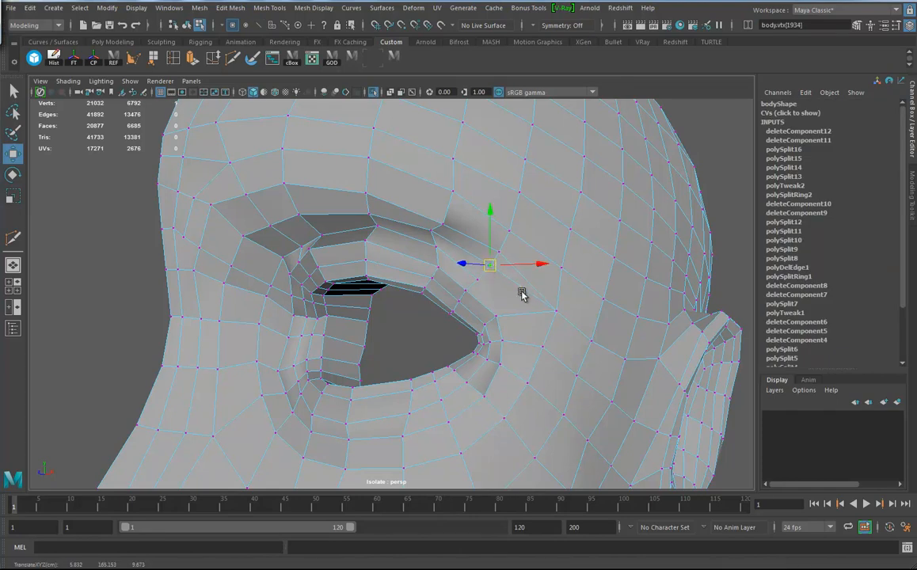
pyautogui.keyDown('alt'); pyautogui.moveTo(557, 312); pyautogui.dragTo(475, 315); pyautogui.keyUp('alt')
pyautogui.moveTo(452, 273); pyautogui.dragTo(451, 245, button='right')
pyautogui.click(449, 299)
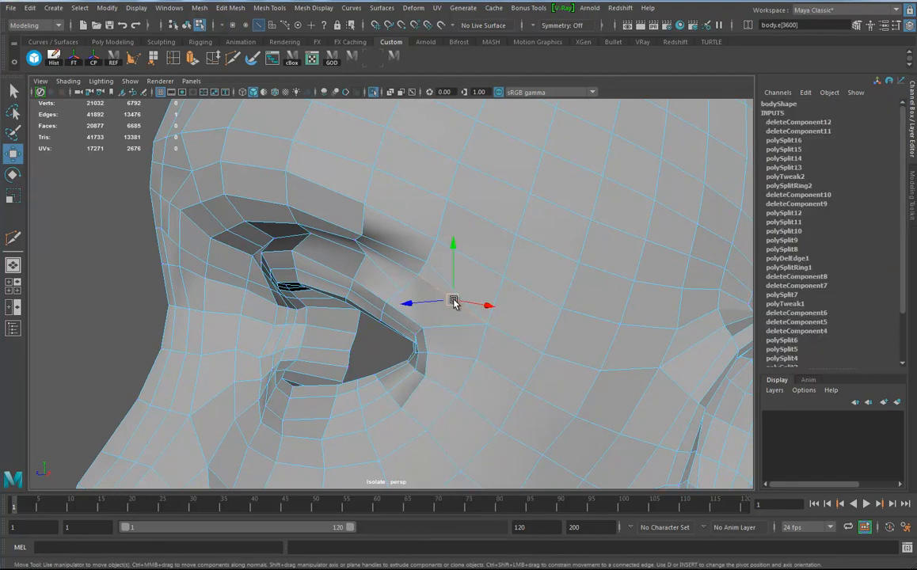
pyautogui.press('Delete')
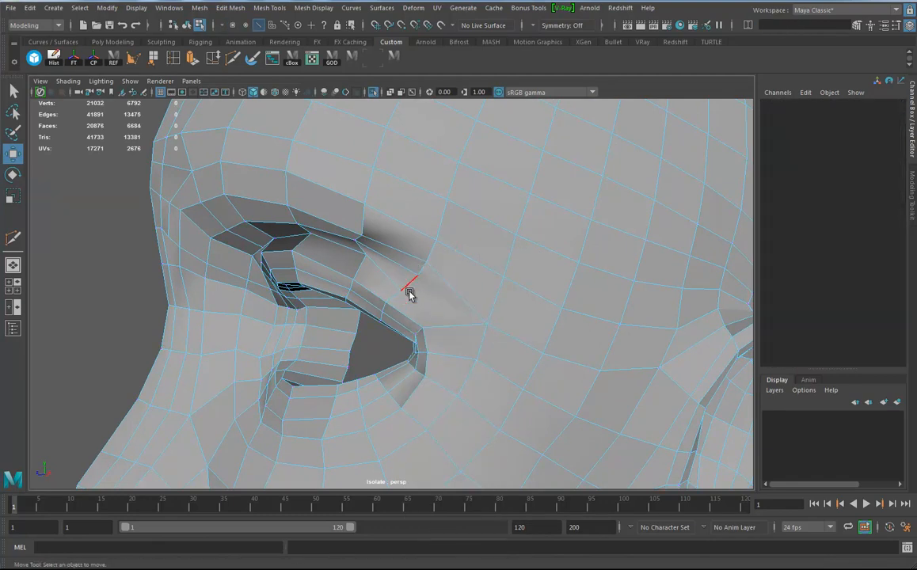
# Step: Select the edge ring running beneath the eye from inner to outer corner and connect it with a new edge loop
pyautogui.keyDown('alt'); pyautogui.moveTo(225, 416); pyautogui.dragTo(352, 394); pyautogui.keyUp('alt')
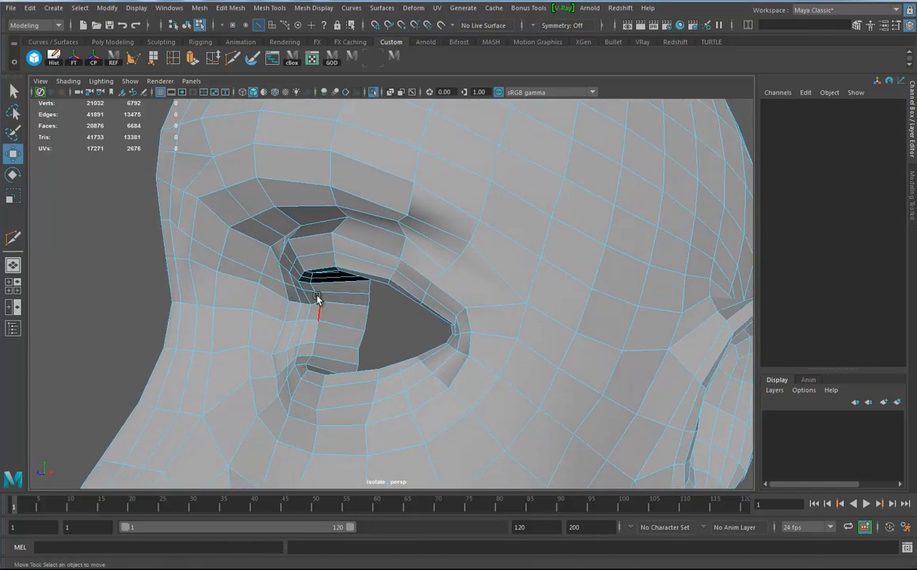
pyautogui.click(276, 282)
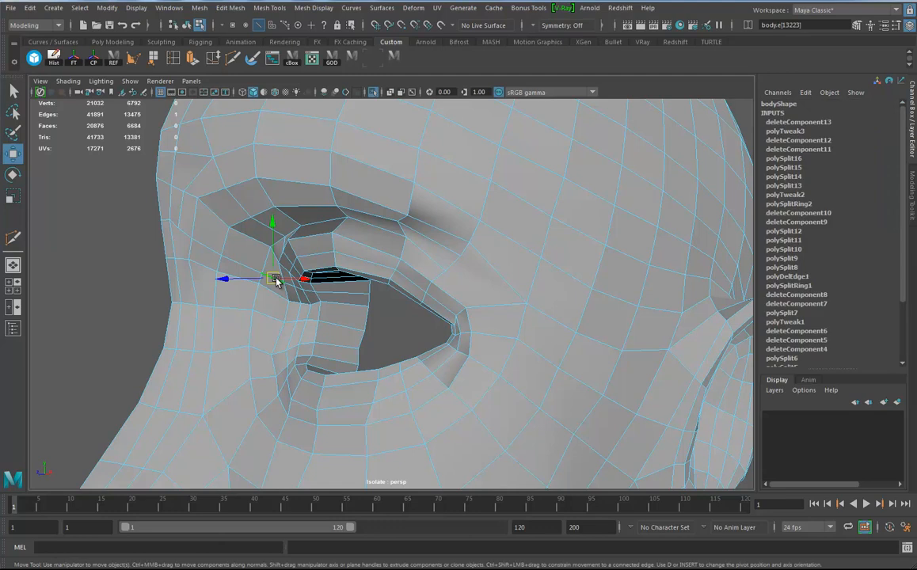
pyautogui.doubleClick(487, 336)
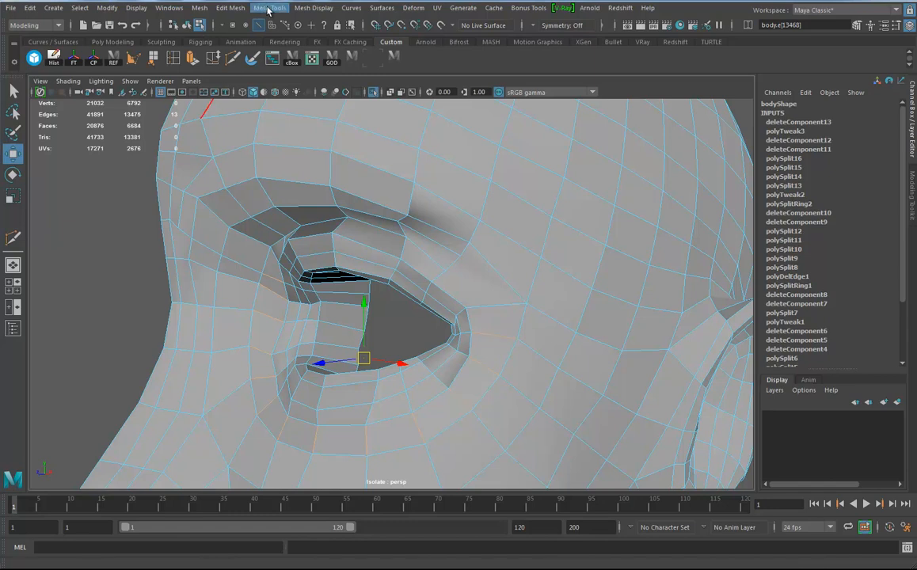
pyautogui.click(231, 8)
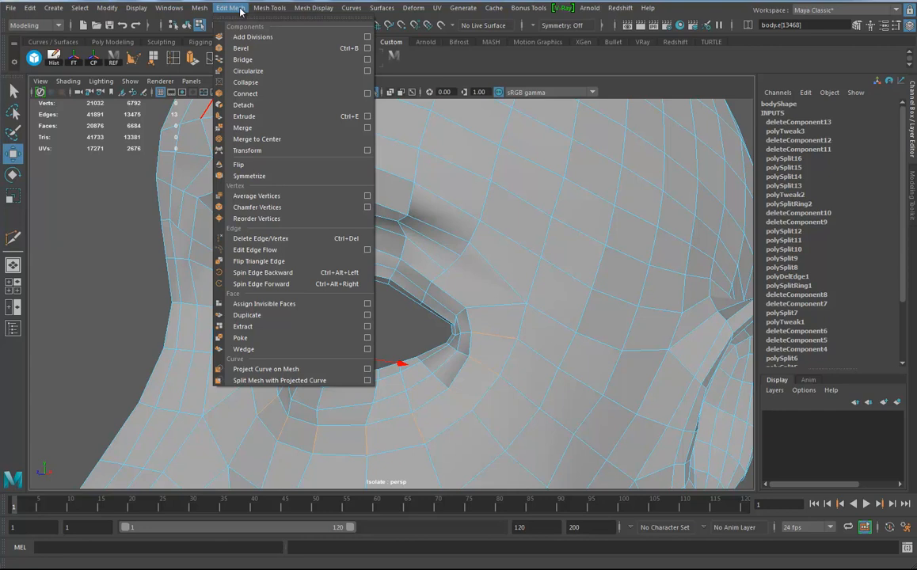
pyautogui.click(255, 94)
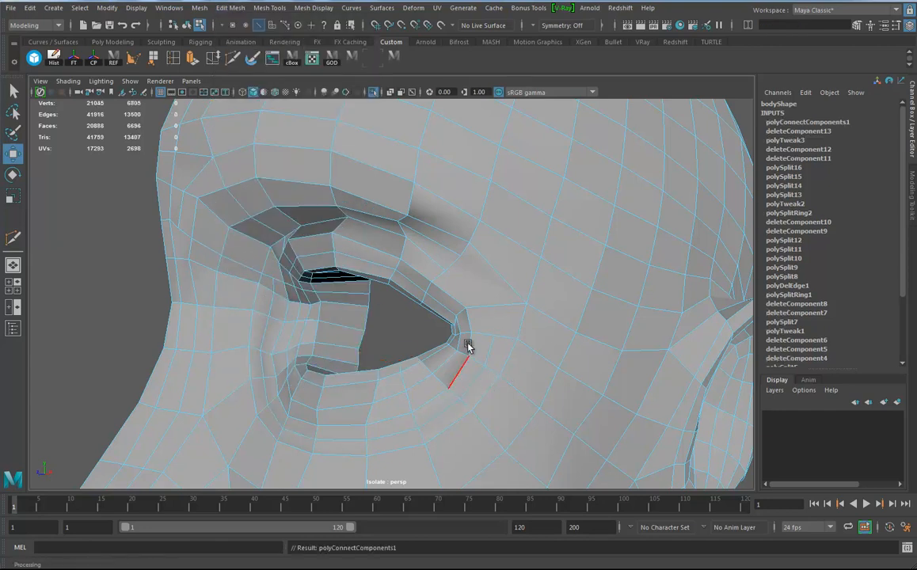
# Step: Extend the new loop's outer end with a cut up past the outer eye corner to the upper lid's outer side
pyautogui.click(232, 59)
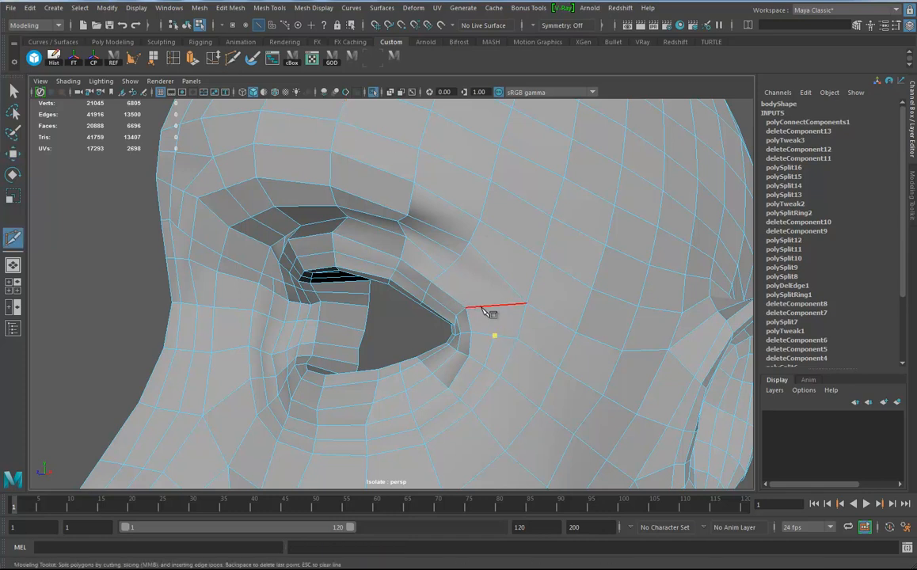
pyautogui.click(445, 272)
pyautogui.press('Return')
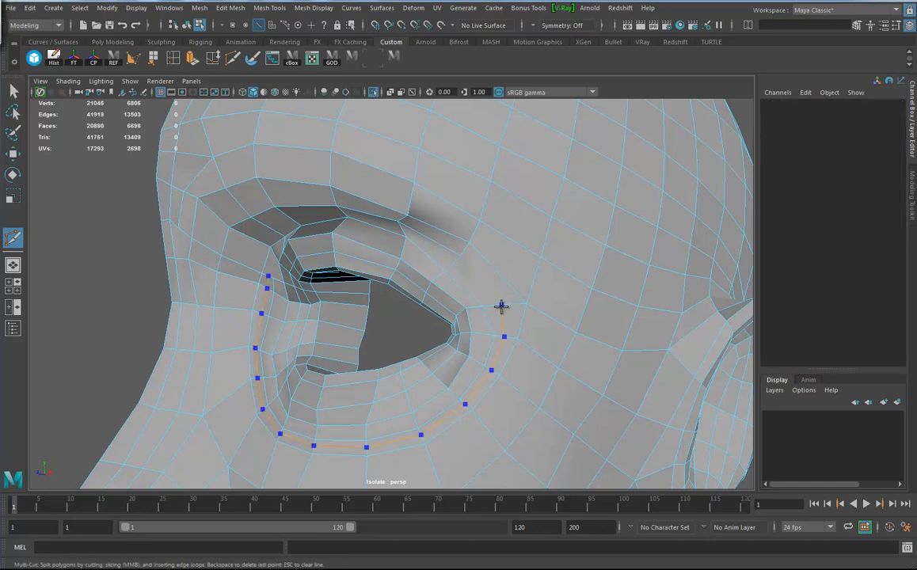
# Step: Insert a second edge loop around the lower eye socket and cut its outer end up to the edge beneath the brow
pyautogui.press('Return')
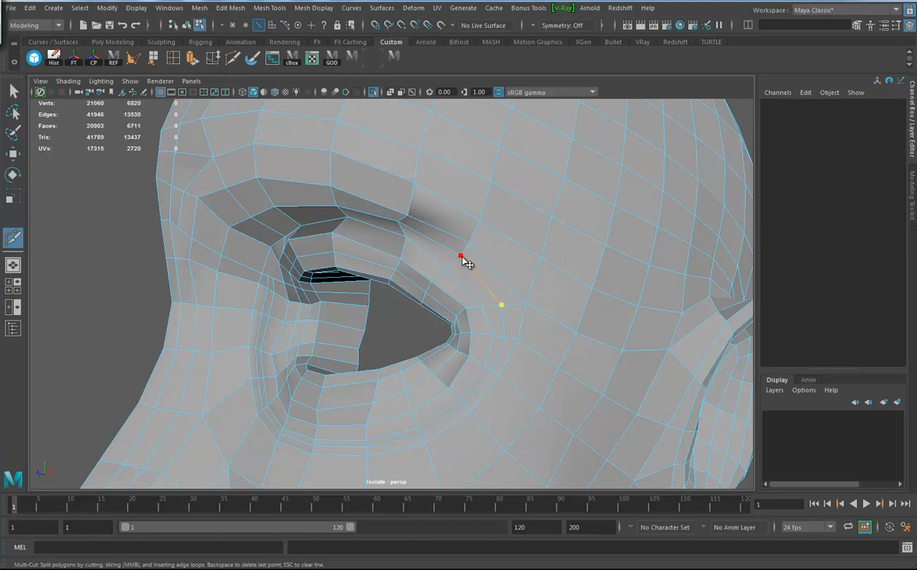
pyautogui.press('Return')
pyautogui.click(495, 337)
pyautogui.press('BackSpace')
# Step: Cut an edge from the inner end of the eye socket's new loop up to the brow fold's inner corner vertex
pyautogui.keyDown('alt'); pyautogui.moveTo(287, 311); pyautogui.dragTo(347, 317); pyautogui.keyUp('alt')
pyautogui.keyDown('alt'); pyautogui.moveTo(348, 318); pyautogui.dragTo(407, 333, button='right'); pyautogui.keyUp('alt')
pyautogui.keyDown('alt'); pyautogui.moveTo(381, 292); pyautogui.dragTo(385, 304, button='middle'); pyautogui.keyUp('alt')
pyautogui.keyDown('alt'); pyautogui.moveTo(389, 305); pyautogui.dragTo(290, 238); pyautogui.keyUp('alt')
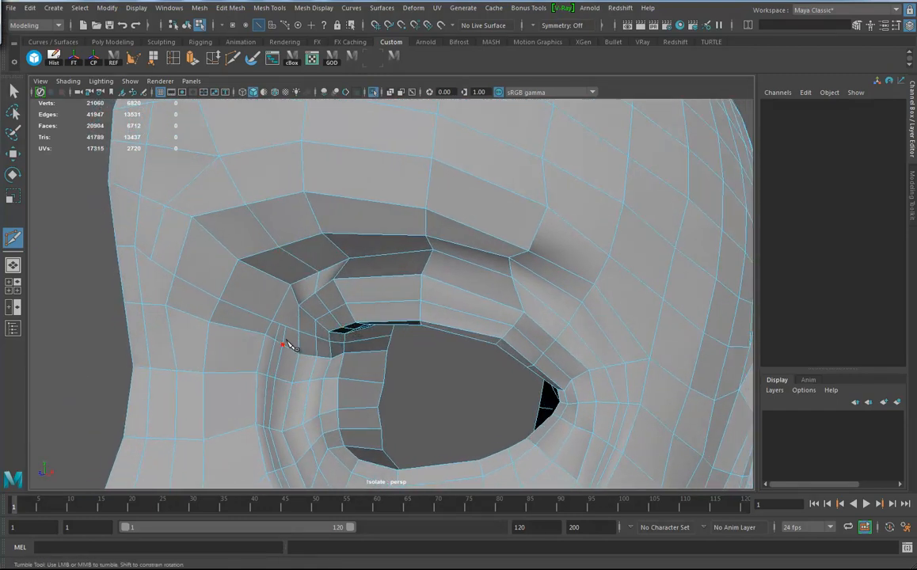
pyautogui.keyDown('alt'); pyautogui.moveTo(263, 317); pyautogui.dragTo(268, 303); pyautogui.keyUp('alt')
pyautogui.keyDown('alt'); pyautogui.moveTo(399, 321); pyautogui.dragTo(407, 317); pyautogui.keyUp('alt')
pyautogui.keyDown('alt'); pyautogui.moveTo(311, 314); pyautogui.dragTo(350, 315, button='right'); pyautogui.keyUp('alt')
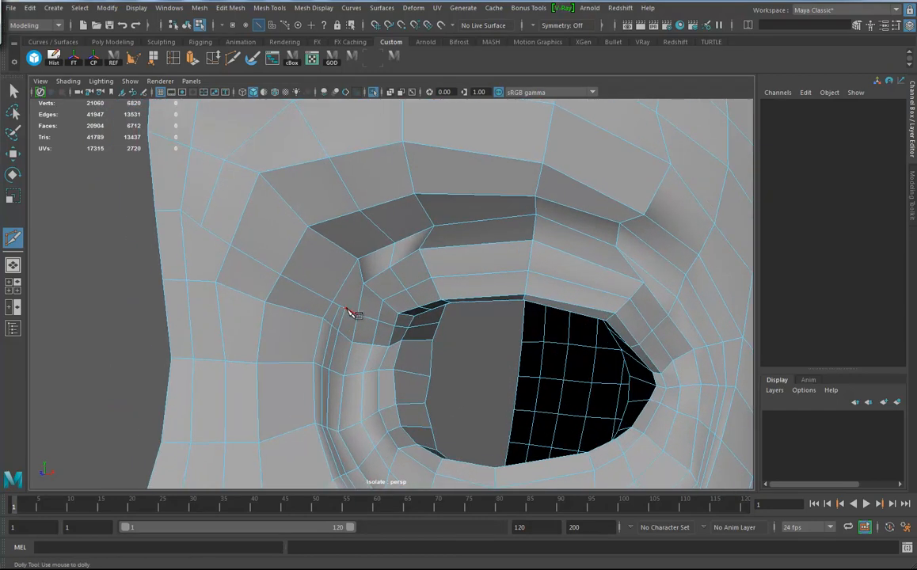
pyautogui.scroll(3, 354, 318)
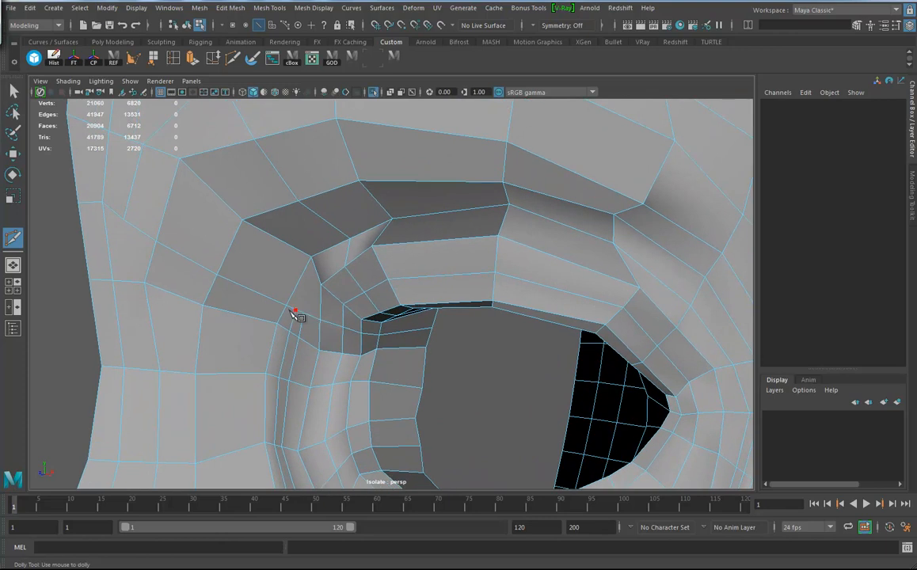
pyautogui.click(303, 312)
pyautogui.click(312, 258)
pyautogui.press('Return')
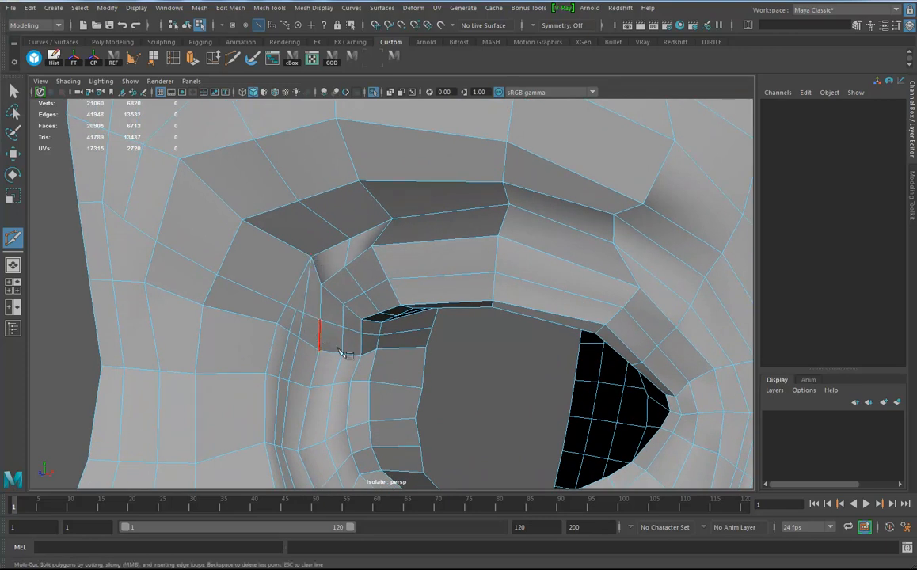
# Step: Cut a short edge on the temple and insert a wider edge loop around the eye socket, joining its outer end to that cut
pyautogui.scroll(-3, 399, 317)
pyautogui.keyDown('alt'); pyautogui.moveTo(491, 332); pyautogui.dragTo(307, 332); pyautogui.keyUp('alt')
pyautogui.keyDown('alt'); pyautogui.moveTo(307, 331); pyautogui.dragTo(327, 302, button='middle'); pyautogui.keyUp('alt')
pyautogui.press('ctrl')
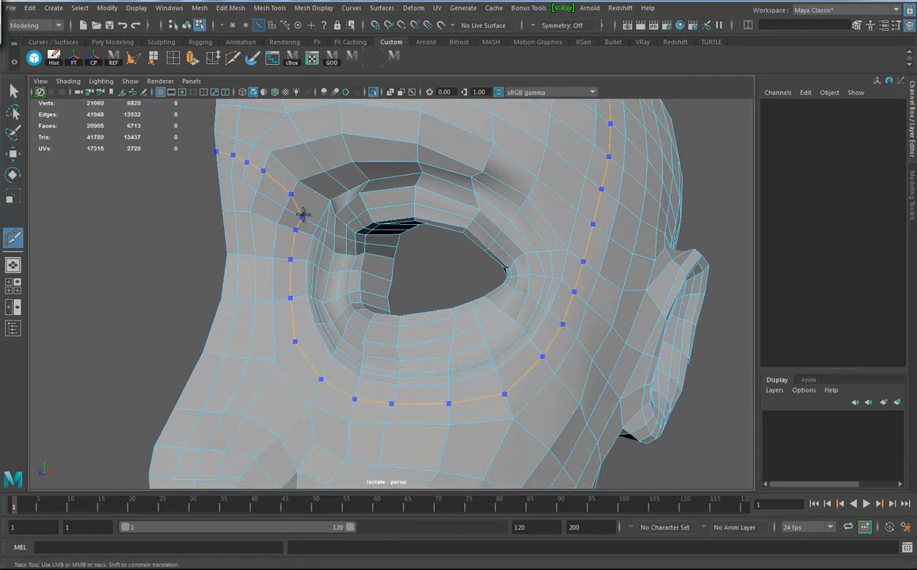
pyautogui.click(599, 270)
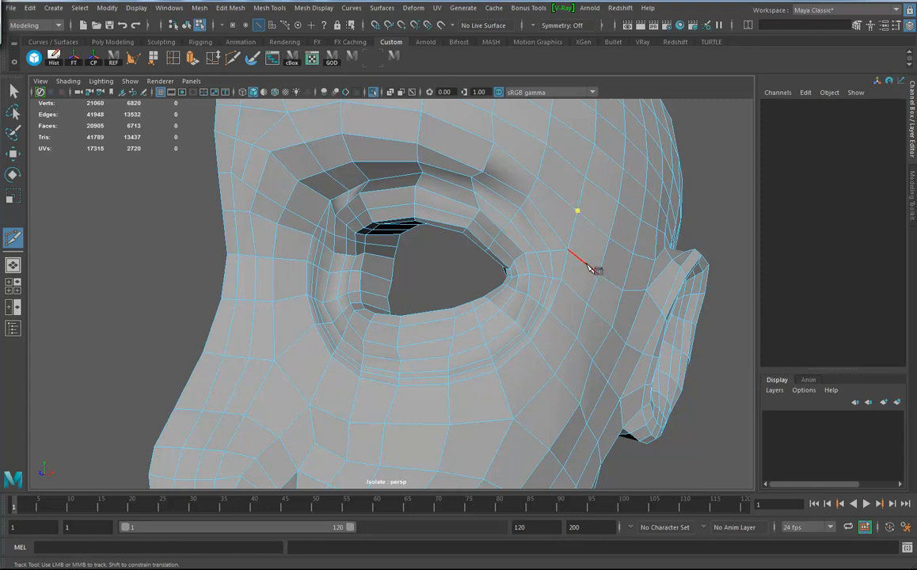
pyautogui.click(592, 274)
pyautogui.press('Return')
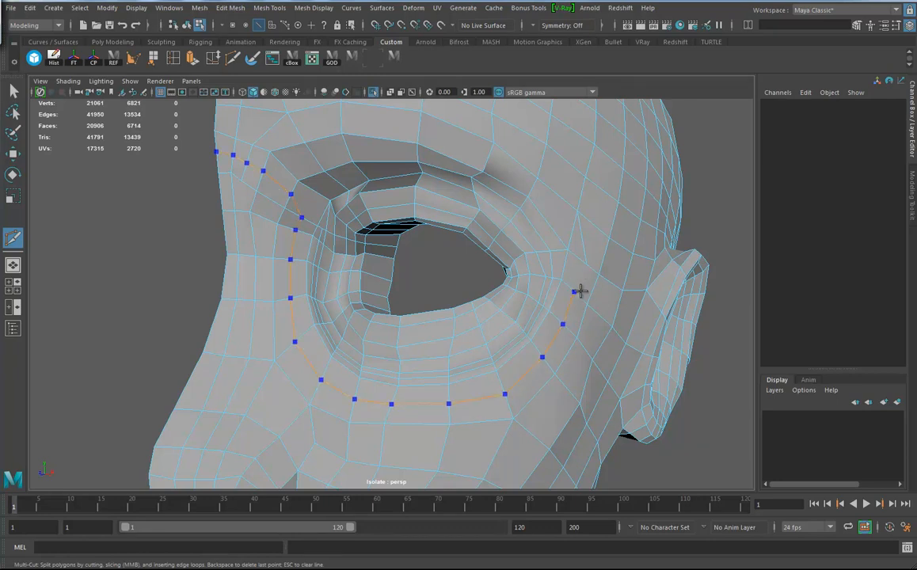
pyautogui.press('Return')
pyautogui.click(573, 293)
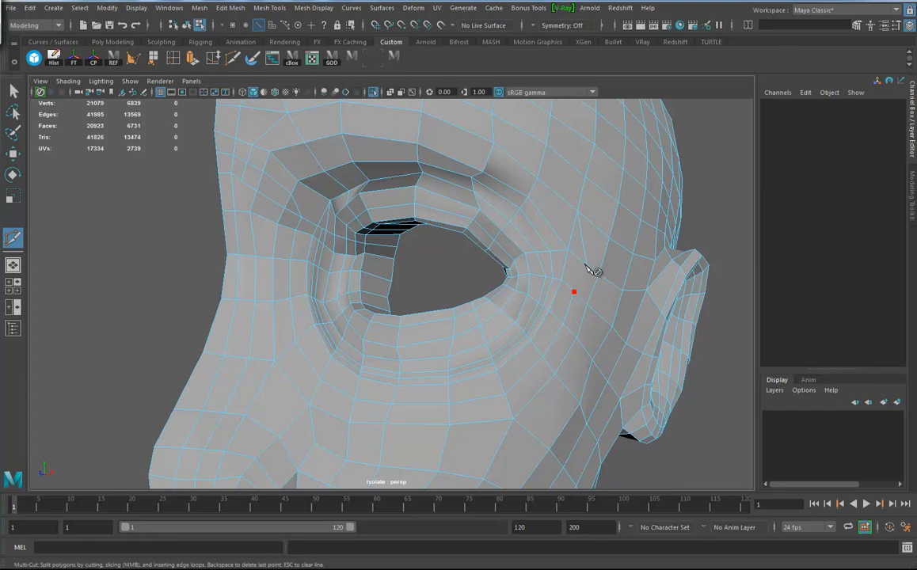
# Step: Delete the surplus temple edge just above the vertex beyond the outer eye corner
pyautogui.click(12, 154)
pyautogui.moveTo(577, 241); pyautogui.dragTo(575, 236, button='right')
pyautogui.click(575, 235)
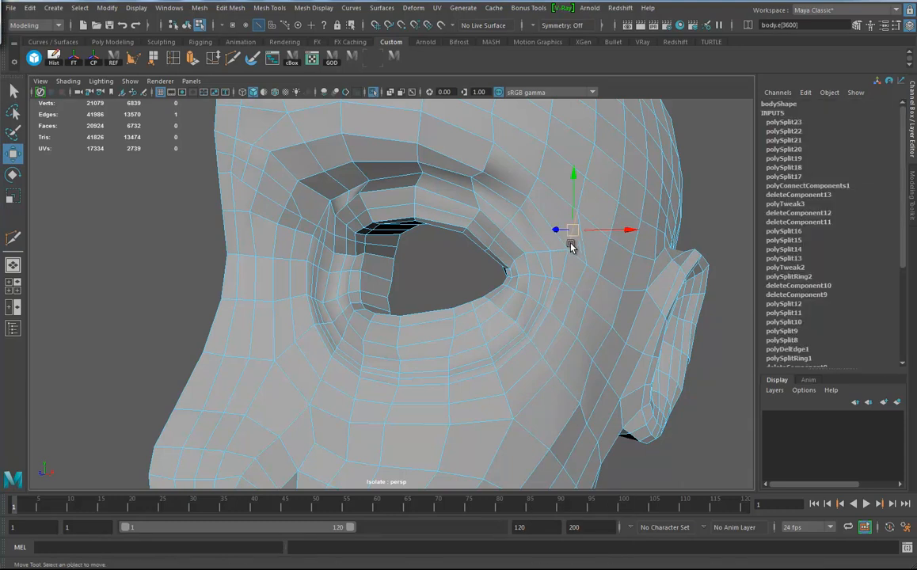
pyautogui.press('Delete')
# Step: Insert an edge loop across the upper lid near the outer eye corner and cut its end to the adjacent temple vertex
pyautogui.click(549, 226)
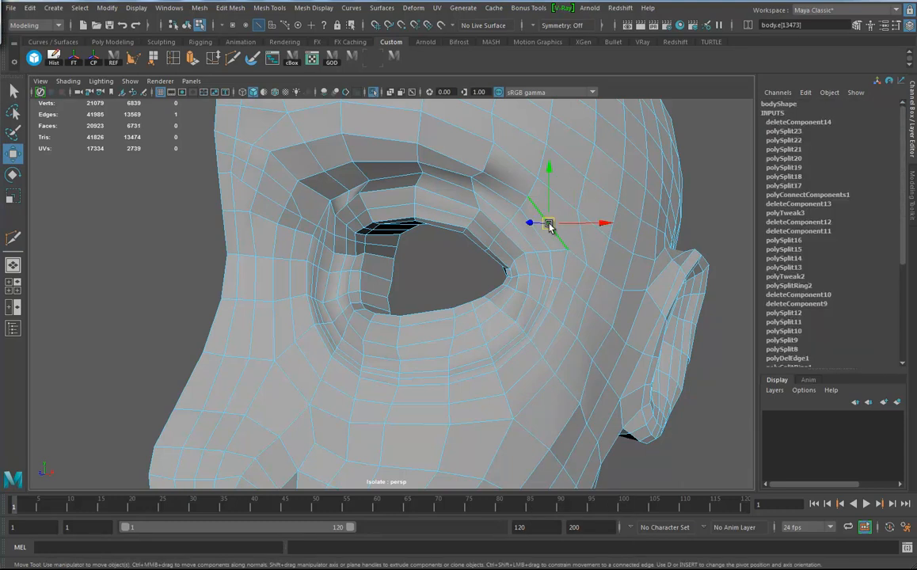
pyautogui.click(153, 58)
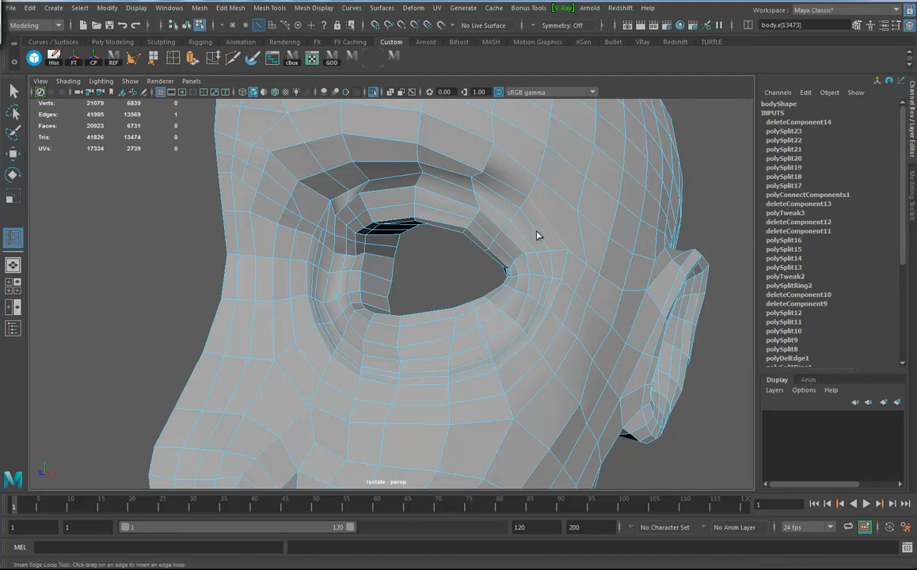
pyautogui.moveTo(537, 235); pyautogui.dragTo(490, 287)
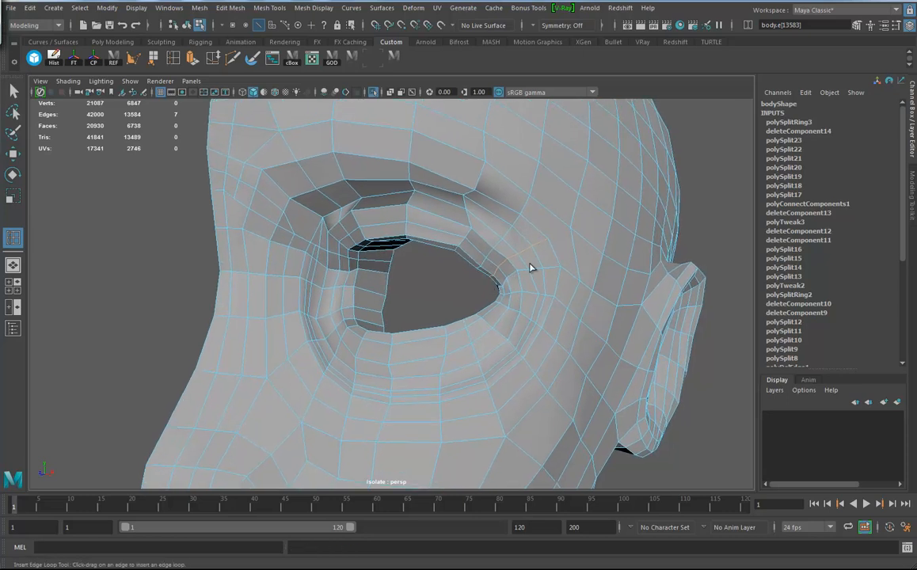
pyautogui.click(233, 57)
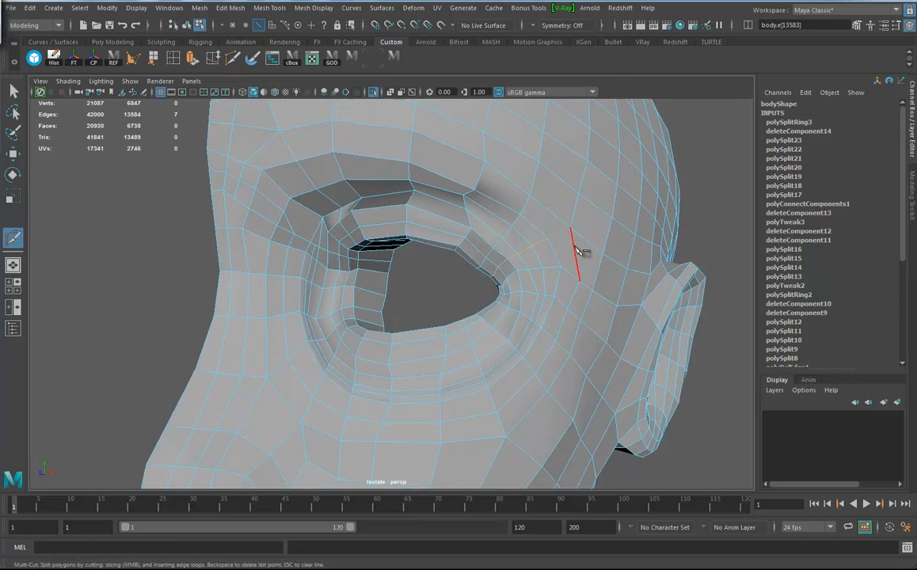
pyautogui.click(550, 239)
pyautogui.press('Return')
# Step: Delete the surplus edge below the inner brow and the edge row running from it across the nose bridge
pyautogui.keyDown('alt'); pyautogui.moveTo(325, 351); pyautogui.dragTo(375, 333); pyautogui.keyUp('alt')
pyautogui.keyDown('alt'); pyautogui.moveTo(376, 334); pyautogui.dragTo(466, 348, button='right'); pyautogui.keyUp('alt')
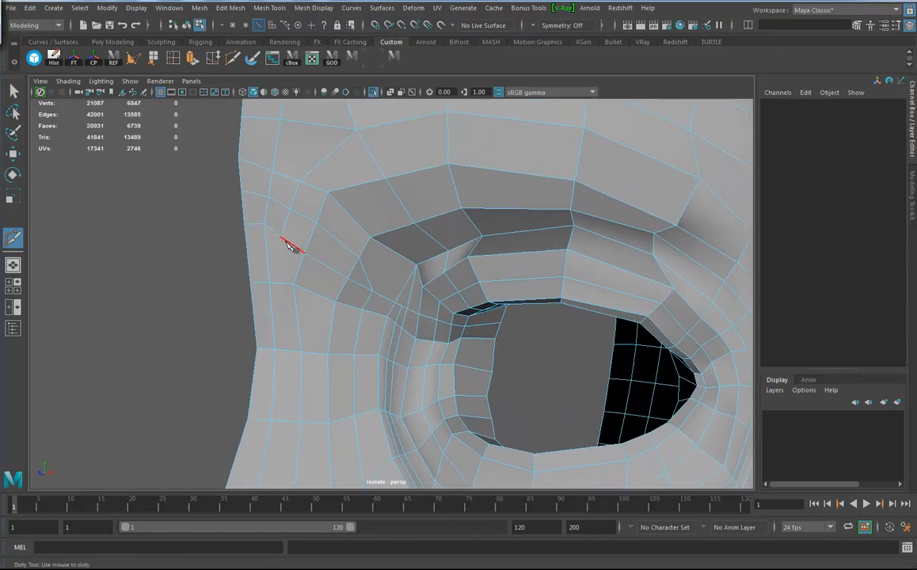
pyautogui.click(13, 153)
pyautogui.click(366, 278)
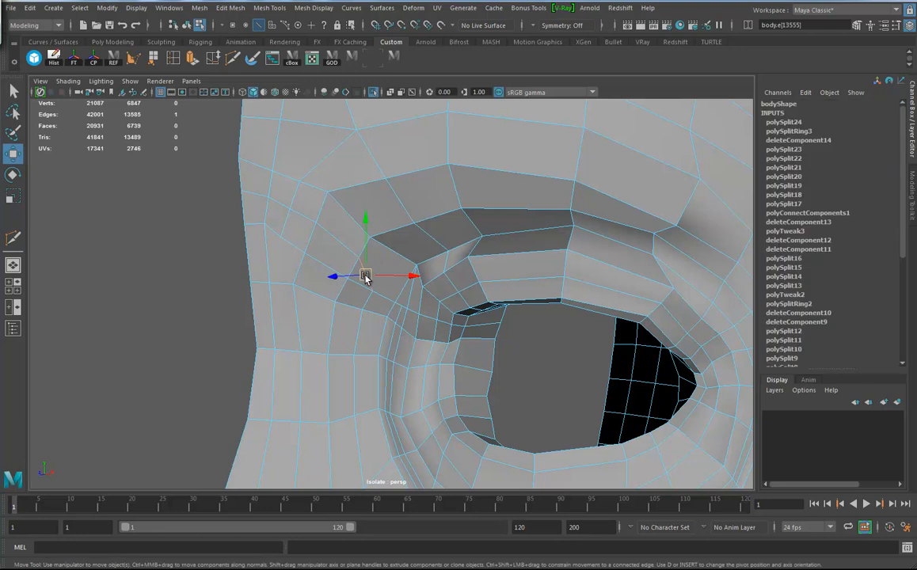
pyautogui.press('Delete')
pyautogui.doubleClick(347, 246)
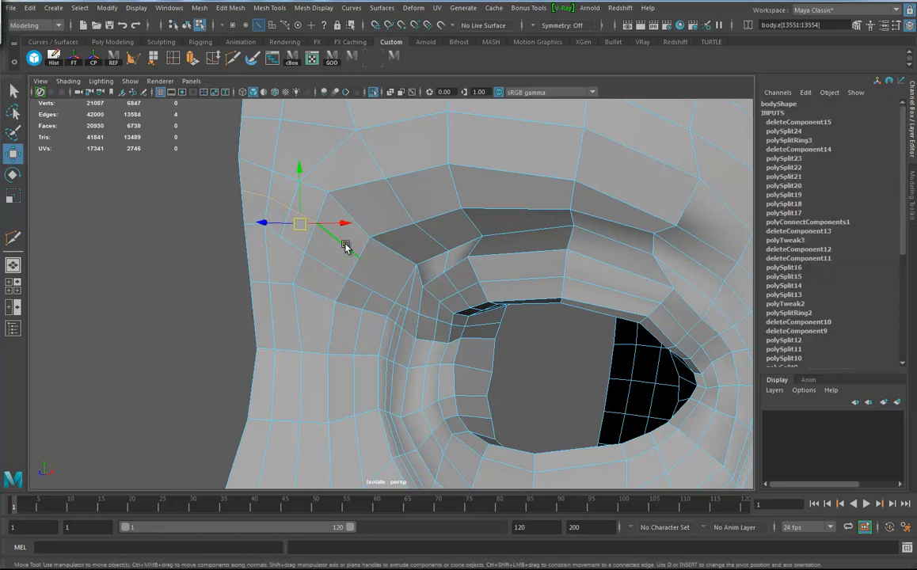
pyautogui.keyDown('shift'); pyautogui.moveTo(346, 246); pyautogui.dragTo(292, 269, button='right'); pyautogui.keyUp('shift')
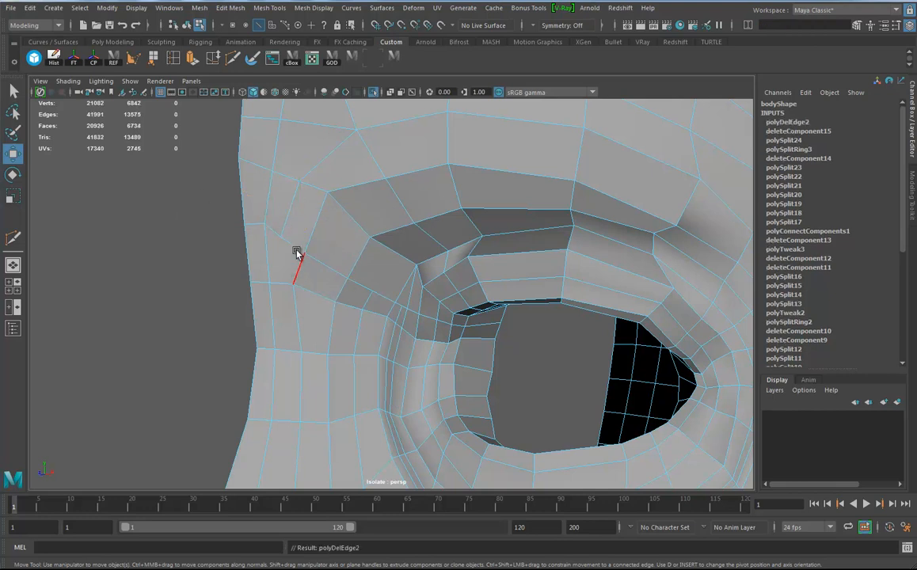
# Step: Cut two diagonal edges beside the nose bridge, linking the vertices below the inner brow to the row beneath
pyautogui.click(232, 58)
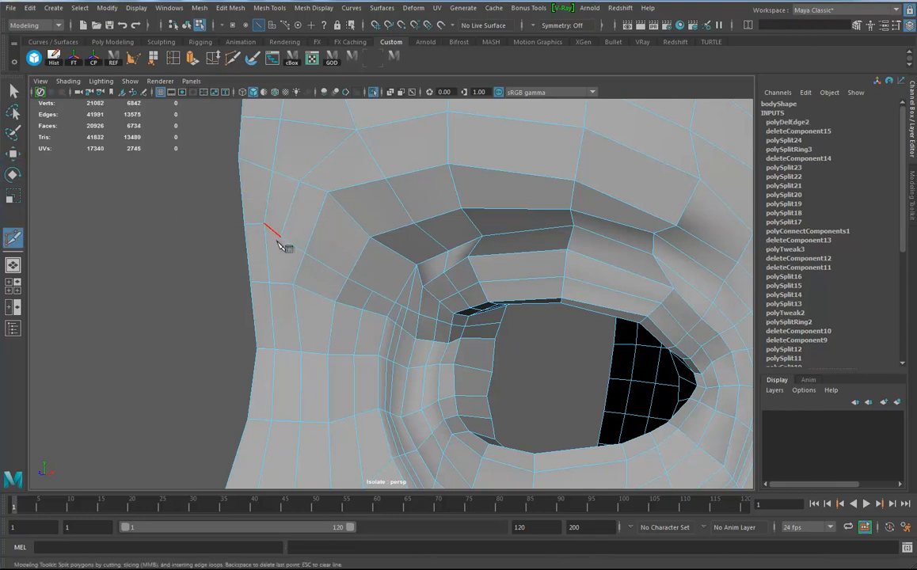
pyautogui.click(280, 237)
pyautogui.click(294, 286)
pyautogui.rightClick(305, 254)
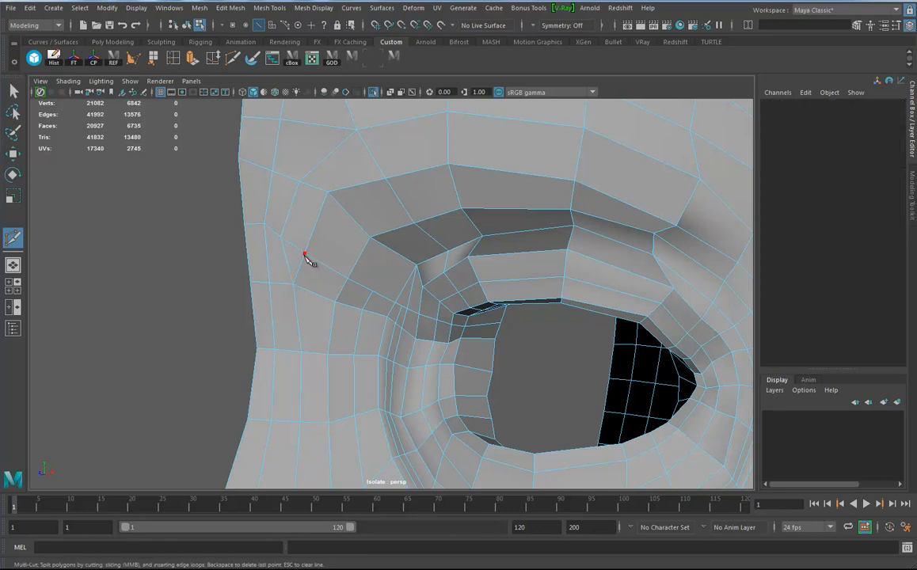
pyautogui.click(305, 253)
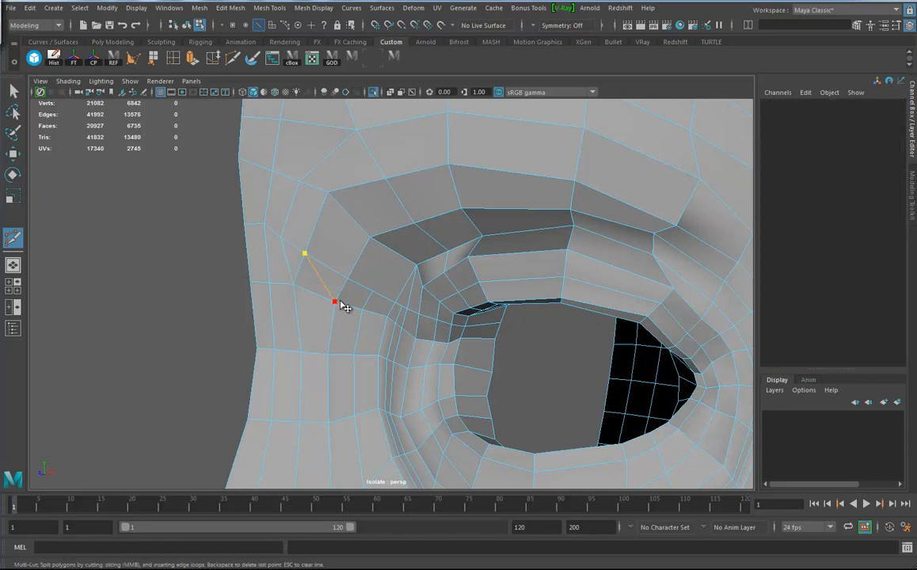
pyautogui.click(13, 154)
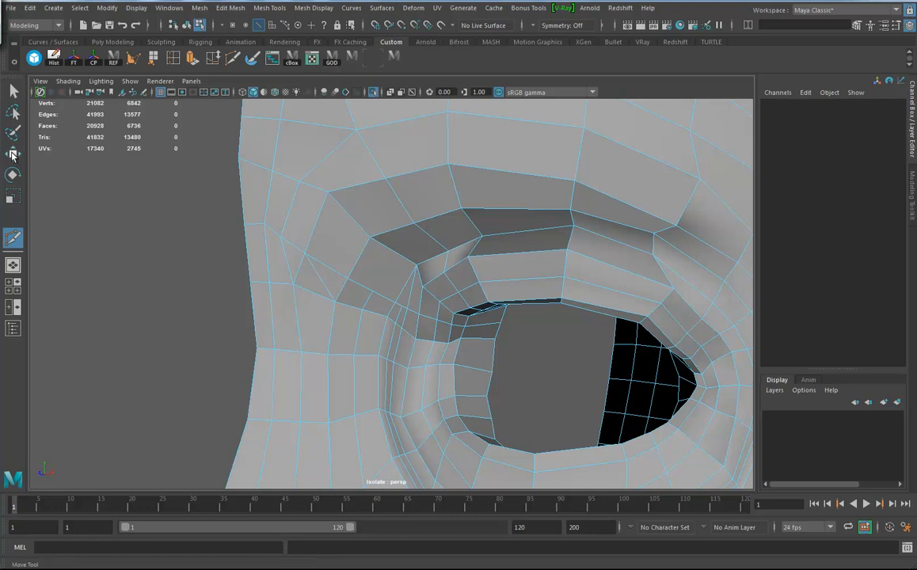
# Step: Delete the body mesh's construction history and remove the surplus short edge beside the upper nose bridge
pyautogui.moveTo(337, 204); pyautogui.dragTo(383, 189, button='right')
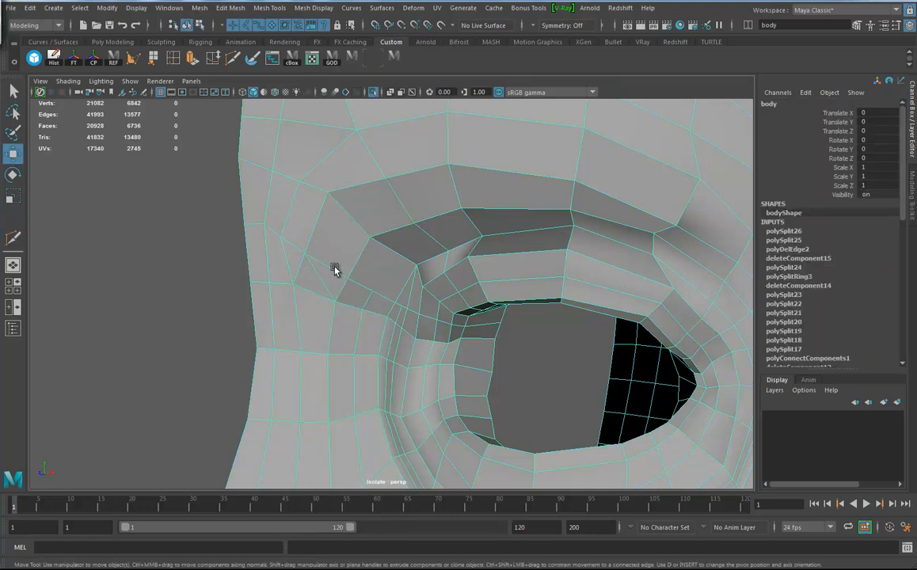
pyautogui.hotkey('alt', 'shift', 'd')
pyautogui.moveTo(298, 267); pyautogui.dragTo(301, 236, button='right')
pyautogui.click(300, 266)
pyautogui.press('Delete')
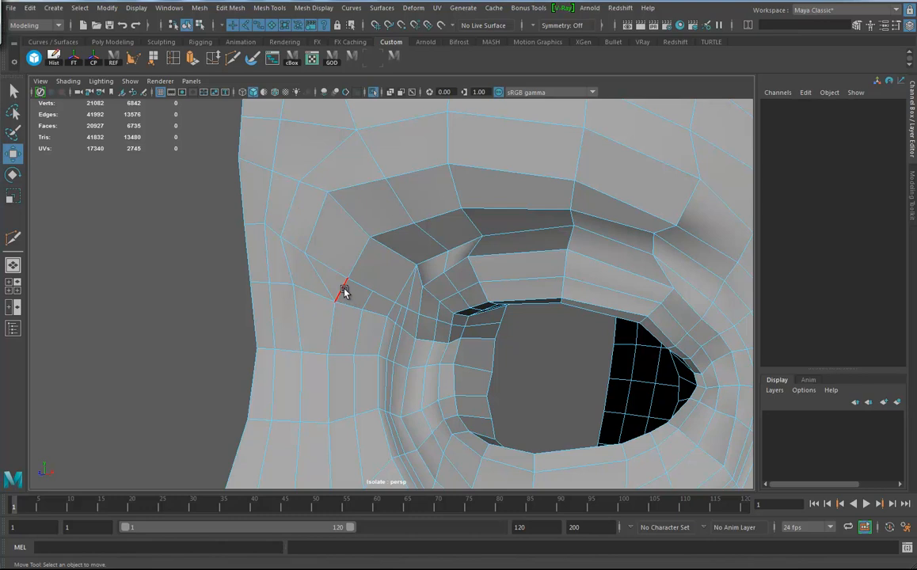
# Step: Spin the two neighbouring short edges below the inner brow forward three times each
pyautogui.click(342, 292)
pyautogui.hotkey('ctrl', 'alt', 'Right')
pyautogui.hotkey('ctrl', 'alt', 'Right')
pyautogui.hotkey('ctrl', 'alt', 'Right')
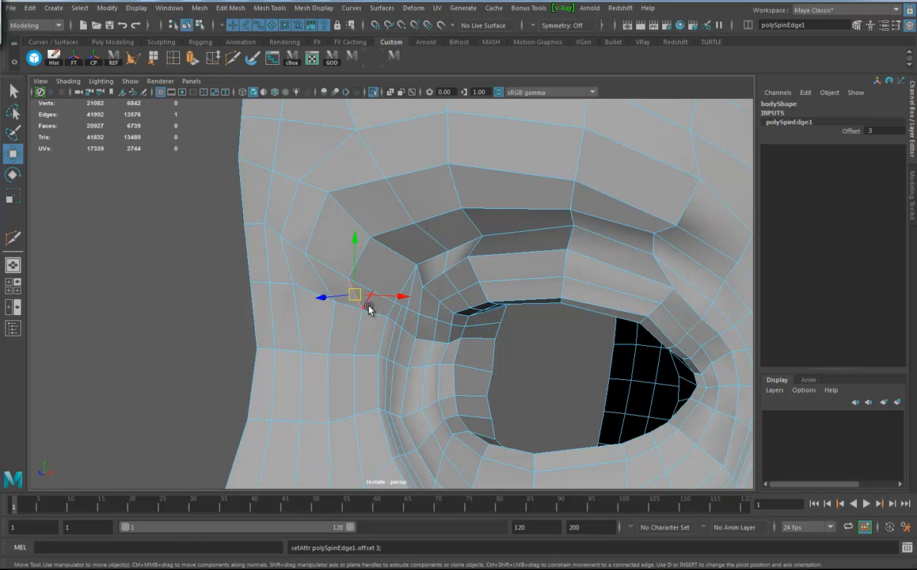
pyautogui.hotkey('ctrl', 'alt', 'Right')
pyautogui.hotkey('ctrl', 'alt', 'Right')
pyautogui.hotkey('ctrl', 'alt', 'Right')
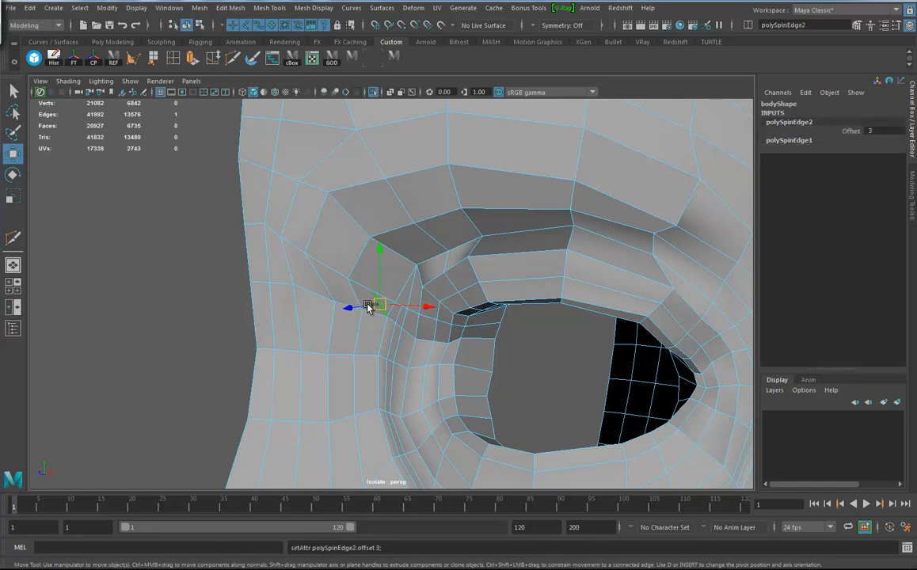
# Step: Delete the surplus edge below the inner brow corner and collapse the short edge at its lower end
pyautogui.keyDown('alt'); pyautogui.moveTo(377, 312); pyautogui.dragTo(406, 279, button='right'); pyautogui.keyUp('alt')
pyautogui.click(406, 282)
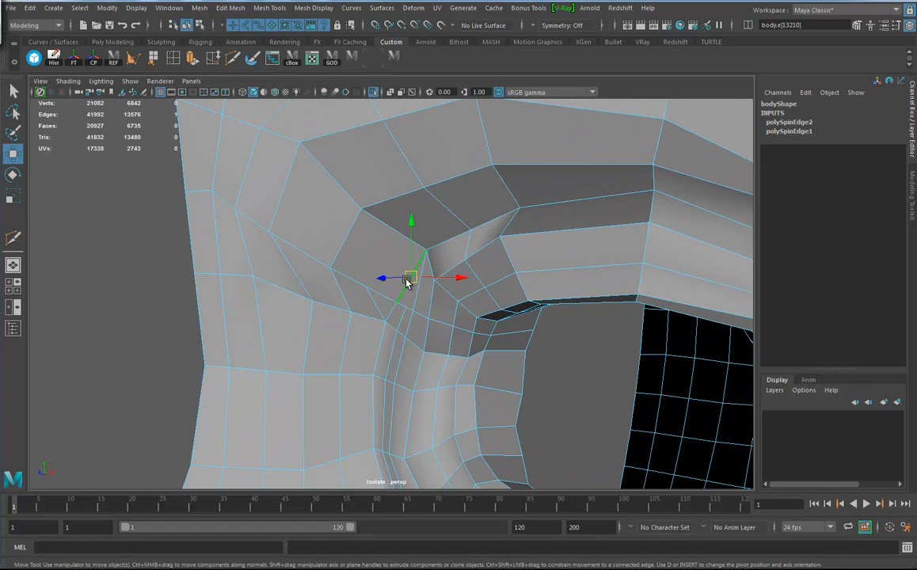
pyautogui.press('Delete')
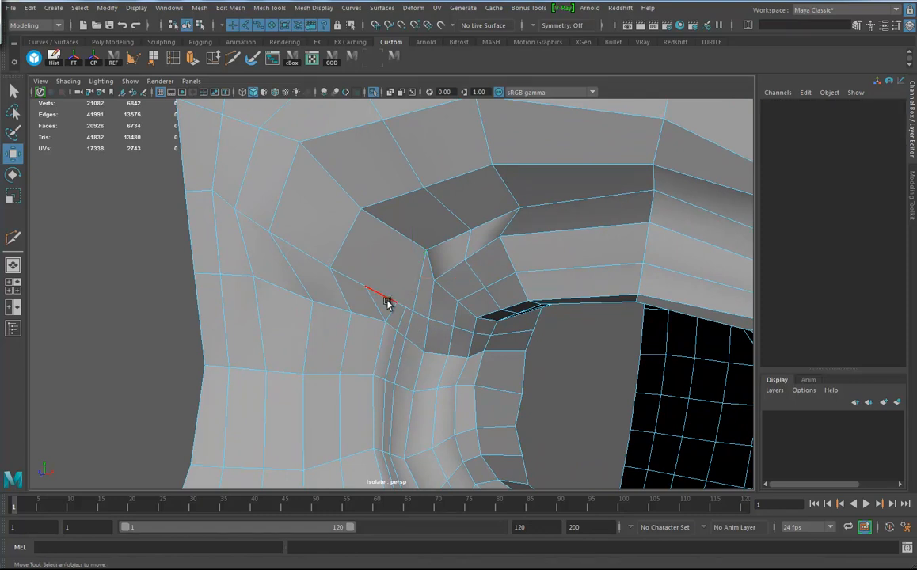
pyautogui.click(388, 303)
pyautogui.keyDown('shift'); pyautogui.rightClick(388, 302); pyautogui.keyUp('shift')
pyautogui.click(386, 269)
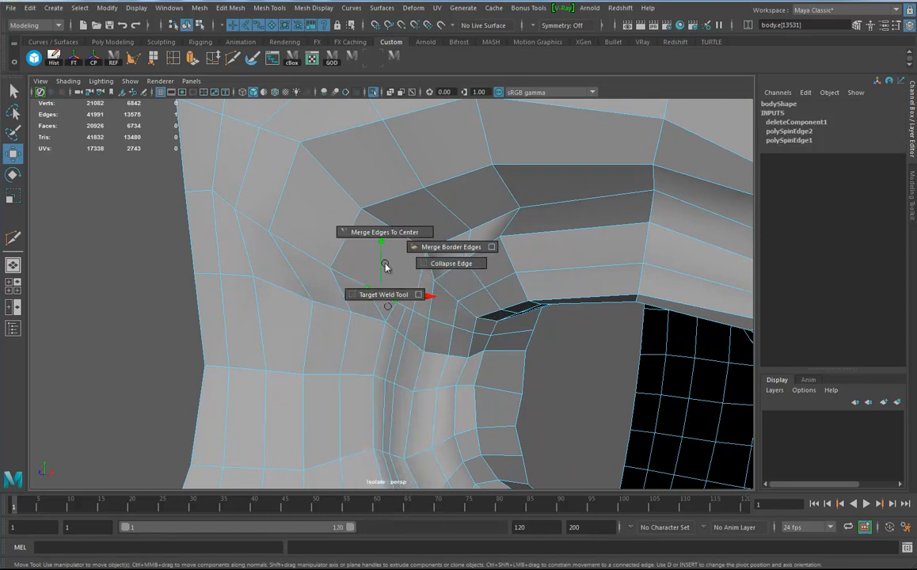
pyautogui.click(446, 262)
pyautogui.keyDown('alt'); pyautogui.moveTo(404, 331); pyautogui.dragTo(406, 313); pyautogui.keyUp('alt')
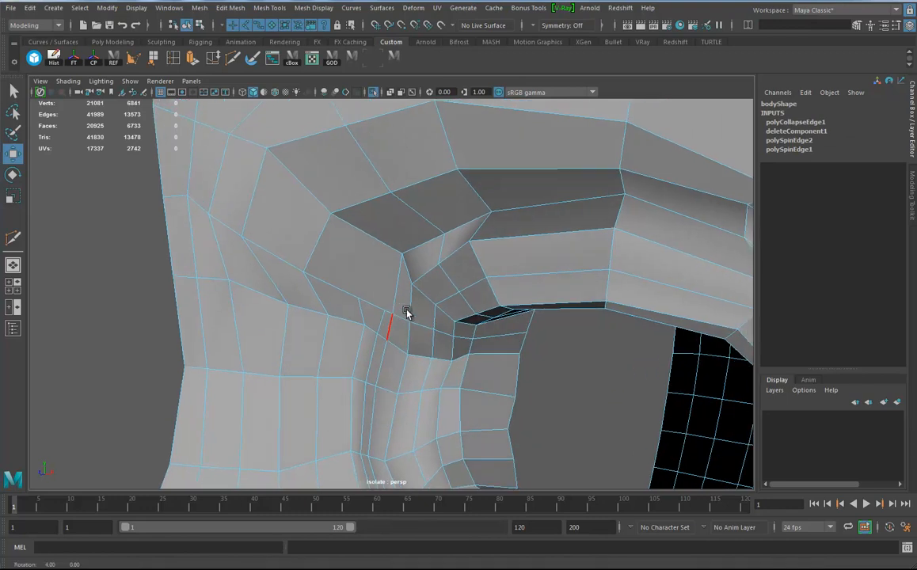
# Step: Select the two short edges where the nose bridge meets the inner eye socket and collapse them
pyautogui.click(362, 312)
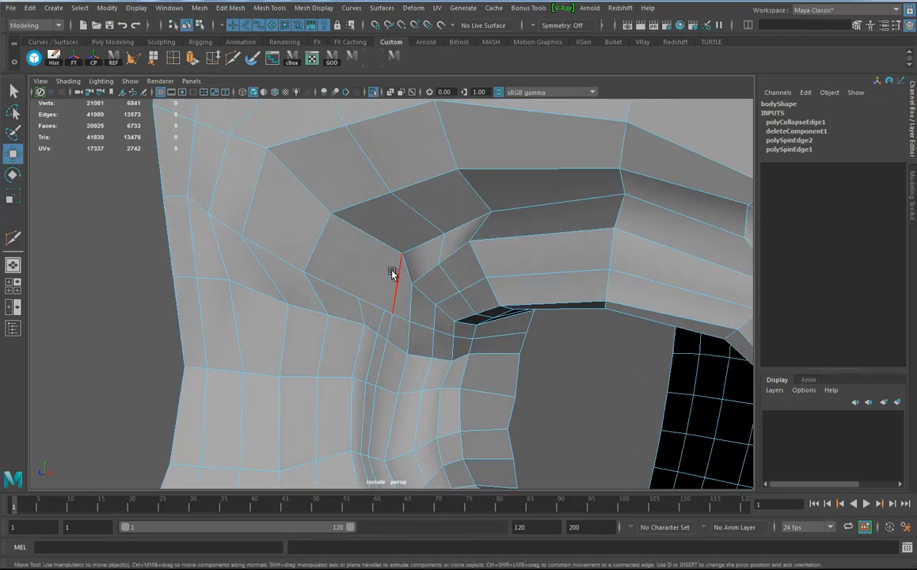
pyautogui.keyDown('alt'); pyautogui.moveTo(396, 371); pyautogui.dragTo(338, 223); pyautogui.keyUp('alt')
pyautogui.rightClick(316, 232)
pyautogui.click(316, 232)
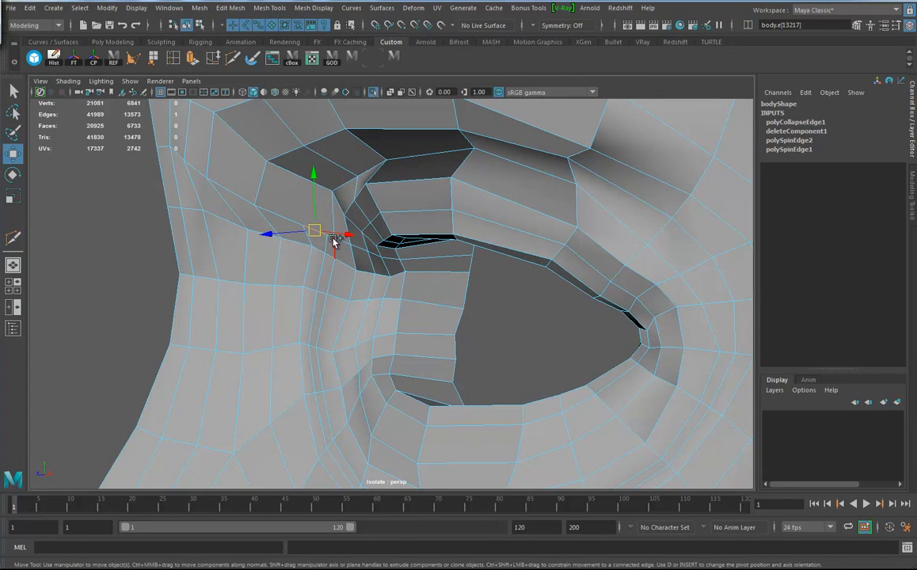
pyautogui.click(331, 238)
pyautogui.keyDown('alt'); pyautogui.moveTo(328, 283); pyautogui.dragTo(322, 232, button='right'); pyautogui.keyUp('alt')
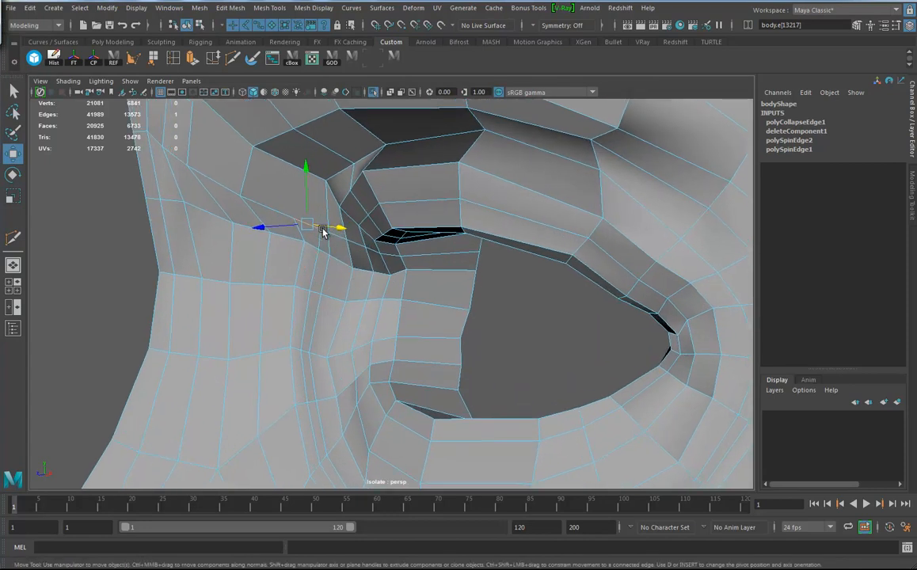
pyautogui.keyDown('shift'); pyautogui.click(325, 235); pyautogui.keyUp('shift')
pyautogui.keyDown('shift'); pyautogui.rightClick(325, 234); pyautogui.keyUp('shift')
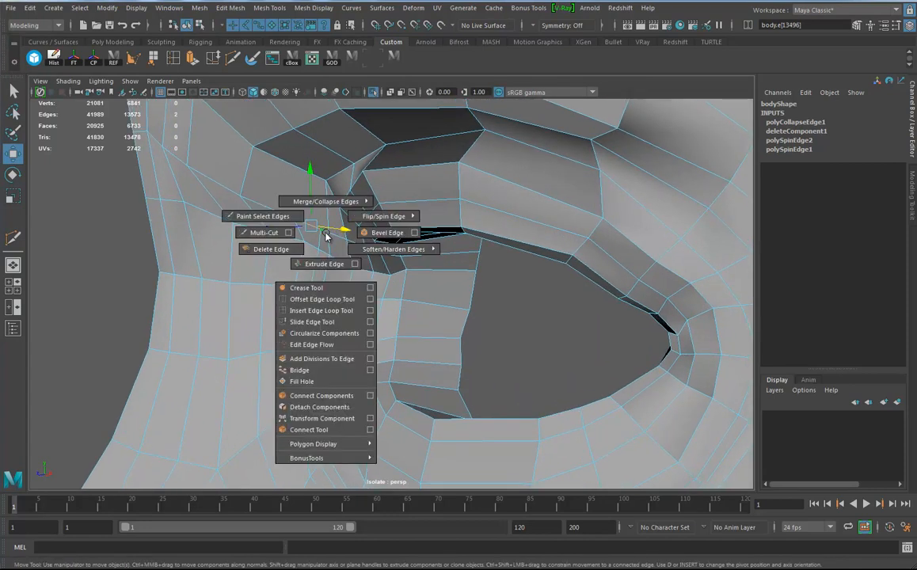
pyautogui.moveTo(326, 201)
pyautogui.click(389, 203)
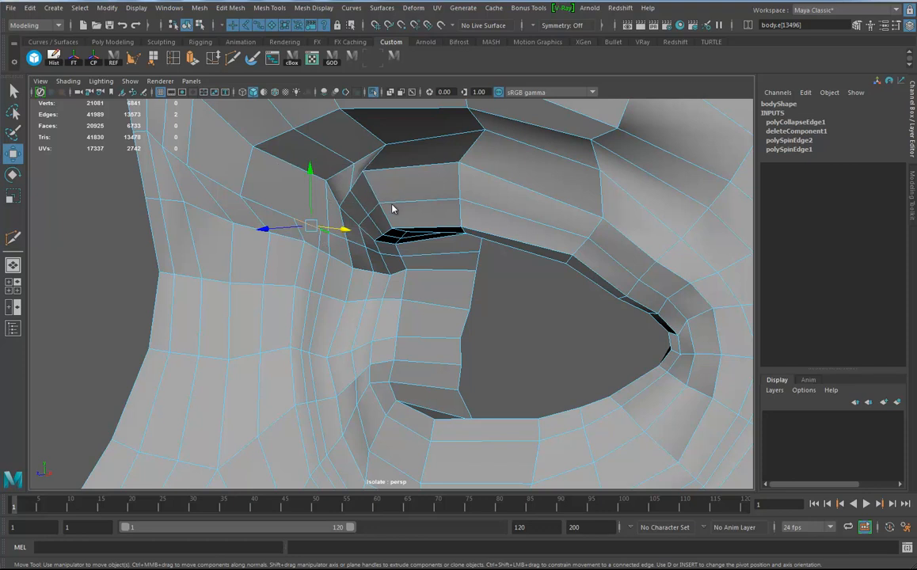
# Step: Collapse the remaining short edges of the narrow strip down the nose side and delete the leftover edge at its lower end
pyautogui.click(312, 249)
pyautogui.press('g')
pyautogui.click(320, 258)
pyautogui.press('g')
pyautogui.click(312, 299)
pyautogui.press('g')
pyautogui.click(301, 287)
pyautogui.press('g')
pyautogui.click(311, 359)
pyautogui.press('g')
pyautogui.click(306, 377)
pyautogui.press('g')
pyautogui.click(307, 406)
pyautogui.press('g')
pyautogui.click(304, 405)
pyautogui.click(313, 434)
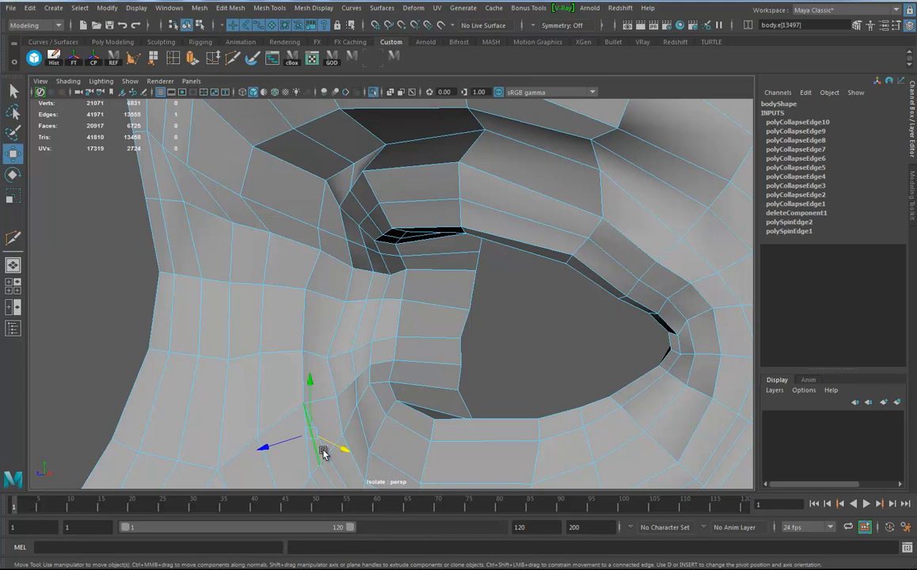
pyautogui.press('Delete')
# Step: Return the body mesh to object mode and delete its construction history
pyautogui.keyDown('alt'); pyautogui.moveTo(402, 395); pyautogui.dragTo(252, 397, button='right'); pyautogui.keyUp('alt')
pyautogui.keyDown('alt'); pyautogui.moveTo(251, 397); pyautogui.dragTo(415, 206); pyautogui.keyUp('alt')
pyautogui.keyDown('alt'); pyautogui.moveTo(393, 285); pyautogui.dragTo(367, 171); pyautogui.keyUp('alt')
pyautogui.moveTo(408, 210); pyautogui.dragTo(428, 181, button='right')
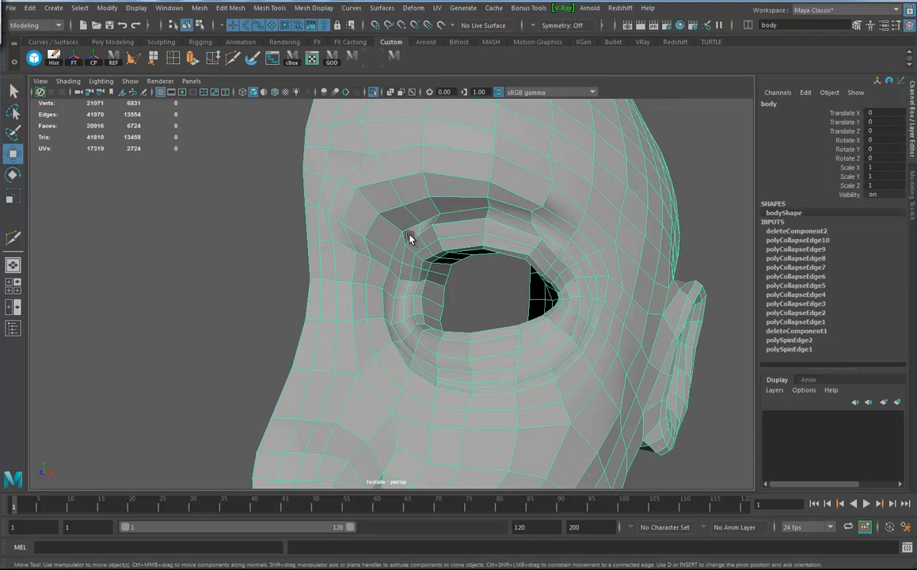
pyautogui.hotkey('alt', 'shift', 'd')
pyautogui.keyDown('alt'); pyautogui.moveTo(379, 207); pyautogui.dragTo(476, 189); pyautogui.keyUp('alt')
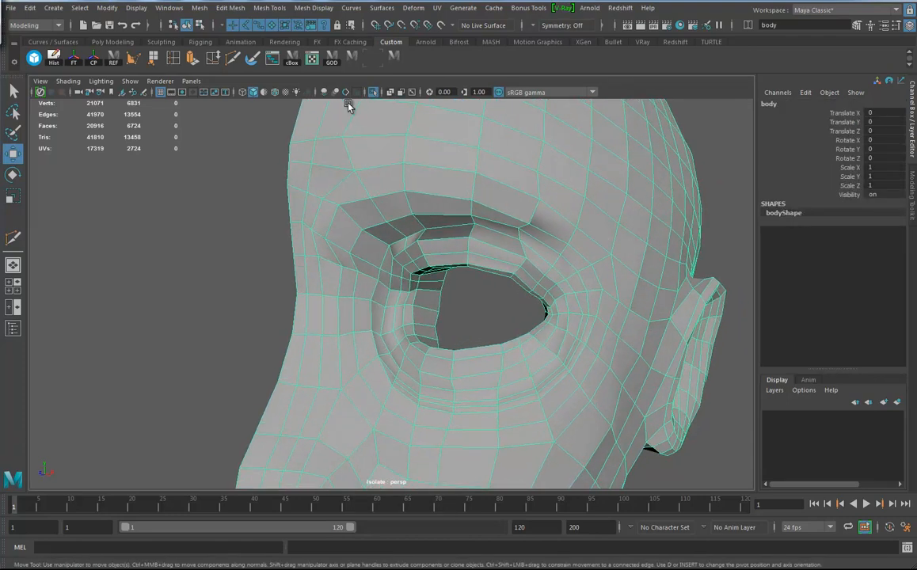
# Step: Relax the mesh around the brow and eye socket with the Sculpt Geometry Tool
pyautogui.click(382, 8)
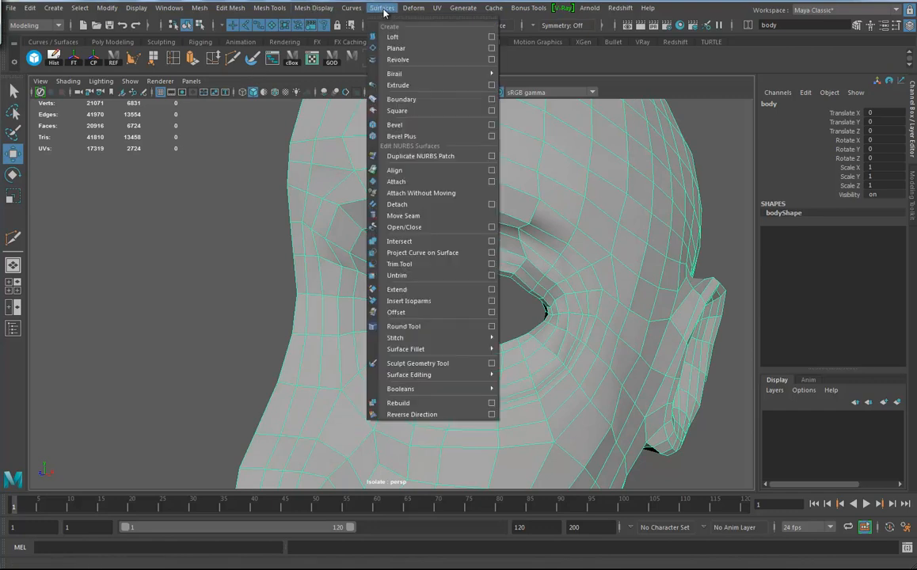
pyautogui.click(491, 364)
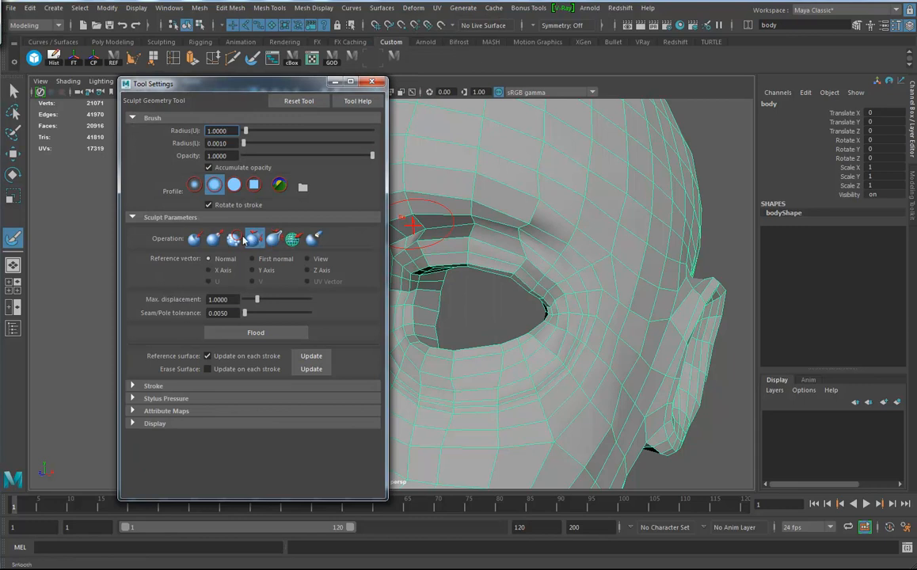
pyautogui.click(373, 83)
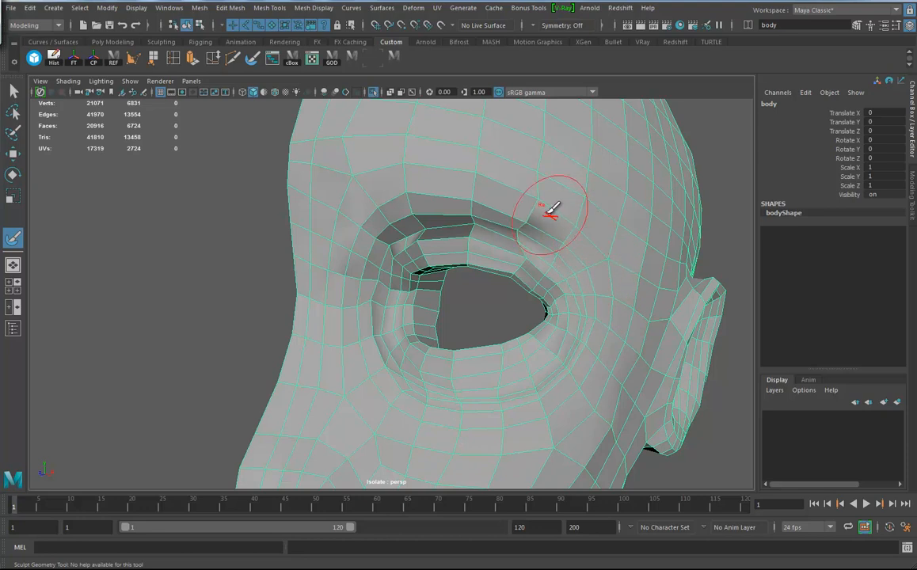
pyautogui.moveTo(545, 219)
pyautogui.keyDown('alt'); pyautogui.mouseDown()
pyautogui.moveTo(581, 230)
pyautogui.moveTo(529, 229)
pyautogui.moveTo(589, 301)
pyautogui.moveTo(614, 293)
pyautogui.moveTo(661, 235)
pyautogui.moveTo(587, 301)
pyautogui.moveTo(436, 249)
pyautogui.mouseUp(); pyautogui.keyUp('alt')
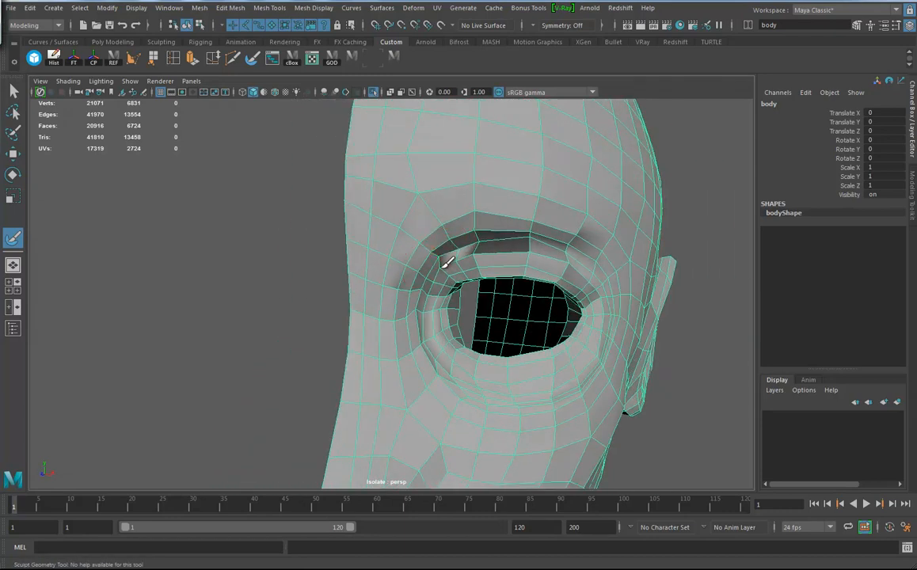
pyautogui.moveTo(578, 242)
pyautogui.keyDown('alt'); pyautogui.mouseDown()
pyautogui.moveTo(480, 200)
pyautogui.moveTo(475, 297)
pyautogui.moveTo(416, 210)
pyautogui.mouseUp(); pyautogui.keyUp('alt')
pyautogui.moveTo(425, 175)
pyautogui.keyDown('alt'); pyautogui.mouseDown()
pyautogui.moveTo(436, 301)
pyautogui.moveTo(487, 210)
pyautogui.moveTo(441, 307)
pyautogui.mouseUp(); pyautogui.keyUp('alt')
pyautogui.keyDown('alt'); pyautogui.moveTo(471, 301); pyautogui.dragTo(379, 318, button='right'); pyautogui.keyUp('alt')
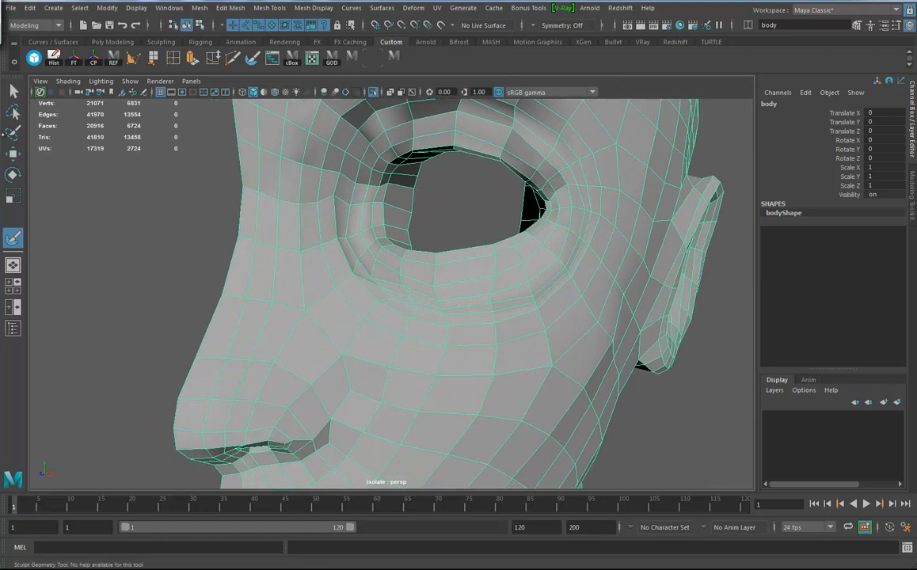
# Step: Delete the surplus edge on the lower rim of the eye socket, below the inner eye corner
pyautogui.moveTo(388, 306)
pyautogui.keyDown('alt'); pyautogui.mouseDown()
pyautogui.moveTo(430, 328)
pyautogui.moveTo(346, 291)
pyautogui.moveTo(402, 273)
pyautogui.moveTo(403, 303)
pyautogui.mouseUp(); pyautogui.keyUp('alt')
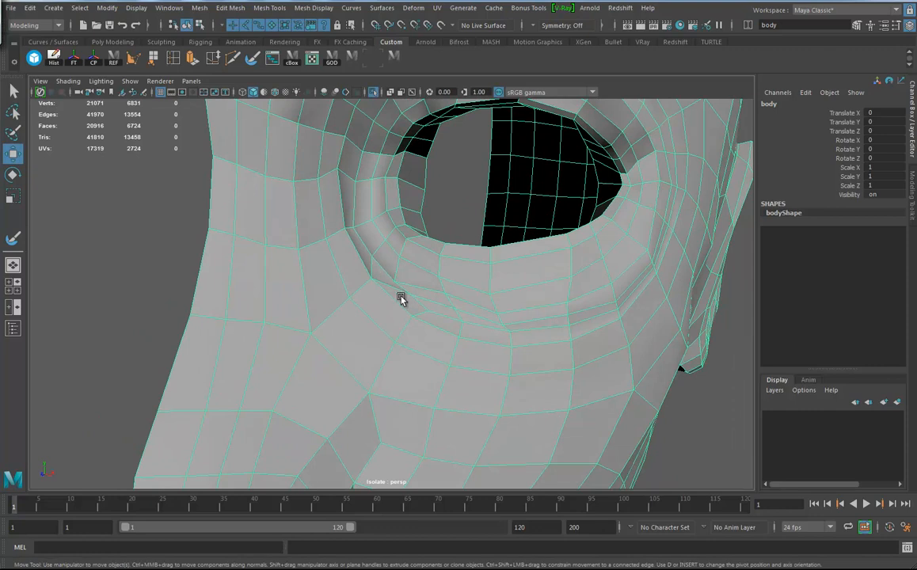
pyautogui.moveTo(395, 303); pyautogui.dragTo(395, 246, button='right')
pyautogui.click(398, 310)
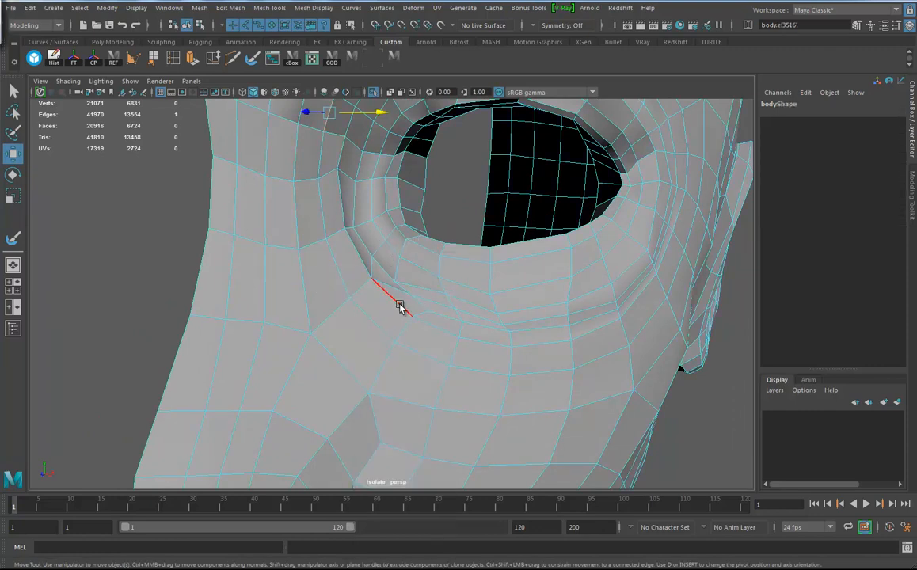
pyautogui.press('Delete')
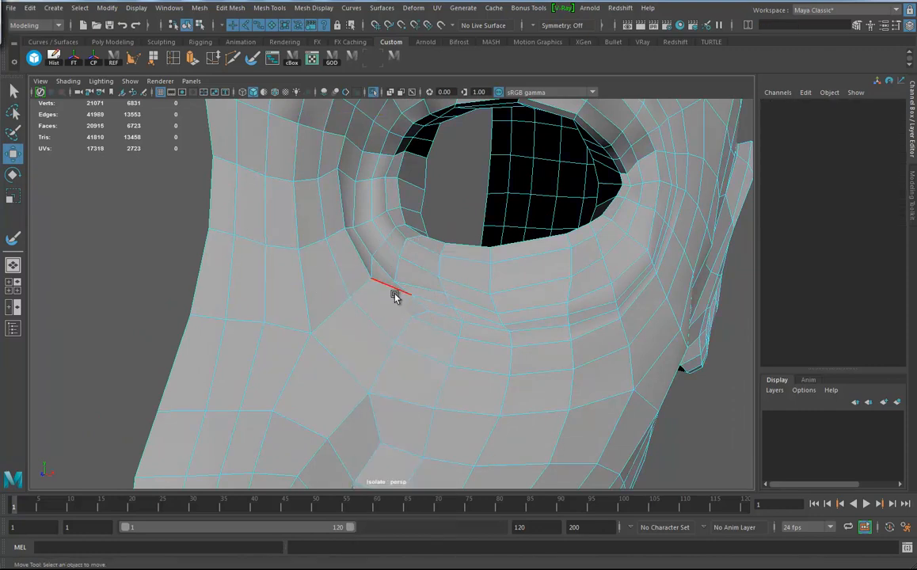
# Step: Cut a new edge row from below the inner eye corner across the side of the nose to the centre border
pyautogui.click(213, 57)
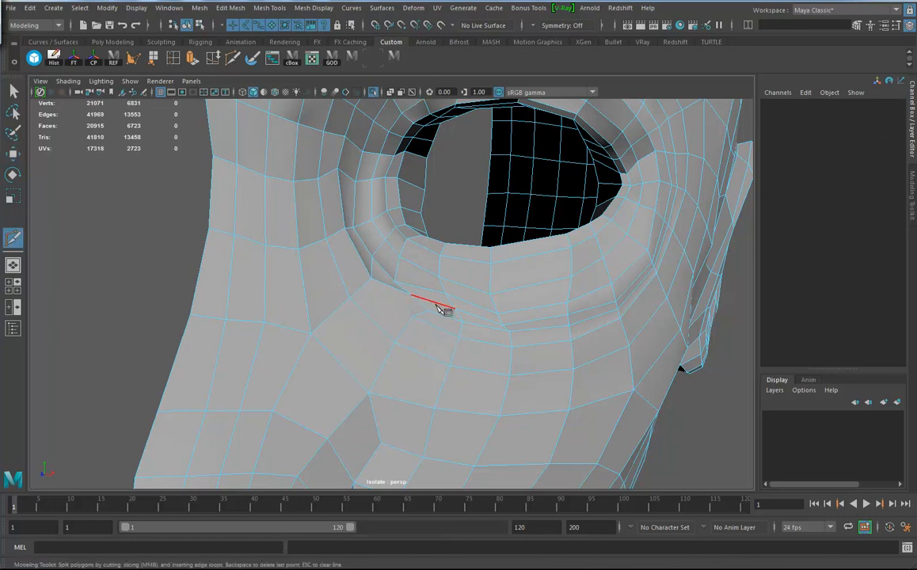
pyautogui.click(427, 311)
pyautogui.press('Return')
pyautogui.press('BackSpace')
pyautogui.click(350, 301)
pyautogui.click(206, 271)
pyautogui.press('Return')
# Step: Cut two edges meeting at a new corner vertex on the upper cheek, just below the end of the nose row
pyautogui.click(434, 407)
pyautogui.keyDown('alt'); pyautogui.moveTo(434, 406); pyautogui.dragTo(409, 338, button='middle'); pyautogui.keyUp('alt')
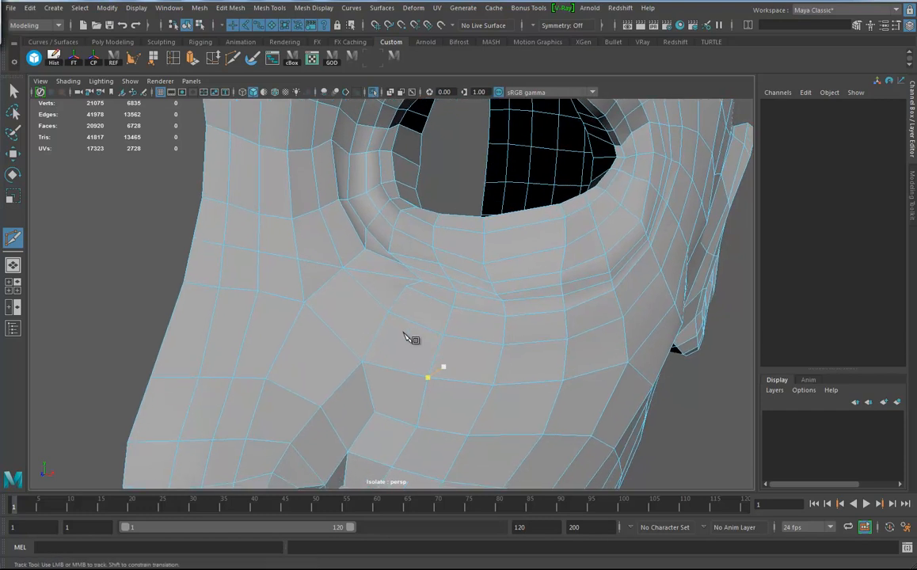
pyautogui.click(343, 301)
pyautogui.press('Return')
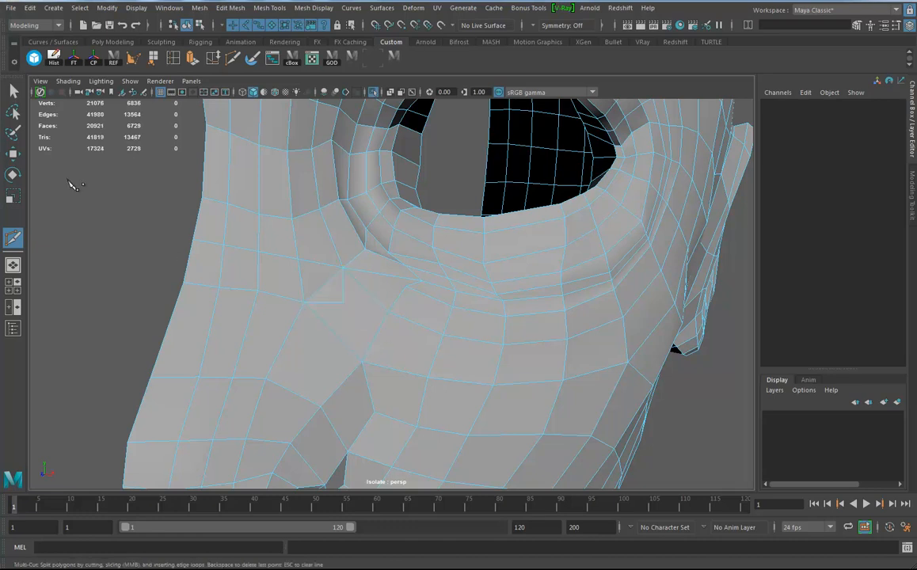
# Step: Delete the two diagonal edges on either side of the new corner vertex on the upper cheek
pyautogui.press('w')
pyautogui.click(316, 287)
pyautogui.press('Delete')
pyautogui.click(377, 301)
pyautogui.press('Delete')
# Step: Move the two upper cheek vertices below the inner eye corner slightly downward to even out their spacing
pyautogui.moveTo(414, 274); pyautogui.dragTo(364, 275, button='right')
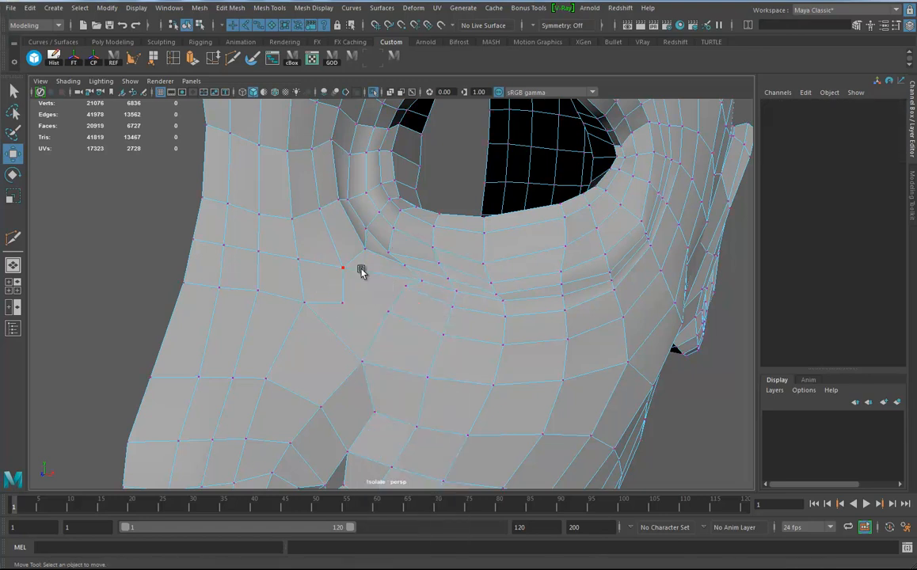
pyautogui.click(405, 289)
pyautogui.moveTo(405, 288); pyautogui.dragTo(389, 325)
pyautogui.click(387, 312)
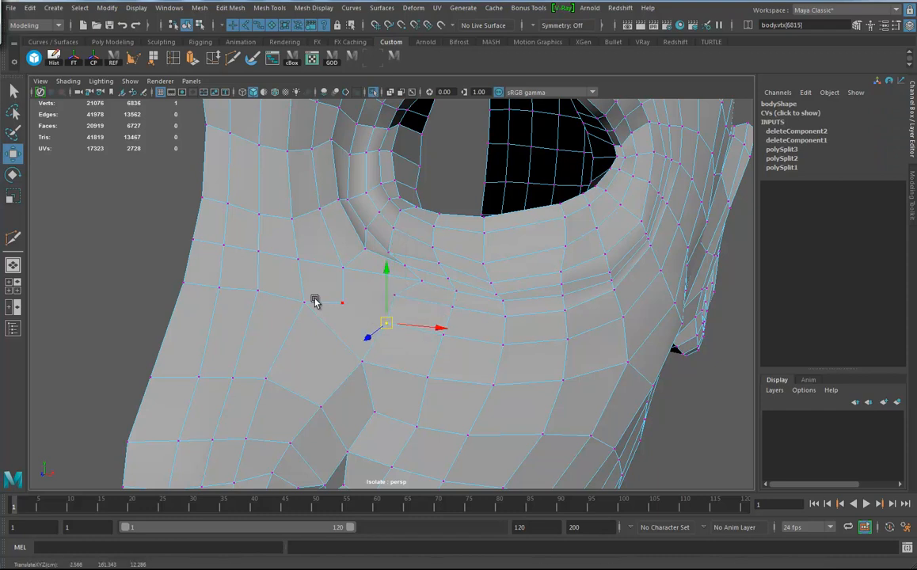
# Step: Cut an edge linking the new corner vertex to the adjacent cheek vertex and add an edge row across the nose side below it
pyautogui.click(232, 59)
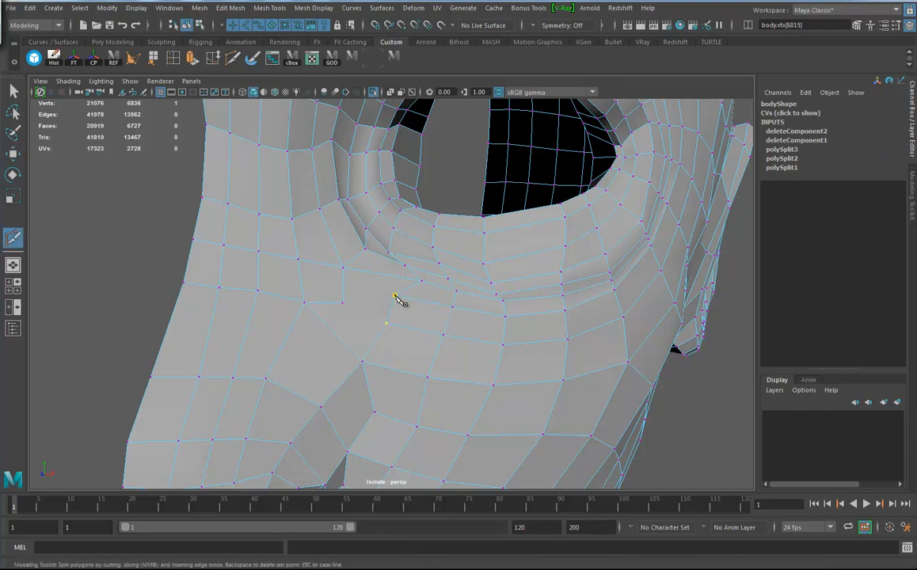
pyautogui.press('Return')
pyautogui.click(342, 303)
pyautogui.press('Escape')
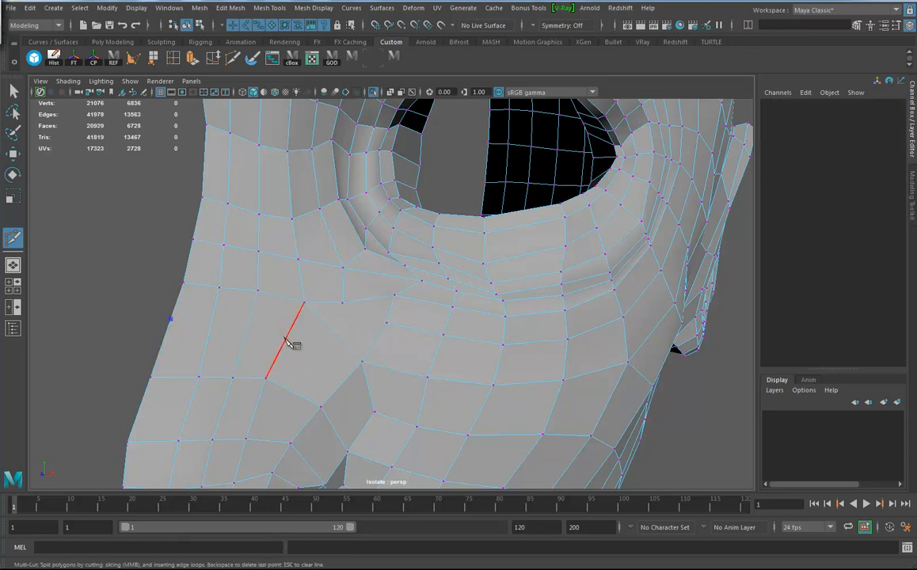
pyautogui.press('Return')
pyautogui.press('w')
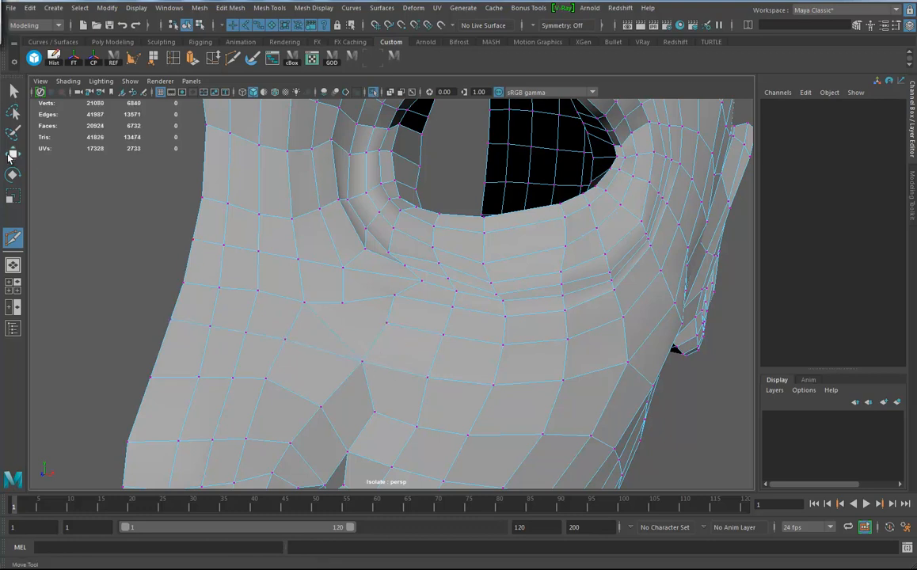
# Step: Delete the surplus diagonal edge between the nose side and the cheek, above the nostril wing
pyautogui.rightClick(299, 273)
pyautogui.click(302, 242)
pyautogui.click(323, 329)
pyautogui.press('Delete')
# Step: Cut another edge row across the side of the nose and connect its end to the adjacent upper cheek vertex
pyautogui.click(232, 58)
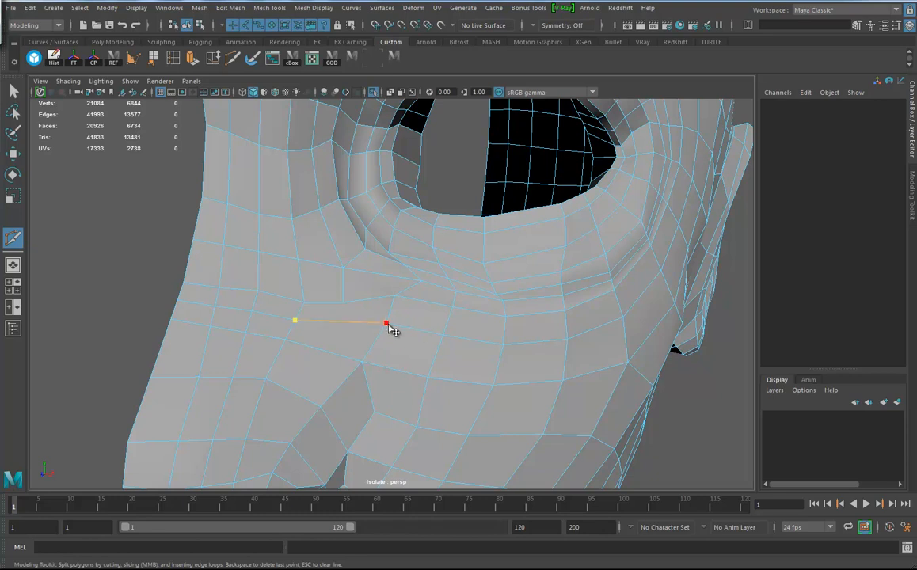
pyautogui.press('Return')
pyautogui.keyDown('alt'); pyautogui.moveTo(426, 374); pyautogui.dragTo(381, 338); pyautogui.keyUp('alt')
pyautogui.keyDown('alt'); pyautogui.moveTo(381, 338); pyautogui.dragTo(326, 328, button='right'); pyautogui.keyUp('alt')
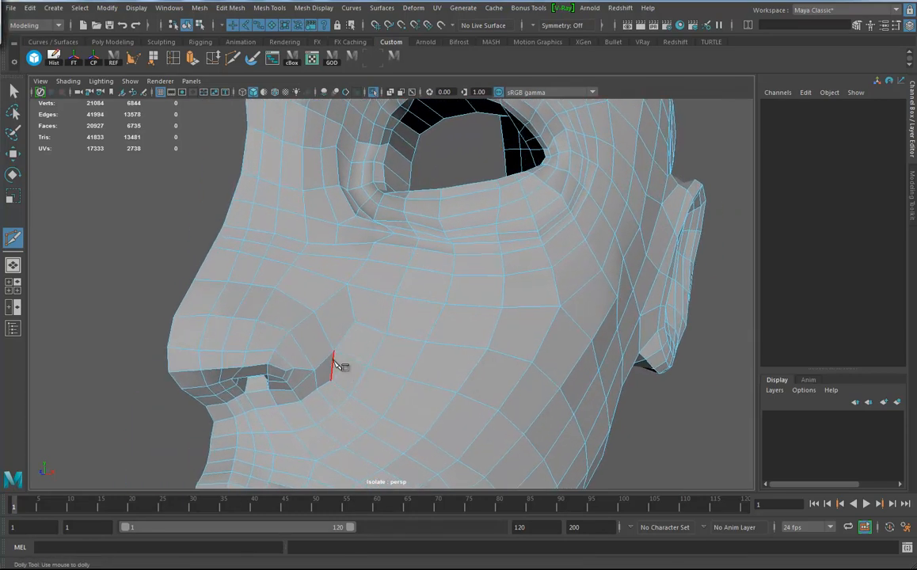
pyautogui.keyDown('alt'); pyautogui.moveTo(255, 328); pyautogui.dragTo(346, 273, button='middle'); pyautogui.keyUp('alt')
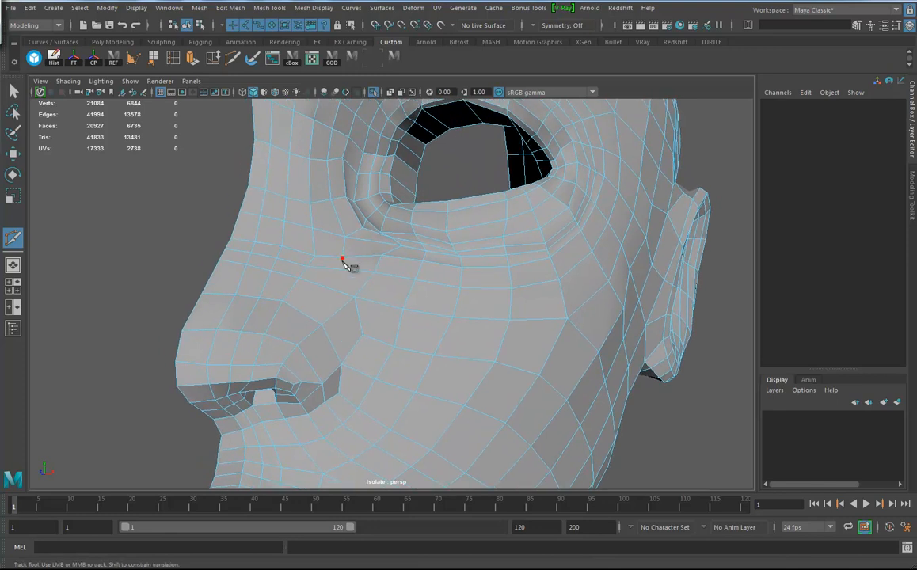
# Step: Cut an edge row from the upper cheek down the nose side to the nostril, and connect its upper end to the neighbouring cheek vertex
pyautogui.keyDown('alt'); pyautogui.moveTo(290, 382); pyautogui.dragTo(350, 333); pyautogui.keyUp('alt')
pyautogui.scroll(3, 315, 351)
pyautogui.keyDown('ctrl'); pyautogui.click(340, 336); pyautogui.keyUp('ctrl')
pyautogui.keyDown('alt'); pyautogui.moveTo(509, 395); pyautogui.dragTo(413, 342, button='right'); pyautogui.keyUp('alt')
pyautogui.keyDown('alt'); pyautogui.moveTo(408, 339); pyautogui.dragTo(404, 309, button='middle'); pyautogui.keyUp('alt')
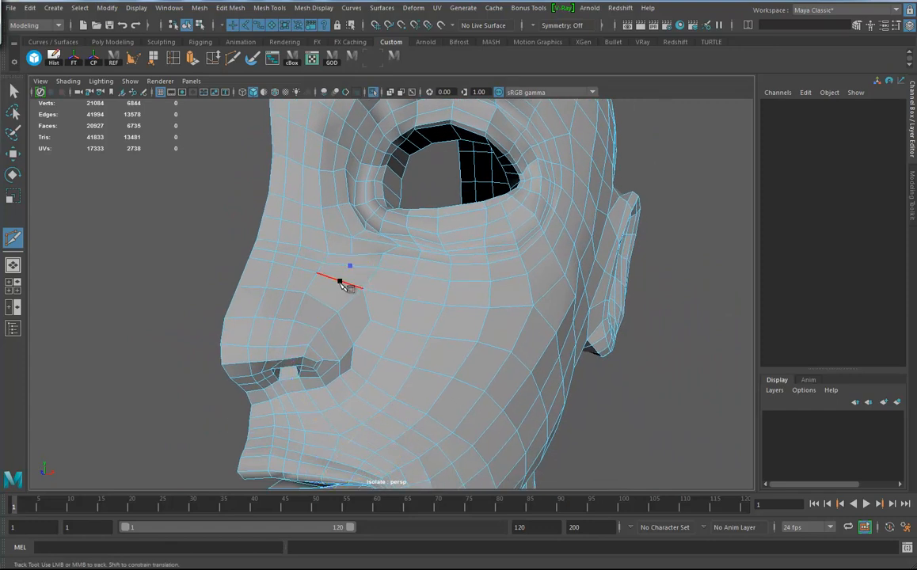
pyautogui.click(321, 303)
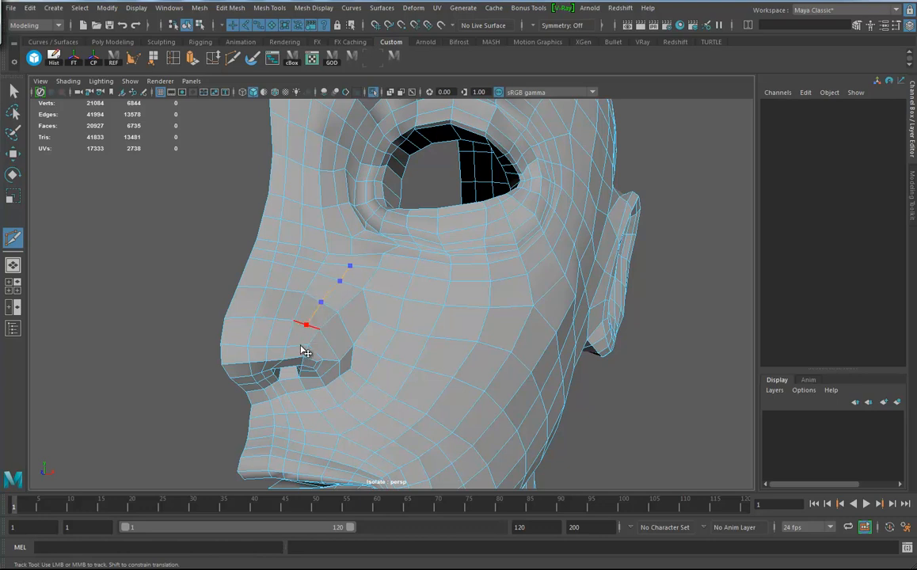
pyautogui.rightClick(366, 267)
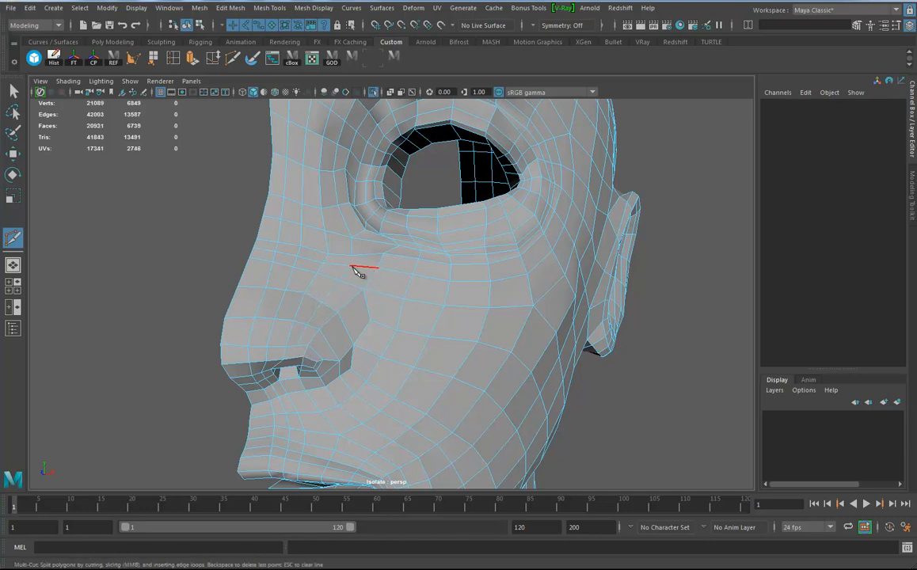
pyautogui.click(352, 269)
pyautogui.rightClick(362, 274)
# Step: Continue the new edge row through the nostril interior and connect it to the end vertex above the nostril wing
pyautogui.keyDown('alt'); pyautogui.moveTo(360, 363); pyautogui.dragTo(407, 320); pyautogui.keyUp('alt')
pyautogui.keyDown('alt'); pyautogui.moveTo(337, 311); pyautogui.dragTo(376, 303, button='right'); pyautogui.keyUp('alt')
pyautogui.keyDown('alt'); pyautogui.moveTo(379, 306); pyautogui.dragTo(334, 383); pyautogui.keyUp('alt')
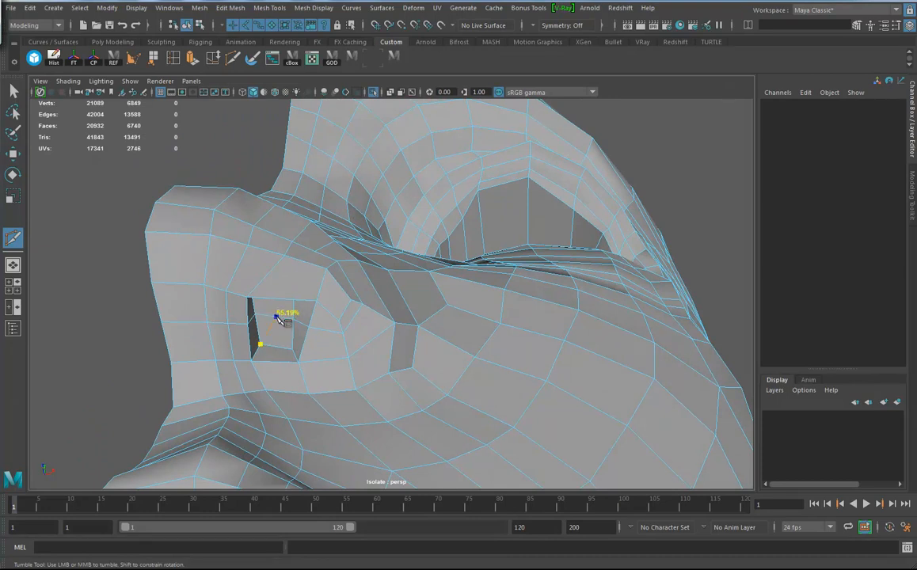
pyautogui.rightClick(305, 268)
pyautogui.click(304, 262)
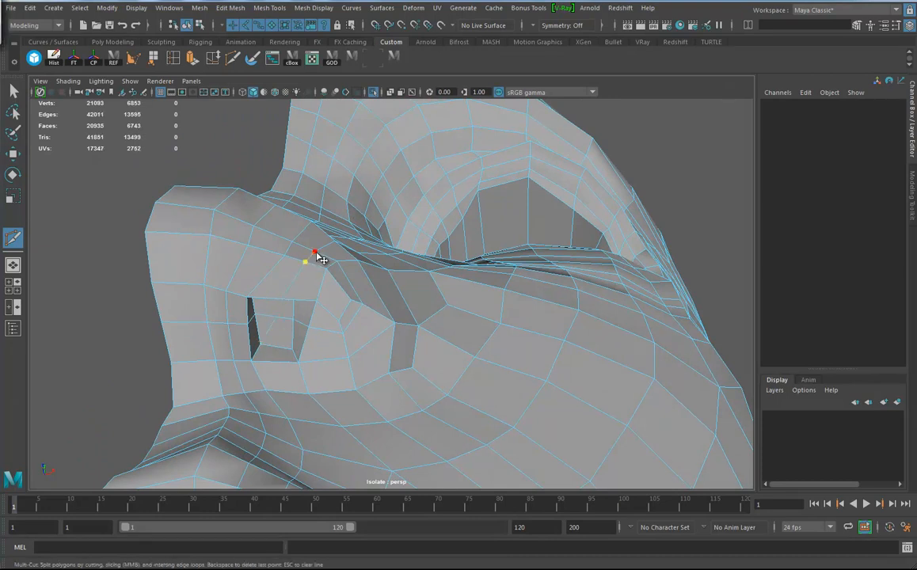
# Step: Join the loose cuts inside the nostril and add another edge row across the underside of the nose
pyautogui.keyDown('alt'); pyautogui.moveTo(331, 343); pyautogui.dragTo(342, 360); pyautogui.keyUp('alt')
pyautogui.keyDown('alt'); pyautogui.moveTo(342, 360); pyautogui.dragTo(362, 347, button='right'); pyautogui.keyUp('alt')
pyautogui.keyDown('alt'); pyautogui.moveTo(367, 352); pyautogui.dragTo(273, 313); pyautogui.keyUp('alt')
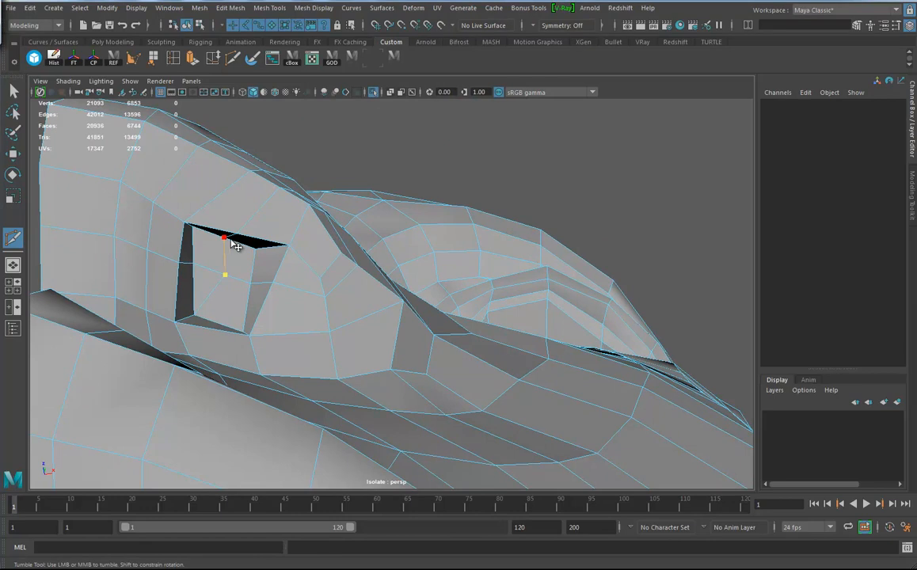
pyautogui.keyDown('alt'); pyautogui.moveTo(375, 331); pyautogui.dragTo(269, 327); pyautogui.keyUp('alt')
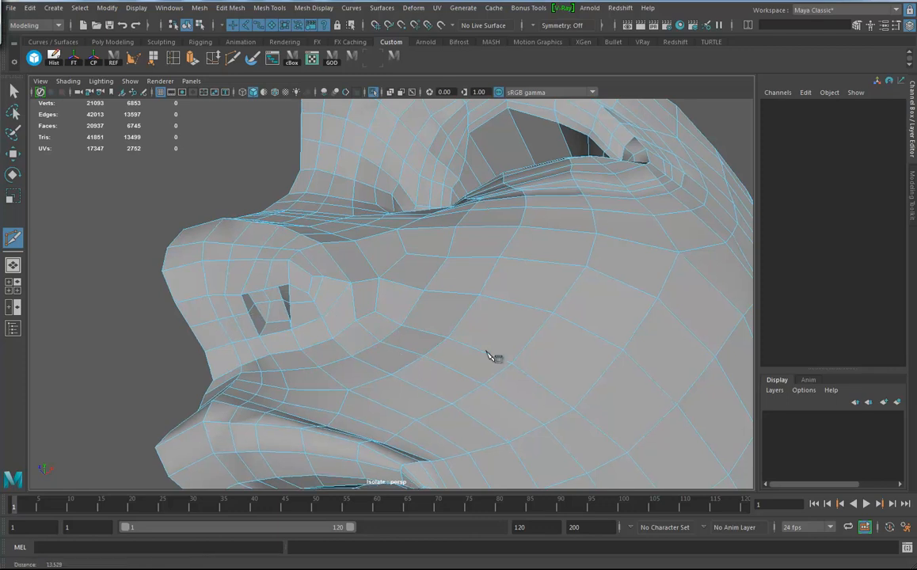
pyautogui.keyDown('alt'); pyautogui.moveTo(492, 356); pyautogui.dragTo(363, 364, button='right'); pyautogui.keyUp('alt')
pyautogui.keyDown('alt'); pyautogui.moveTo(363, 364); pyautogui.dragTo(368, 360); pyautogui.keyUp('alt')
pyautogui.keyDown('alt'); pyautogui.moveTo(368, 359); pyautogui.dragTo(418, 368, button='right'); pyautogui.keyUp('alt')
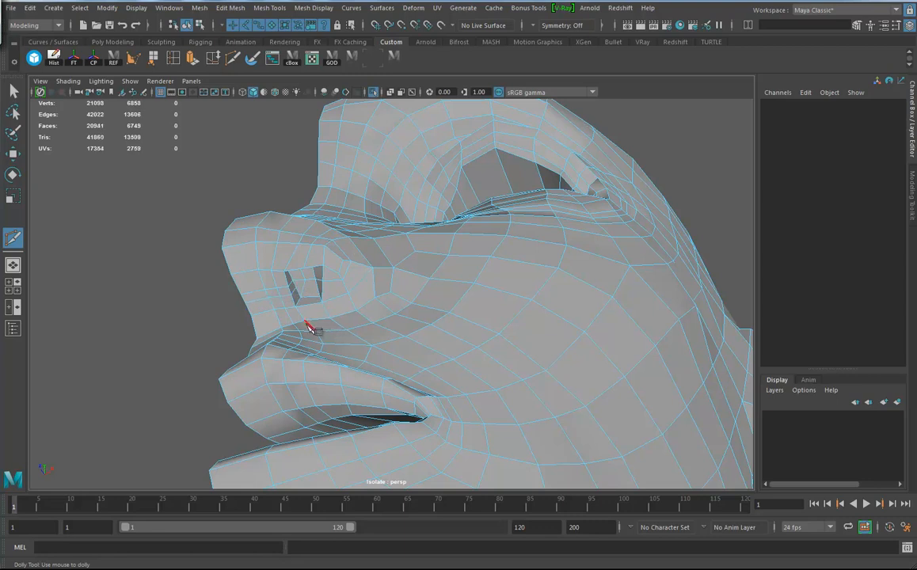
# Step: Return to object mode and delete the body mesh's construction history
pyautogui.click(13, 158)
pyautogui.keyDown('alt'); pyautogui.moveTo(307, 305); pyautogui.dragTo(405, 318, button='right'); pyautogui.keyUp('alt')
pyautogui.keyDown('alt'); pyautogui.moveTo(314, 295); pyautogui.dragTo(309, 277); pyautogui.keyUp('alt')
pyautogui.moveTo(288, 199); pyautogui.dragTo(321, 184, button='right')
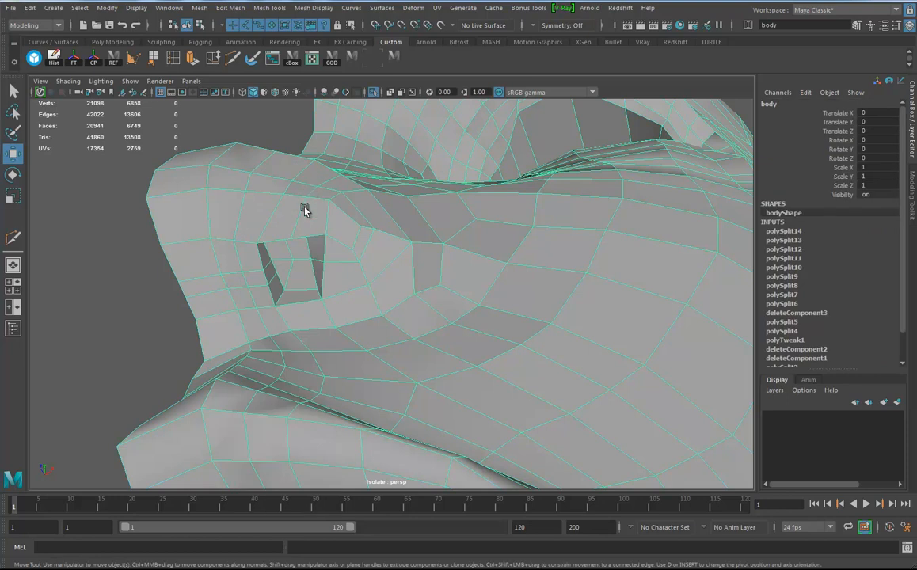
pyautogui.click(54, 57)
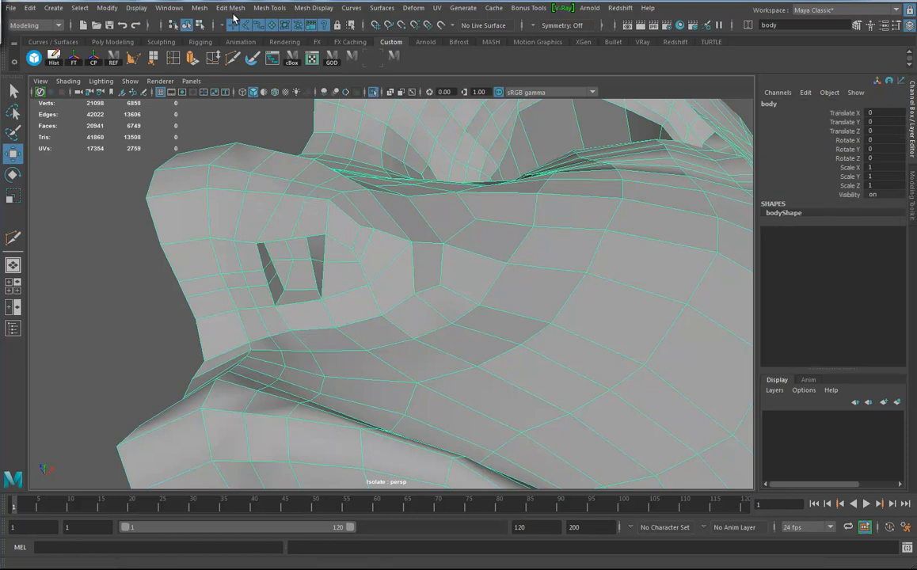
# Step: Relax the vertices around the nostril and the side of the nose with the Sculpt Geometry Tool
pyautogui.click(383, 9)
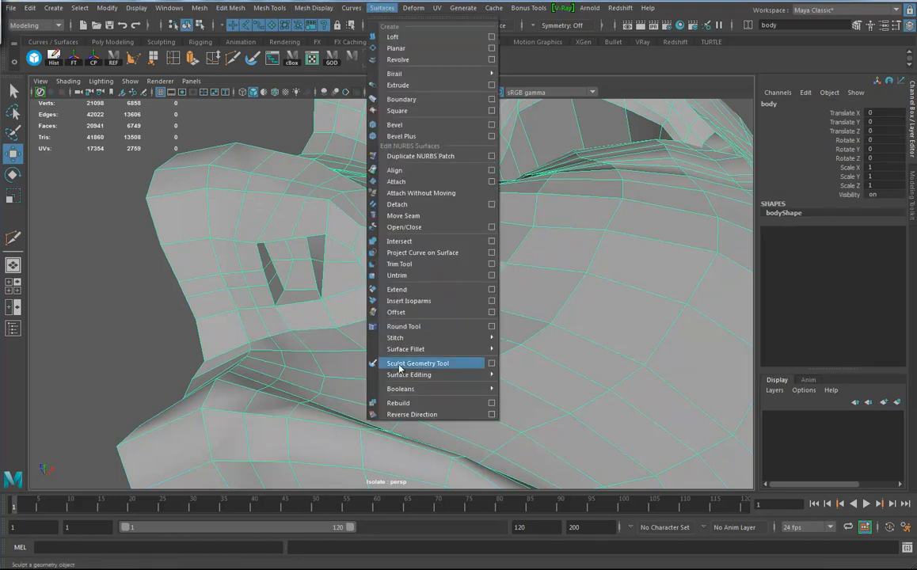
pyautogui.click(381, 328)
pyautogui.press('b')
pyautogui.moveTo(289, 282)
pyautogui.mouseDown()
pyautogui.moveTo(265, 284)
pyautogui.moveTo(250, 260)
pyautogui.moveTo(296, 246)
pyautogui.moveTo(335, 269)
pyautogui.moveTo(302, 219)
pyautogui.moveTo(297, 225)
pyautogui.mouseUp()
pyautogui.moveTo(388, 262)
pyautogui.keyDown('alt'); pyautogui.mouseDown()
pyautogui.moveTo(382, 341)
pyautogui.moveTo(328, 271)
pyautogui.mouseUp(); pyautogui.keyUp('alt')
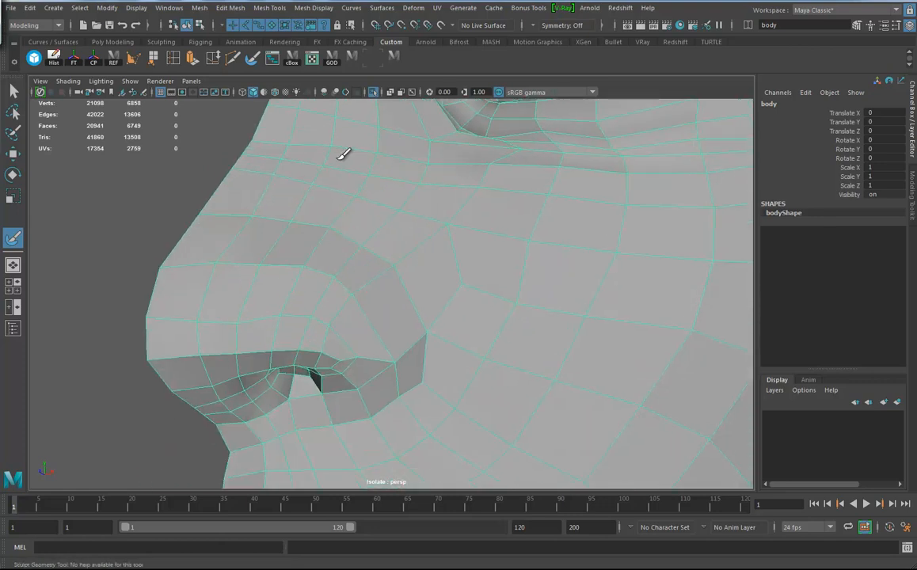
pyautogui.keyDown('alt'); pyautogui.moveTo(293, 155); pyautogui.dragTo(331, 261); pyautogui.keyUp('alt')
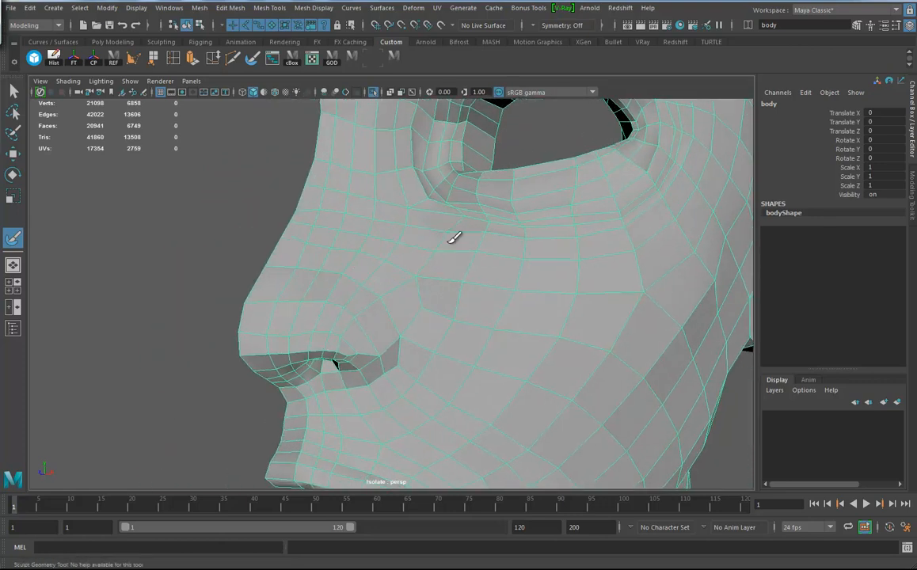
# Step: Relax the topology of the upper cheek and below the eye out to its outer corner with the same sculpt brush
pyautogui.keyDown('alt'); pyautogui.moveTo(464, 214); pyautogui.dragTo(468, 235); pyautogui.keyUp('alt')
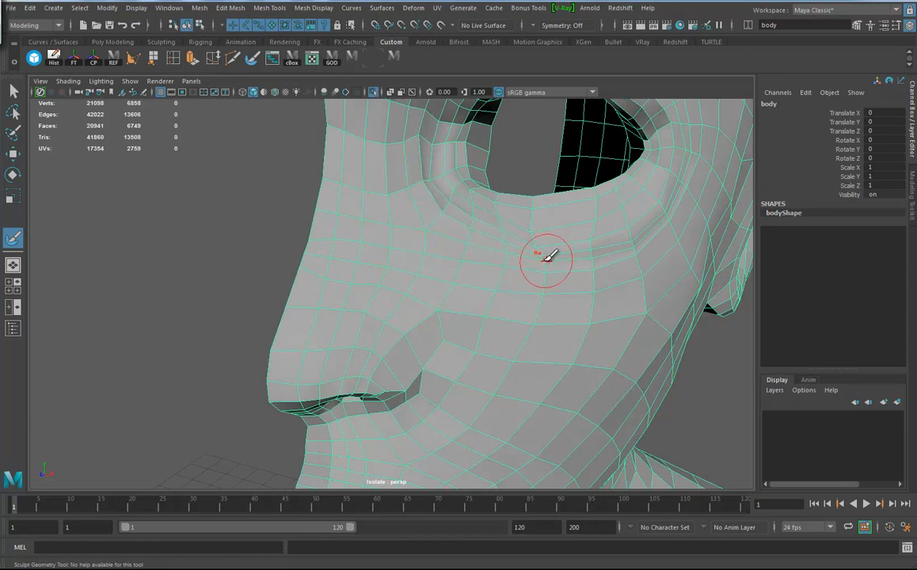
pyautogui.moveTo(613, 220)
pyautogui.keyDown('alt'); pyautogui.mouseDown()
pyautogui.moveTo(584, 263)
pyautogui.moveTo(503, 259)
pyautogui.mouseUp(); pyautogui.keyUp('alt')
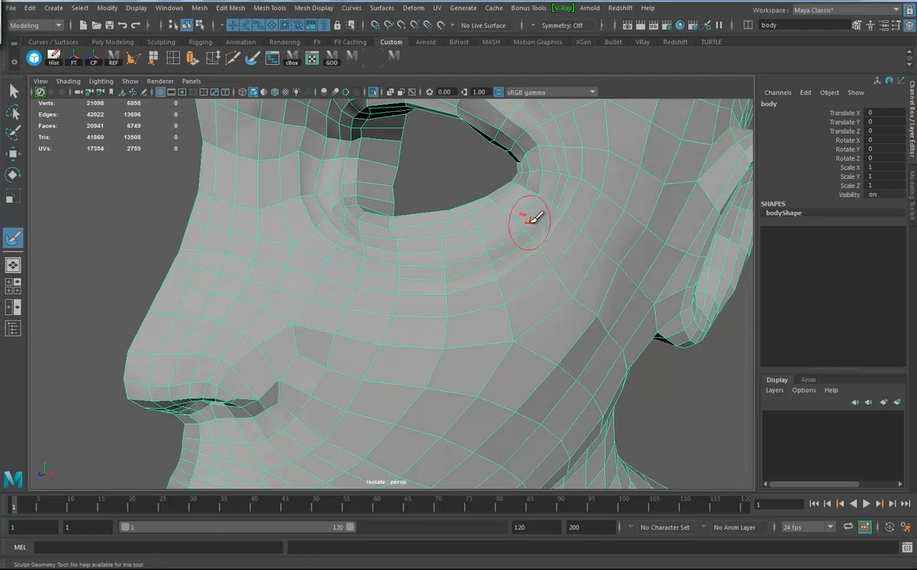
pyautogui.moveTo(561, 200)
pyautogui.keyDown('alt'); pyautogui.mouseDown()
pyautogui.moveTo(626, 219)
pyautogui.moveTo(555, 228)
pyautogui.mouseUp(); pyautogui.keyUp('alt')
pyautogui.moveTo(303, 134)
pyautogui.keyDown('alt'); pyautogui.mouseDown()
pyautogui.moveTo(338, 170)
pyautogui.moveTo(293, 245)
pyautogui.moveTo(288, 231)
pyautogui.moveTo(405, 327)
pyautogui.mouseUp(); pyautogui.keyUp('alt')
pyautogui.keyDown('alt'); pyautogui.moveTo(460, 308); pyautogui.dragTo(332, 309, button='right'); pyautogui.keyUp('alt')
pyautogui.keyDown('alt'); pyautogui.moveTo(332, 309); pyautogui.dragTo(242, 295); pyautogui.keyUp('alt')
pyautogui.keyDown('alt'); pyautogui.moveTo(241, 295); pyautogui.dragTo(212, 295, button='right'); pyautogui.keyUp('alt')
# Step: Apply Soften Edge to the whole body mesh in object mode and clear the selection
pyautogui.press('w')
pyautogui.moveTo(434, 148); pyautogui.dragTo(460, 141, button='right')
pyautogui.click(416, 229)
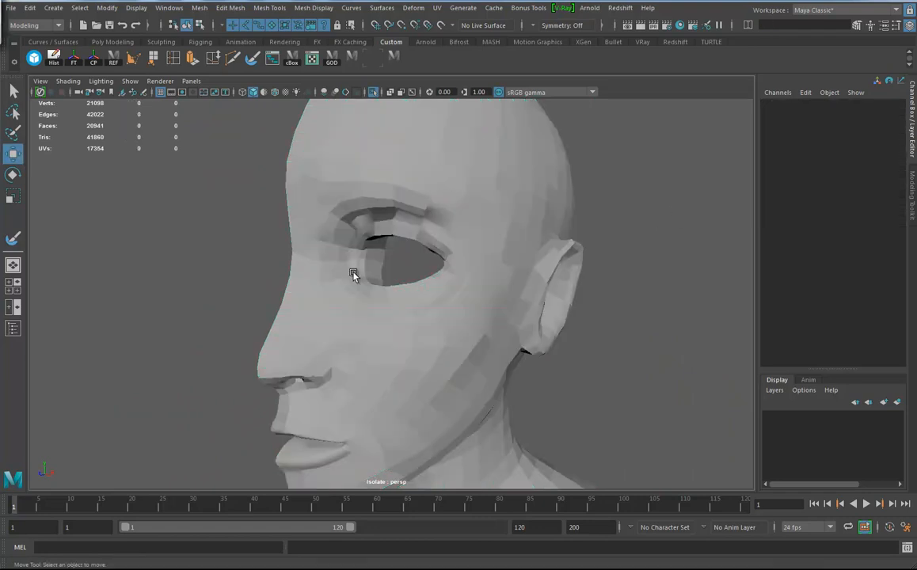
pyautogui.click(400, 194)
pyautogui.click(320, 10)
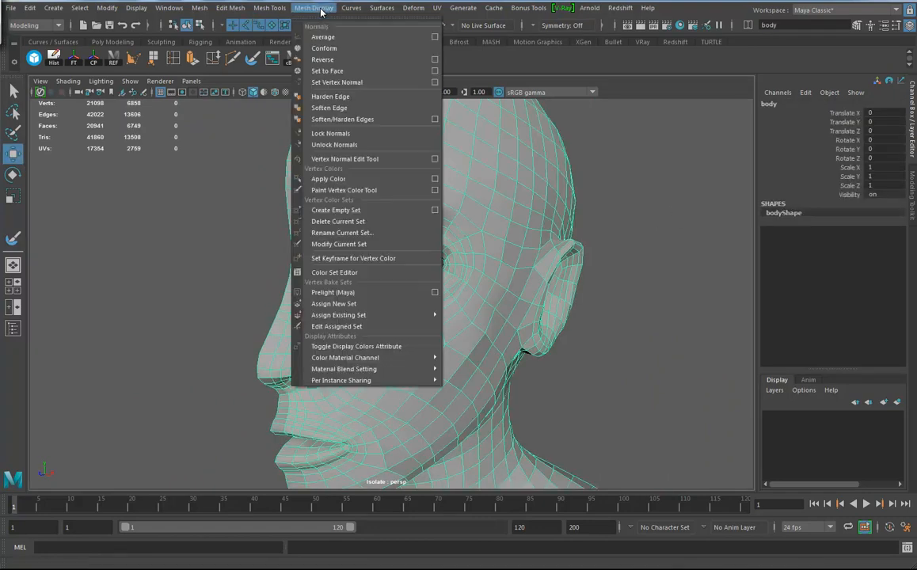
pyautogui.click(329, 108)
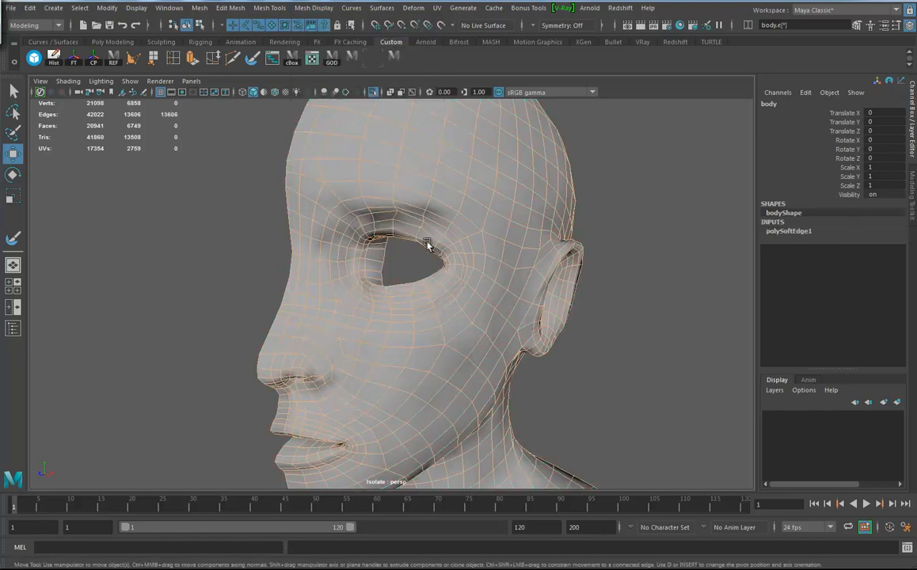
pyautogui.click(626, 339)
# Step: Open the polygon selection constraints for the body's faces and set the order to Nsided
pyautogui.click(478, 241)
pyautogui.keyDown('alt'); pyautogui.moveTo(487, 266); pyautogui.dragTo(377, 247); pyautogui.keyUp('alt')
pyautogui.scroll(3, 377, 248)
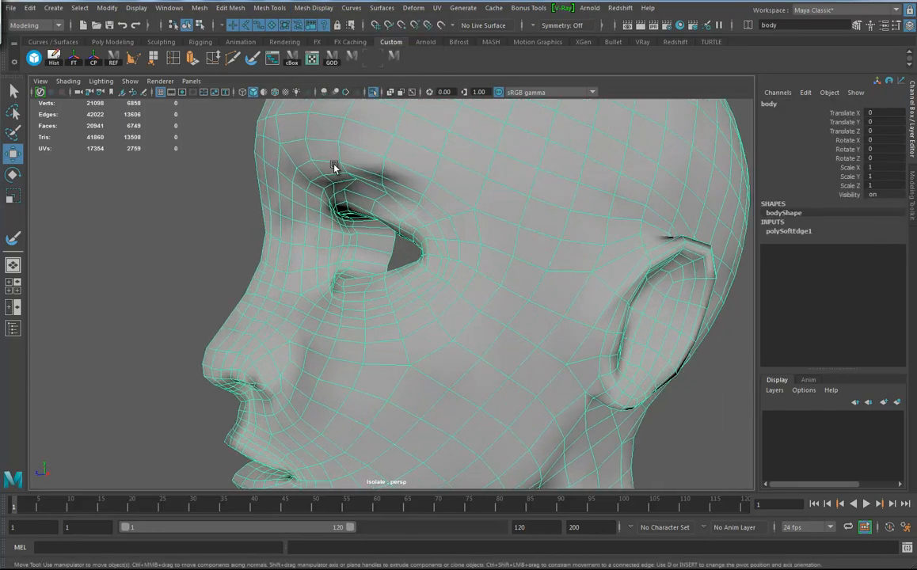
pyautogui.moveTo(414, 203)
pyautogui.keyDown('alt'); pyautogui.mouseDown()
pyautogui.moveTo(459, 182)
pyautogui.moveTo(358, 170)
pyautogui.moveTo(532, 266)
pyautogui.moveTo(700, 278)
pyautogui.moveTo(497, 270)
pyautogui.moveTo(553, 263)
pyautogui.moveTo(610, 272)
pyautogui.moveTo(587, 280)
pyautogui.moveTo(565, 272)
pyautogui.moveTo(584, 290)
pyautogui.moveTo(293, 311)
pyautogui.moveTo(363, 228)
pyautogui.moveTo(399, 229)
pyautogui.moveTo(371, 307)
pyautogui.moveTo(378, 262)
pyautogui.mouseUp(); pyautogui.keyUp('alt')
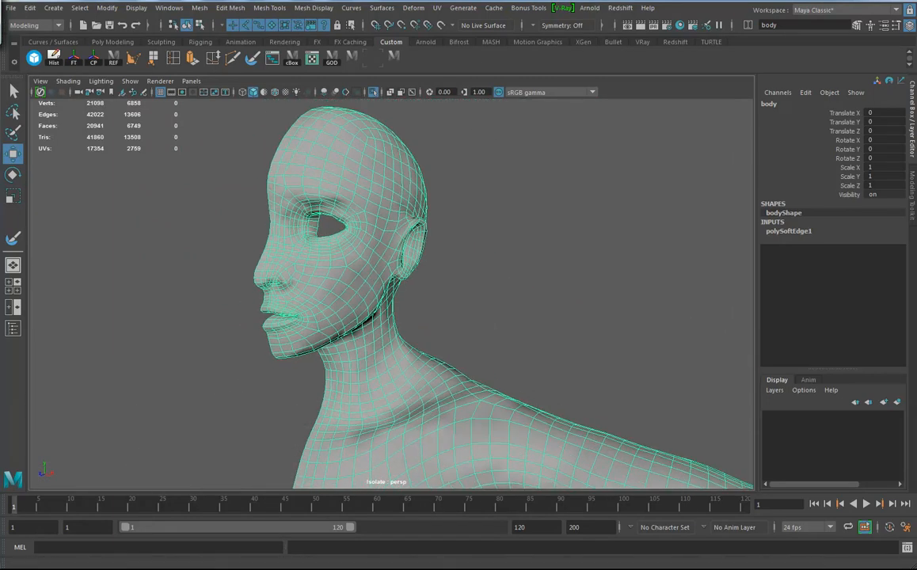
pyautogui.click(87, 10)
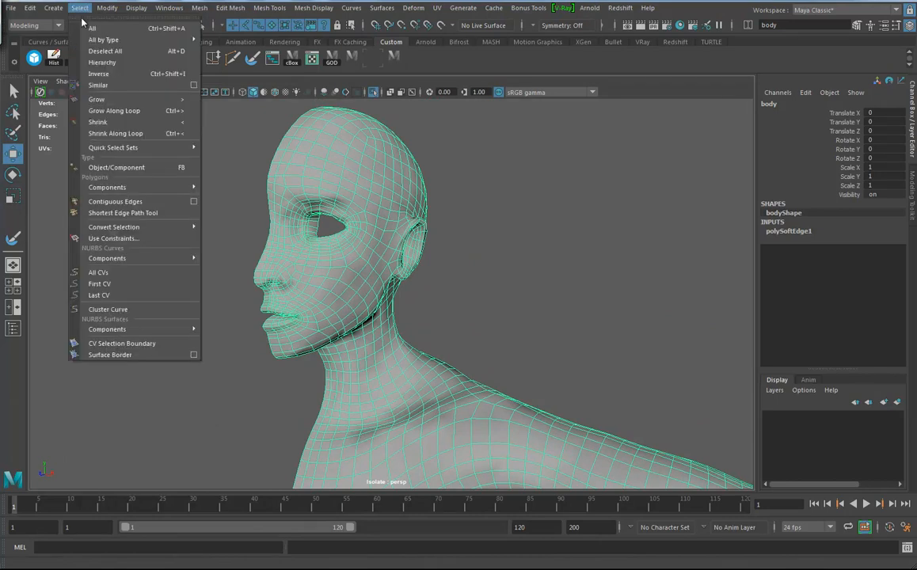
pyautogui.click(108, 238)
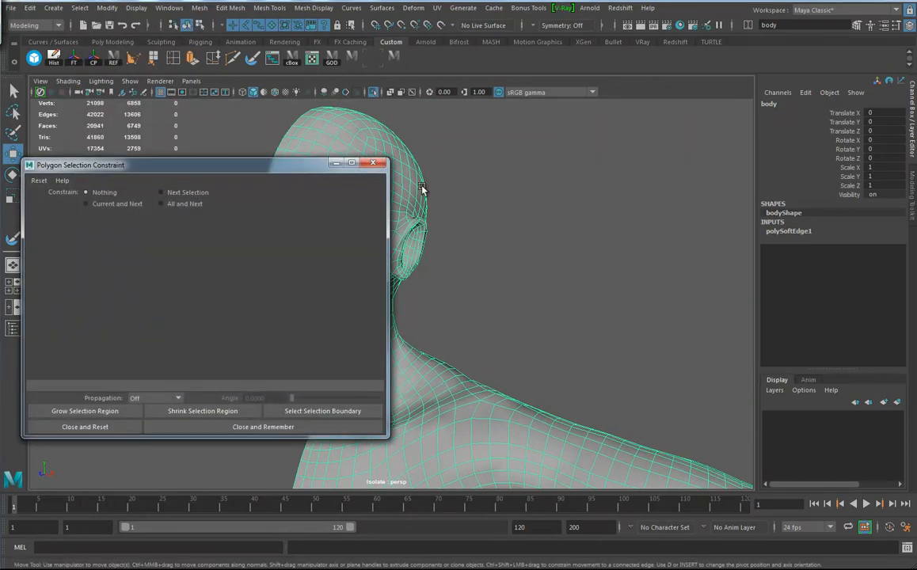
pyautogui.rightClick(417, 190)
pyautogui.click(417, 223)
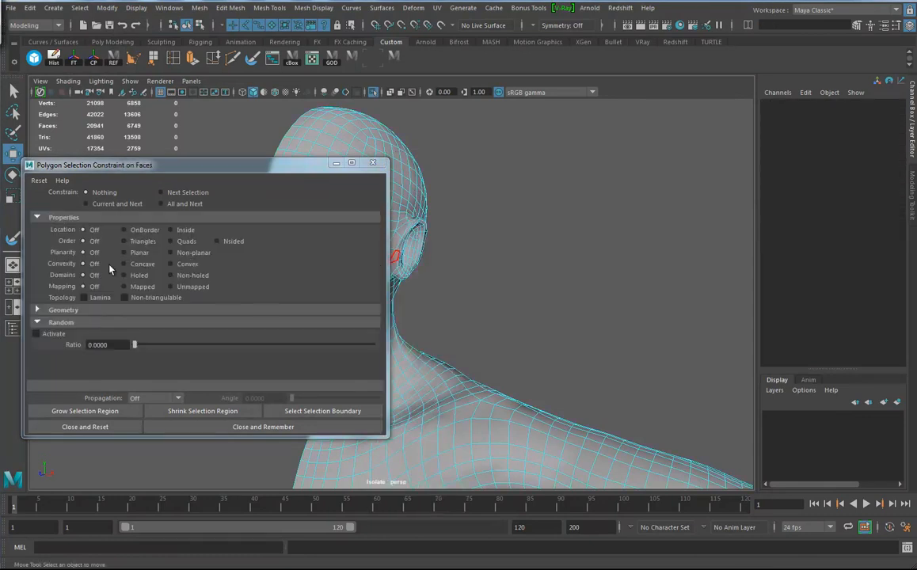
pyautogui.click(218, 242)
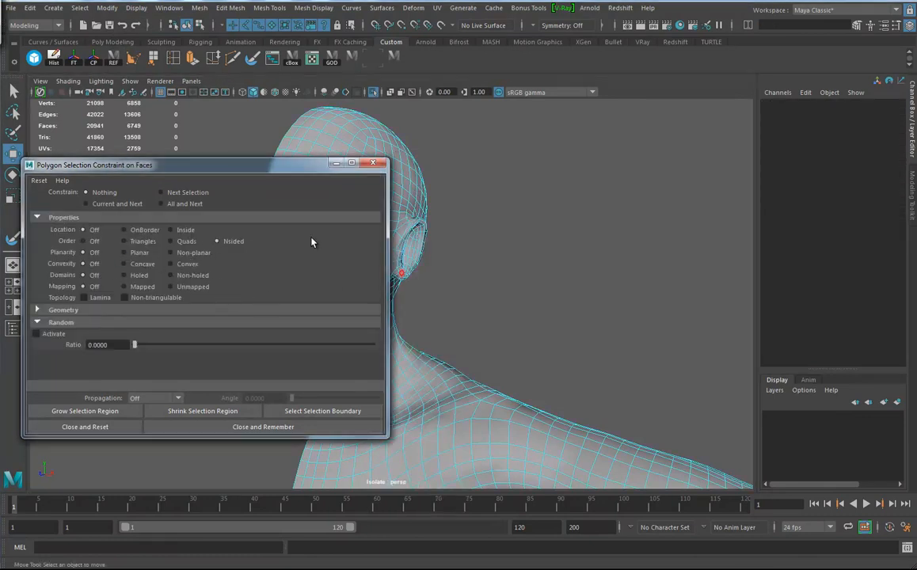
# Step: Select the n-sided faces on the body with the Current and Next constraint and frame the selection
pyautogui.keyDown('alt'); pyautogui.moveTo(499, 274); pyautogui.dragTo(404, 266, button='right'); pyautogui.keyUp('alt')
pyautogui.keyDown('alt'); pyautogui.moveTo(452, 265); pyautogui.dragTo(614, 248, button='middle'); pyautogui.keyUp('alt')
pyautogui.moveTo(612, 354); pyautogui.dragTo(612, 354)
pyautogui.keyDown('alt'); pyautogui.moveTo(612, 354); pyautogui.dragTo(521, 291); pyautogui.keyUp('alt')
pyautogui.press('f')
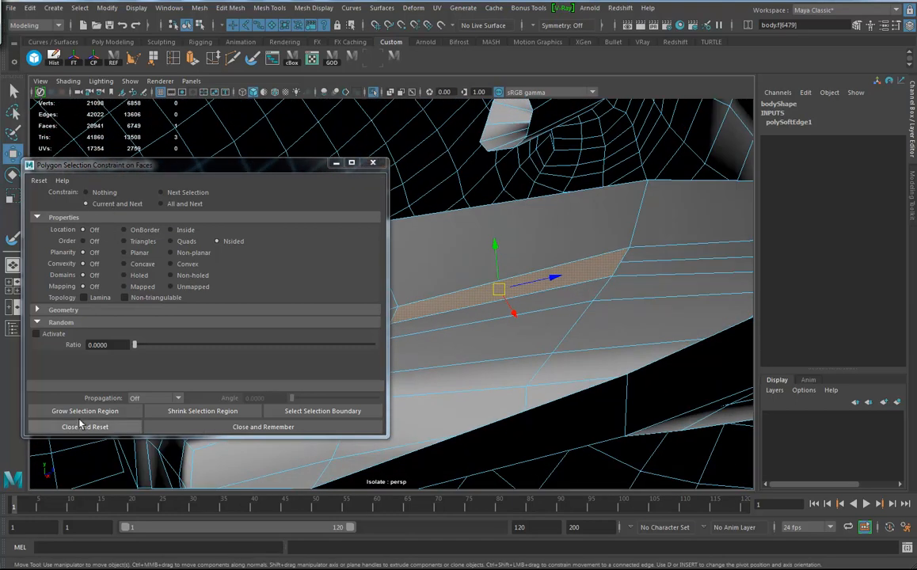
# Step: Check the head and upper body for triangular faces using the Triangles constraint, and close and reset the constraints
pyautogui.click(124, 242)
pyautogui.scroll(-12, 540, 319)
pyautogui.keyDown('alt'); pyautogui.moveTo(540, 317); pyautogui.dragTo(625, 298, button='middle'); pyautogui.keyUp('alt')
pyautogui.moveTo(427, 117); pyautogui.dragTo(579, 341)
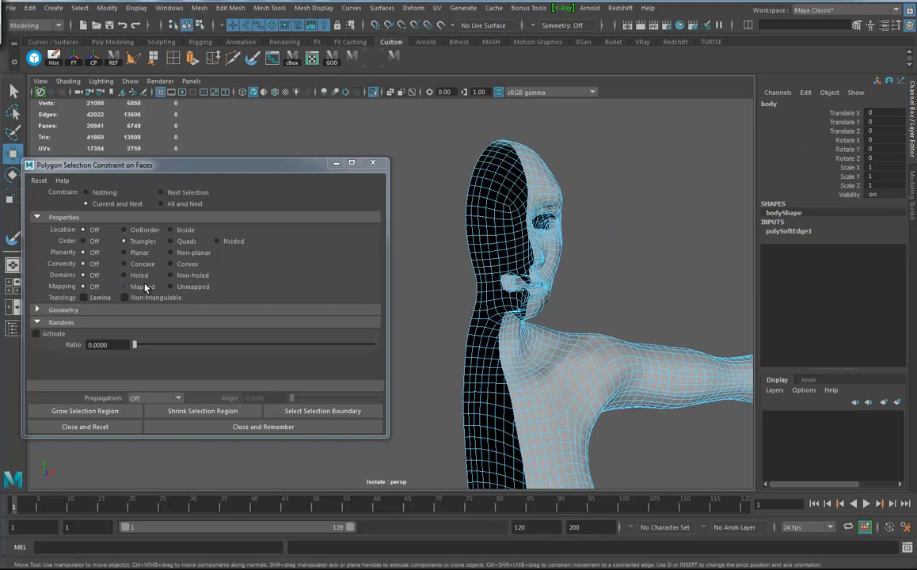
pyautogui.click(84, 435)
# Step: Split the n-sided face inside the mouth by cutting an edge along its length between two existing vertices
pyautogui.keyDown('alt'); pyautogui.moveTo(544, 362); pyautogui.dragTo(313, 374); pyautogui.keyUp('alt')
pyautogui.keyDown('alt'); pyautogui.moveTo(314, 375); pyautogui.dragTo(718, 424, button='right'); pyautogui.keyUp('alt')
pyautogui.keyDown('alt'); pyautogui.moveTo(718, 424); pyautogui.dragTo(436, 312); pyautogui.keyUp('alt')
pyautogui.keyDown('alt'); pyautogui.moveTo(437, 311); pyautogui.dragTo(547, 358, button='right'); pyautogui.keyUp('alt')
pyautogui.click(536, 345)
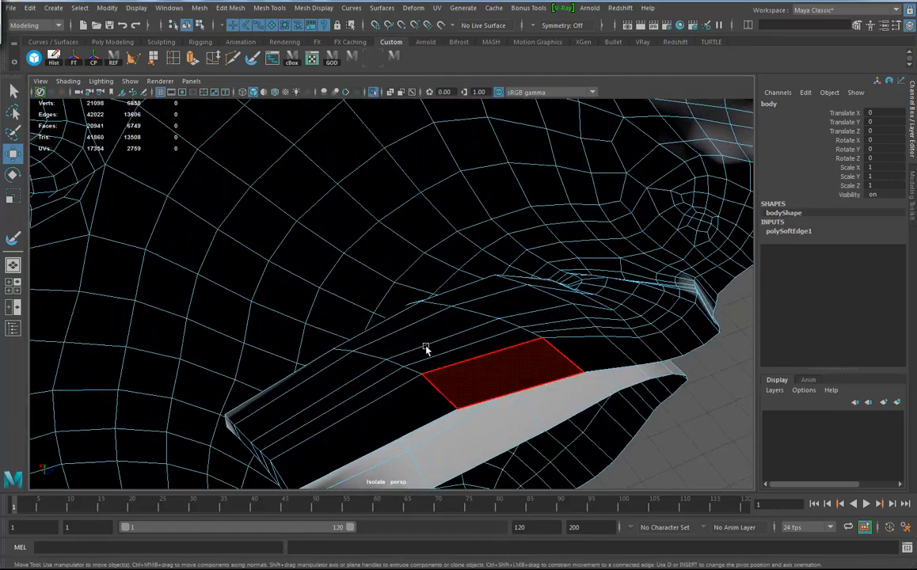
pyautogui.click(231, 58)
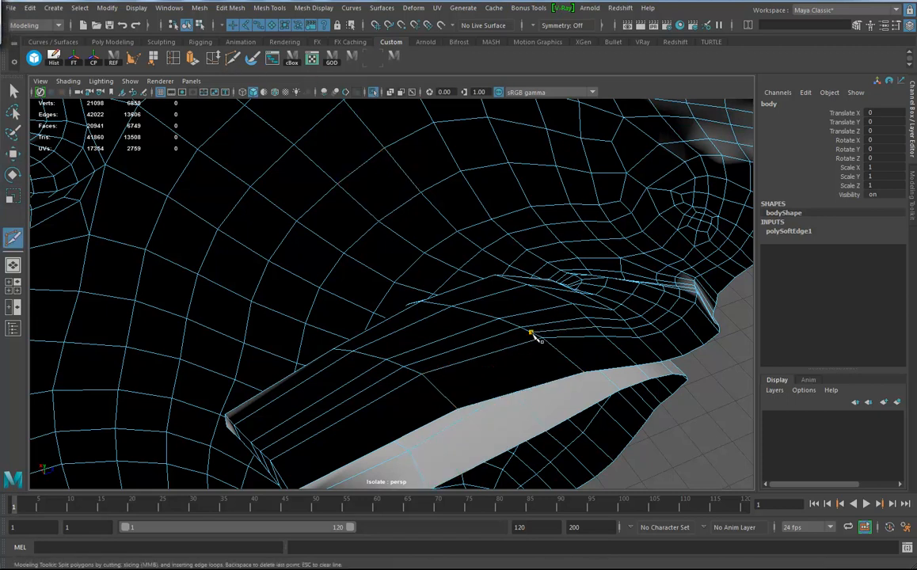
pyautogui.click(426, 381)
pyautogui.press('Return')
pyautogui.keyDown('alt'); pyautogui.moveTo(490, 385); pyautogui.dragTo(691, 356); pyautogui.keyUp('alt')
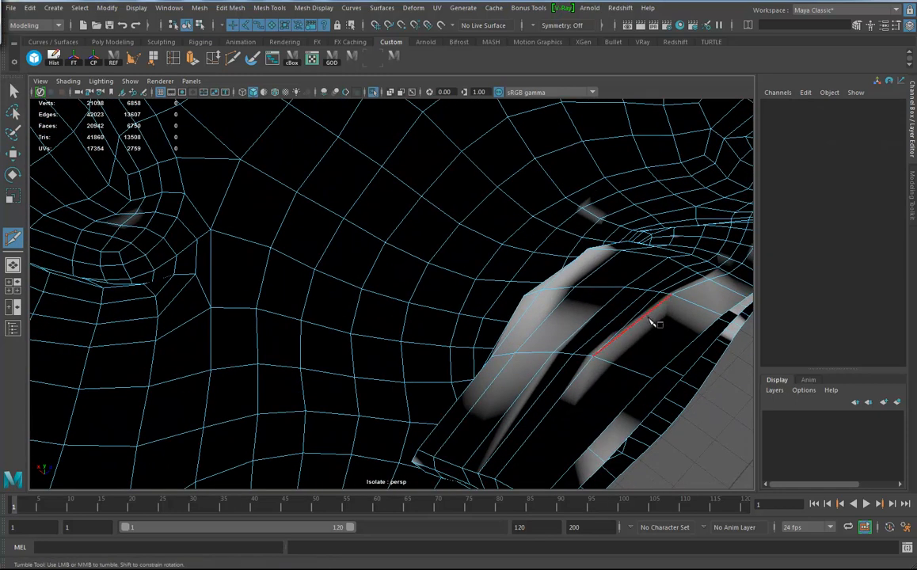
# Step: Select the body mesh in object mode and set its normals to face
pyautogui.scroll(-6, 683, 349)
pyautogui.keyDown('alt'); pyautogui.moveTo(683, 349); pyautogui.dragTo(93, 182); pyautogui.keyUp('alt')
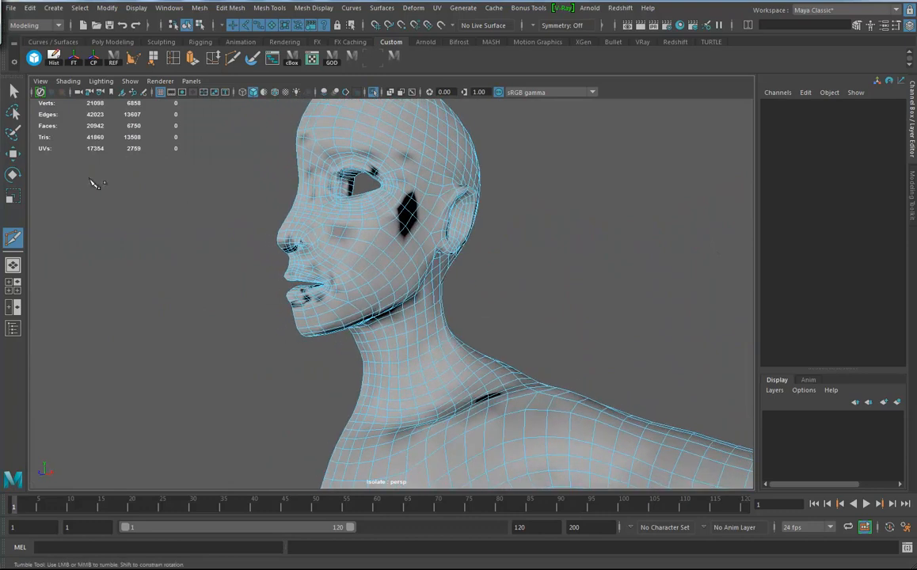
pyautogui.click(12, 155)
pyautogui.moveTo(420, 158); pyautogui.dragTo(446, 156, button='right')
pyautogui.keyDown('alt'); pyautogui.moveTo(555, 247); pyautogui.dragTo(445, 303); pyautogui.keyUp('alt')
pyautogui.click(317, 11)
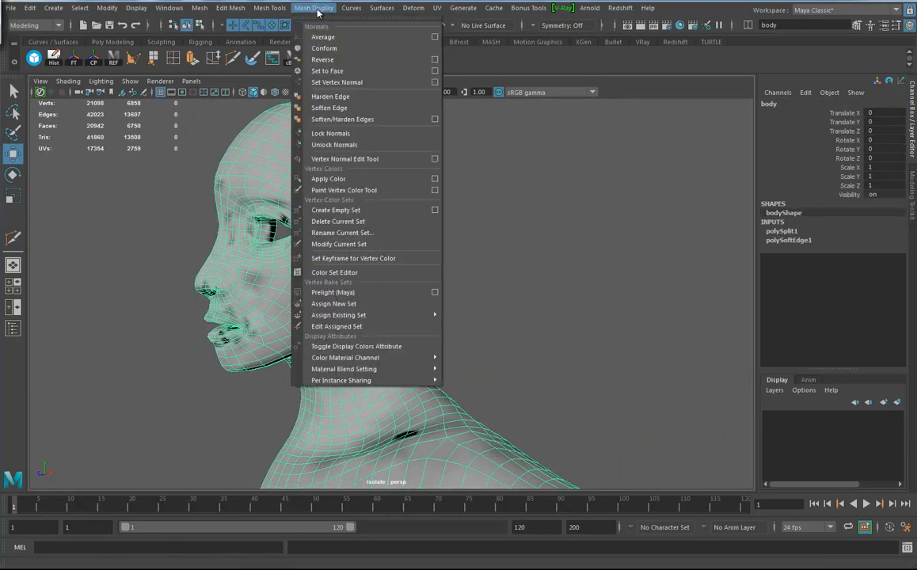
pyautogui.click(325, 70)
# Step: Soften the body mesh's edges again and deselect it
pyautogui.keyDown('alt'); pyautogui.moveTo(401, 291); pyautogui.dragTo(343, 252); pyautogui.keyUp('alt')
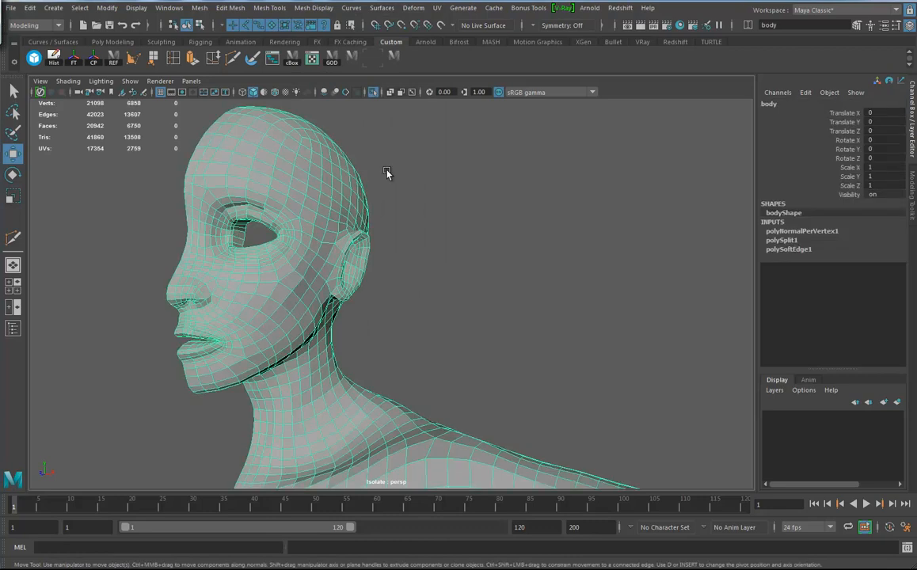
pyautogui.click(313, 8)
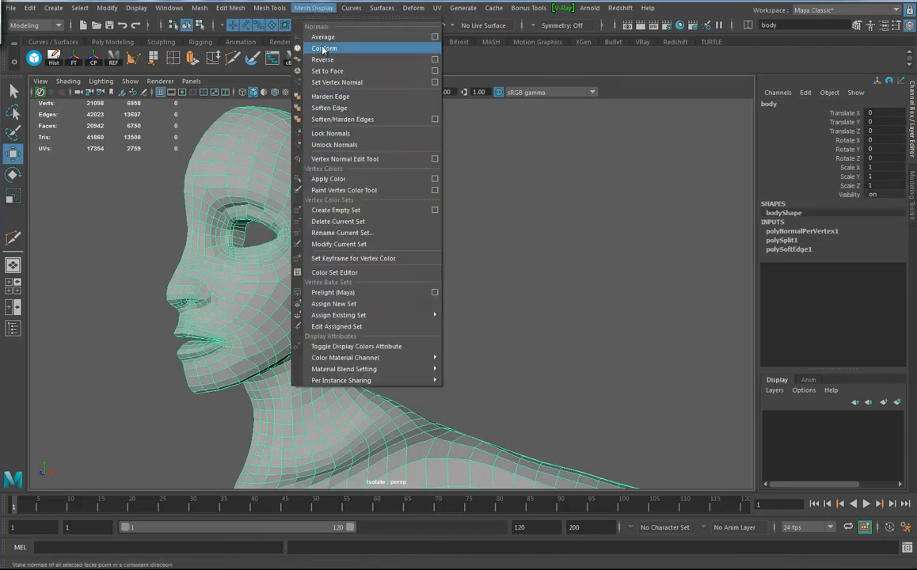
pyautogui.click(328, 108)
pyautogui.click(469, 272)
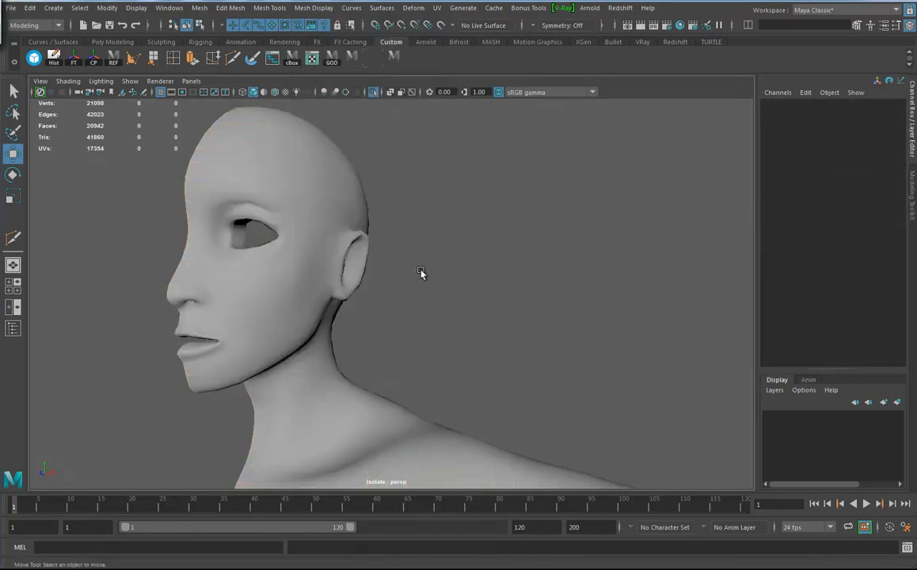
# Step: Select the halved body and delete the history left by the edge cut and normal changes
pyautogui.keyDown('alt'); pyautogui.moveTo(315, 298); pyautogui.dragTo(379, 303); pyautogui.keyUp('alt')
pyautogui.click(370, 220)
pyautogui.keyDown('alt'); pyautogui.moveTo(370, 219); pyautogui.dragTo(364, 187); pyautogui.keyUp('alt')
pyautogui.hotkey('alt', 'shift', 'd')
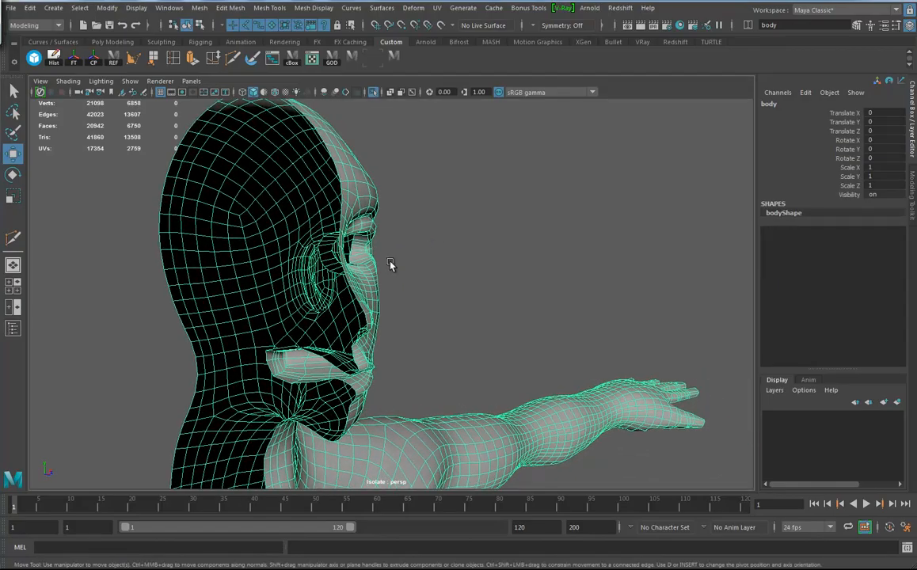
# Step: Insert two edge loops around the inner wall of the body mesh's eye socket
pyautogui.keyDown('alt'); pyautogui.moveTo(346, 231); pyautogui.dragTo(370, 282); pyautogui.keyUp('alt')
pyautogui.keyDown('alt'); pyautogui.moveTo(369, 282); pyautogui.dragTo(542, 333, button='right'); pyautogui.keyUp('alt')
pyautogui.keyDown('alt'); pyautogui.moveTo(542, 333); pyautogui.dragTo(392, 303); pyautogui.keyUp('alt')
pyautogui.keyDown('alt'); pyautogui.moveTo(393, 304); pyautogui.dragTo(526, 317, button='right'); pyautogui.keyUp('alt')
pyautogui.keyDown('alt'); pyautogui.moveTo(525, 317); pyautogui.dragTo(370, 284); pyautogui.keyUp('alt')
pyautogui.moveTo(353, 274); pyautogui.dragTo(354, 288, button='right')
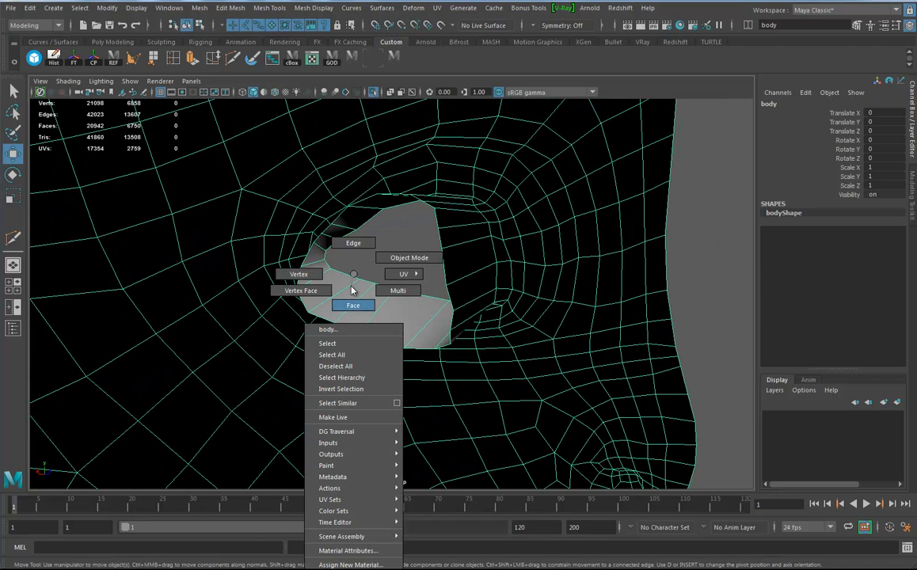
pyautogui.keyDown('alt'); pyautogui.moveTo(354, 275); pyautogui.dragTo(366, 199); pyautogui.keyUp('alt')
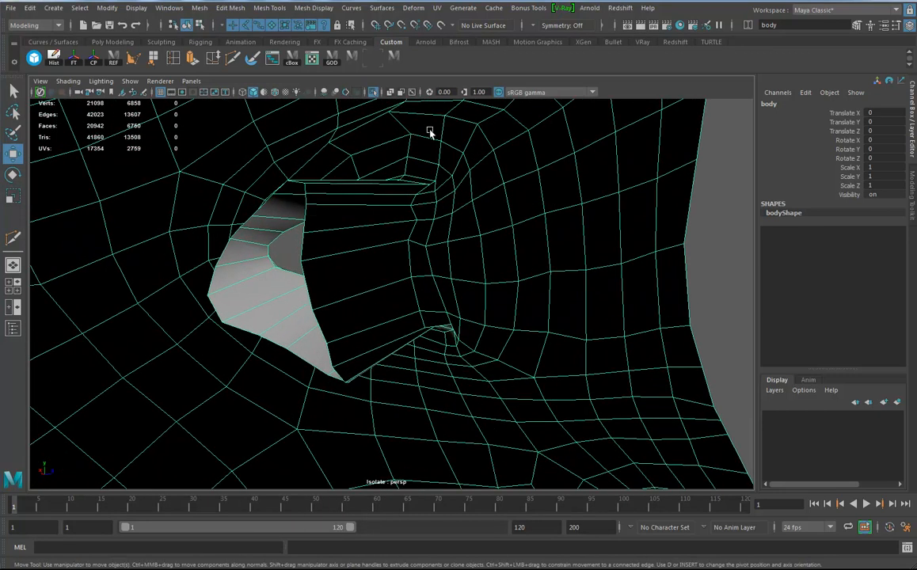
pyautogui.click(213, 57)
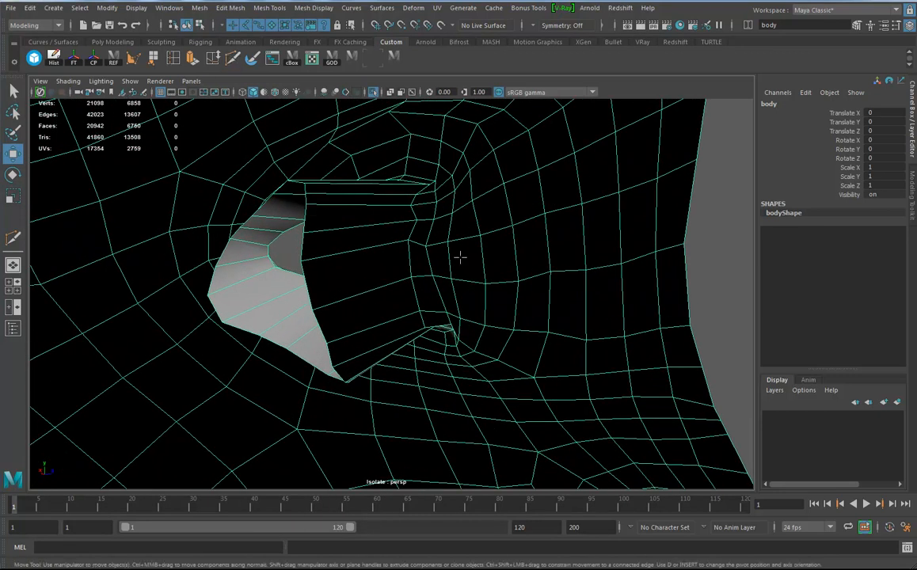
pyautogui.keyDown('ctrl'); pyautogui.click(392, 221); pyautogui.keyUp('ctrl')
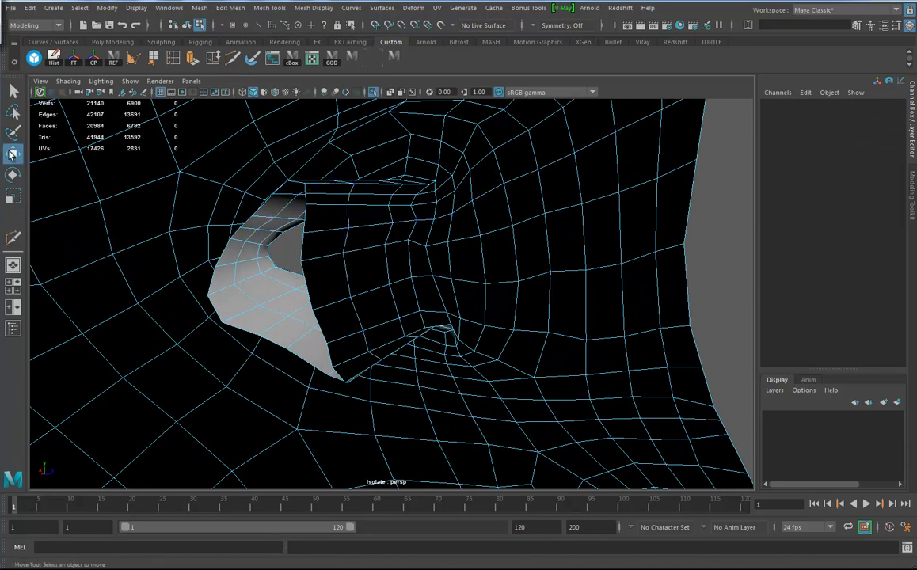
# Step: Try to fill the eye socket opening from a single selected face on its inner wall
pyautogui.click(214, 315)
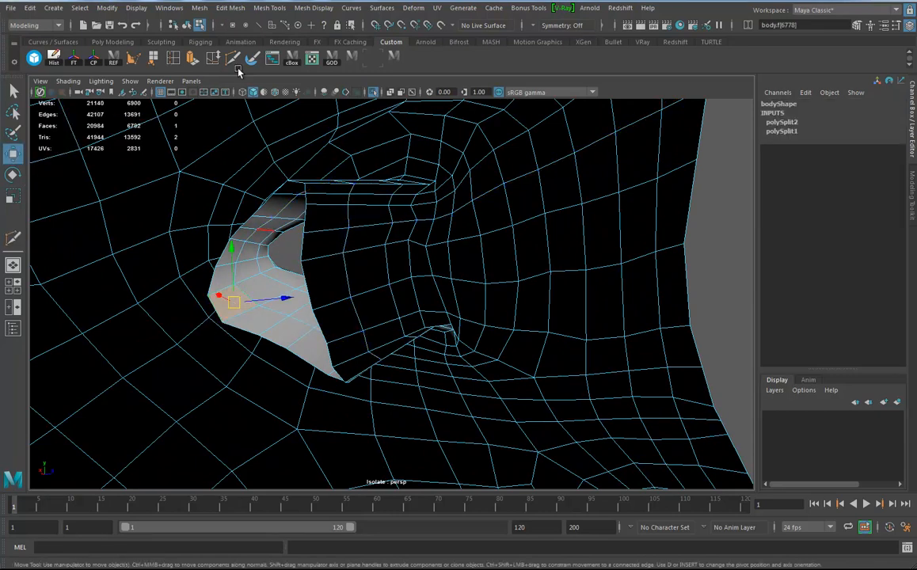
pyautogui.click(198, 7)
pyautogui.click(225, 91)
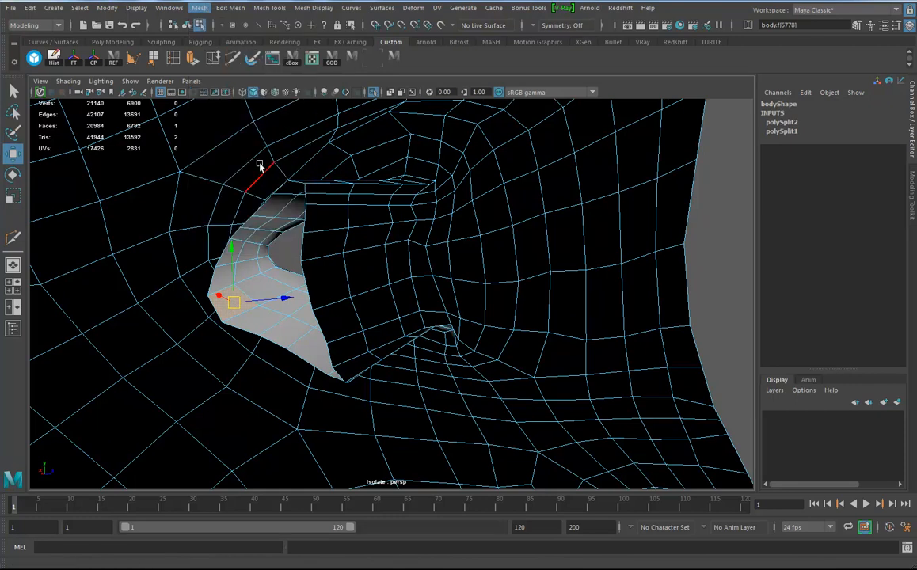
# Step: Select the border edge loop at the back of the eye socket and fill the hole
pyautogui.moveTo(303, 357)
pyautogui.keyDown('alt'); pyautogui.mouseDown()
pyautogui.moveTo(383, 333)
pyautogui.moveTo(304, 348)
pyautogui.moveTo(493, 372)
pyautogui.moveTo(459, 370)
pyautogui.mouseUp(); pyautogui.keyUp('alt')
pyautogui.keyDown('alt'); pyautogui.moveTo(458, 370); pyautogui.dragTo(471, 373, button='right'); pyautogui.keyUp('alt')
pyautogui.keyDown('alt'); pyautogui.moveTo(471, 372); pyautogui.dragTo(462, 333); pyautogui.keyUp('alt')
pyautogui.click(462, 333)
pyautogui.keyDown('alt'); pyautogui.moveTo(416, 364); pyautogui.dragTo(420, 319, button='right'); pyautogui.keyUp('alt')
pyautogui.keyDown('alt'); pyautogui.moveTo(420, 319); pyautogui.dragTo(404, 312, button='middle'); pyautogui.keyUp('alt')
pyautogui.click(522, 337)
pyautogui.click(412, 332)
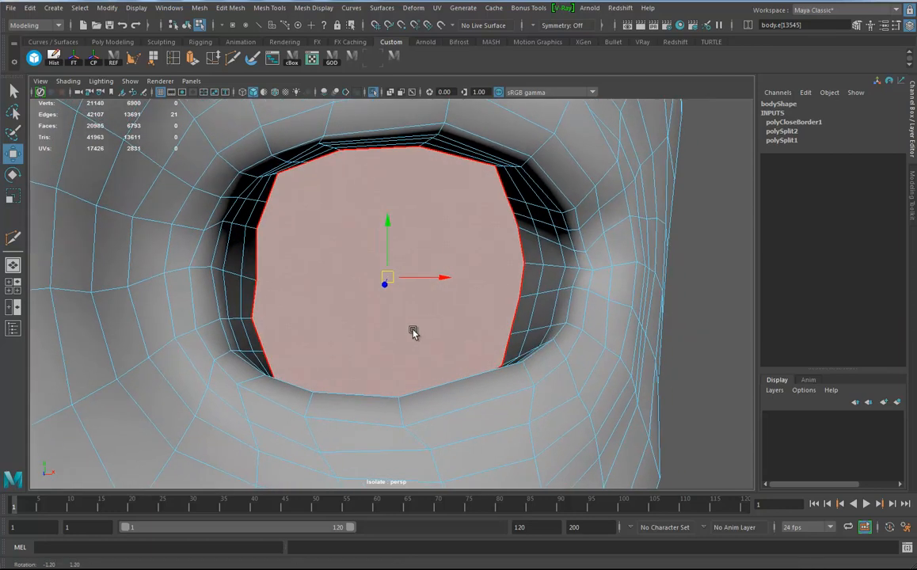
# Step: Cut a horizontal edge across the middle of the eye socket cap between two opposite border vertices
pyautogui.keyDown('alt'); pyautogui.moveTo(377, 319); pyautogui.dragTo(460, 333); pyautogui.keyUp('alt')
pyautogui.click(163, 137)
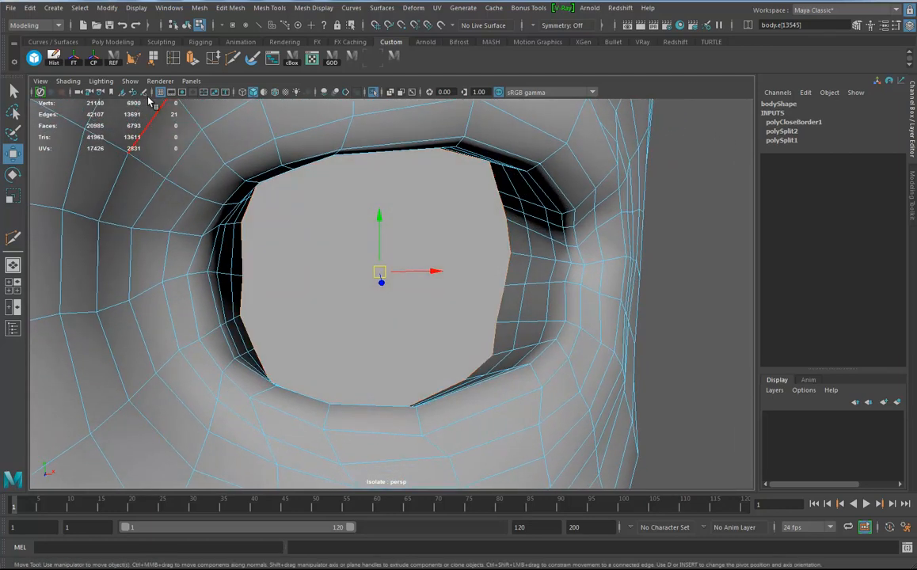
pyautogui.click(235, 61)
pyautogui.click(243, 277)
pyautogui.click(511, 255)
pyautogui.press('Return')
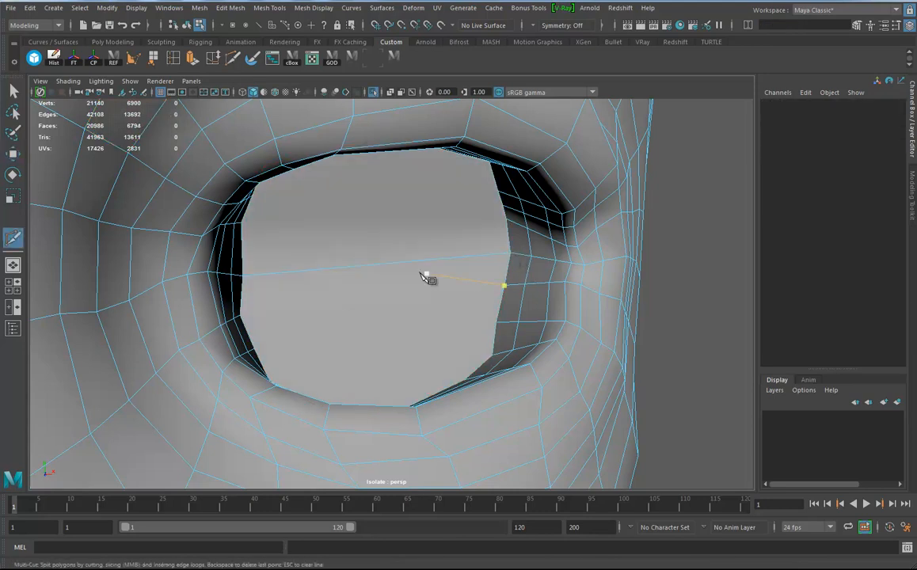
# Step: Cut two vertical edges down the eye socket cap between its upper and lower border vertices
pyautogui.keyDown('alt'); pyautogui.moveTo(471, 266); pyautogui.dragTo(414, 261); pyautogui.keyUp('alt')
pyautogui.click(338, 167)
pyautogui.keyDown('alt'); pyautogui.moveTo(341, 206); pyautogui.dragTo(348, 261); pyautogui.keyUp('alt')
pyautogui.press('Return')
pyautogui.click(392, 393)
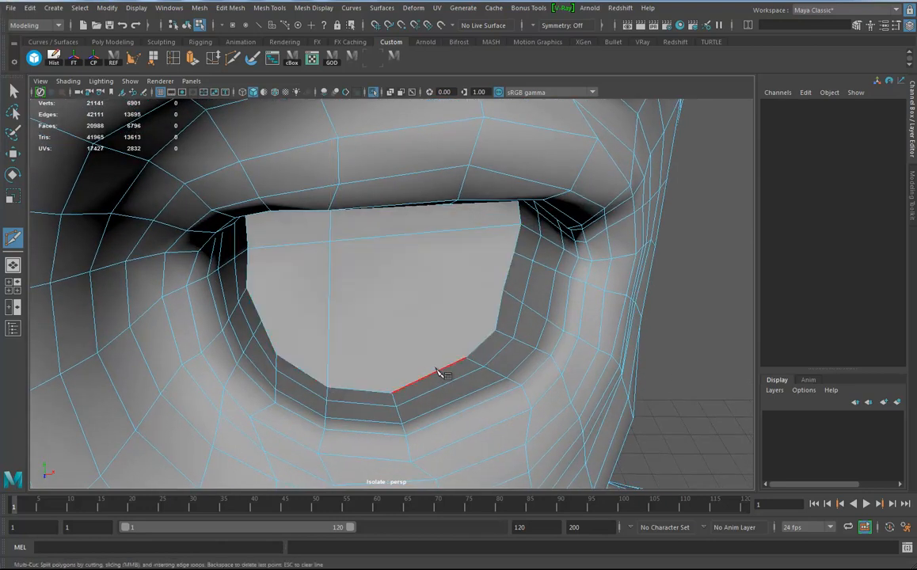
pyautogui.keyDown('alt'); pyautogui.moveTo(431, 318); pyautogui.dragTo(427, 266); pyautogui.keyUp('alt')
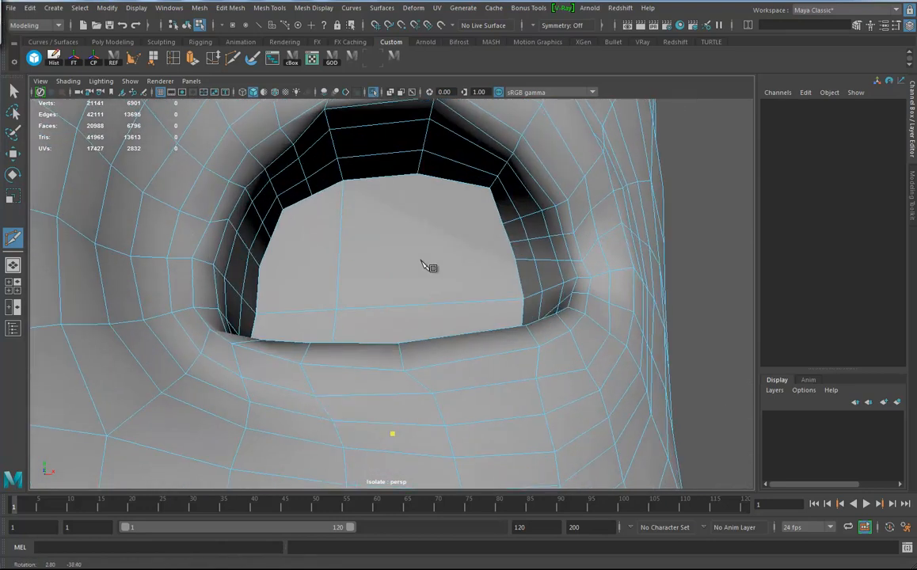
pyautogui.press('Return')
# Step: Cut two horizontal edges across the upper part of the eye socket cap, above the middle edge
pyautogui.click(502, 225)
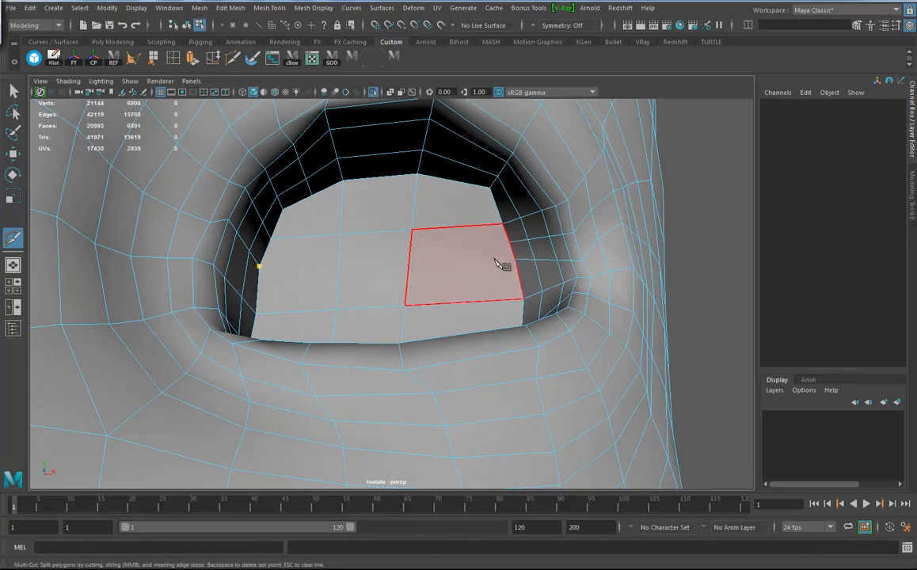
pyautogui.click(518, 247)
pyautogui.press('Return')
pyautogui.keyDown('alt'); pyautogui.moveTo(417, 284); pyautogui.dragTo(419, 304); pyautogui.keyUp('alt')
pyautogui.keyDown('alt'); pyautogui.moveTo(511, 309); pyautogui.dragTo(516, 293); pyautogui.keyUp('alt')
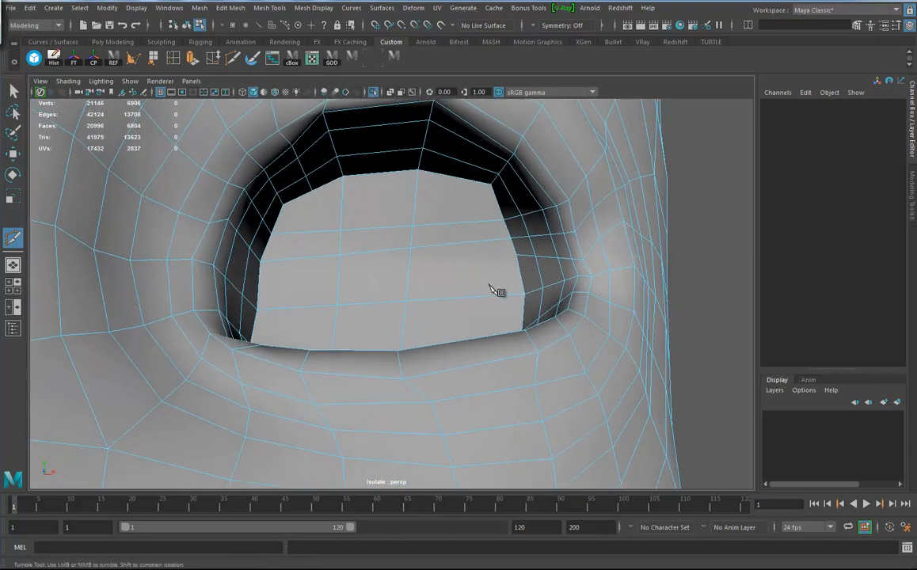
# Step: Cut another horizontal edge across the cap's lower part and another vertical edge along its inner side
pyautogui.keyDown('alt'); pyautogui.moveTo(317, 196); pyautogui.dragTo(349, 317); pyautogui.keyUp('alt')
pyautogui.press('Return')
pyautogui.press('Return')
# Step: Divide the cap's remaining multi-sided faces with three cuts joining border vertices to inner vertices
pyautogui.keyDown('alt'); pyautogui.moveTo(521, 269); pyautogui.dragTo(463, 363); pyautogui.keyUp('alt')
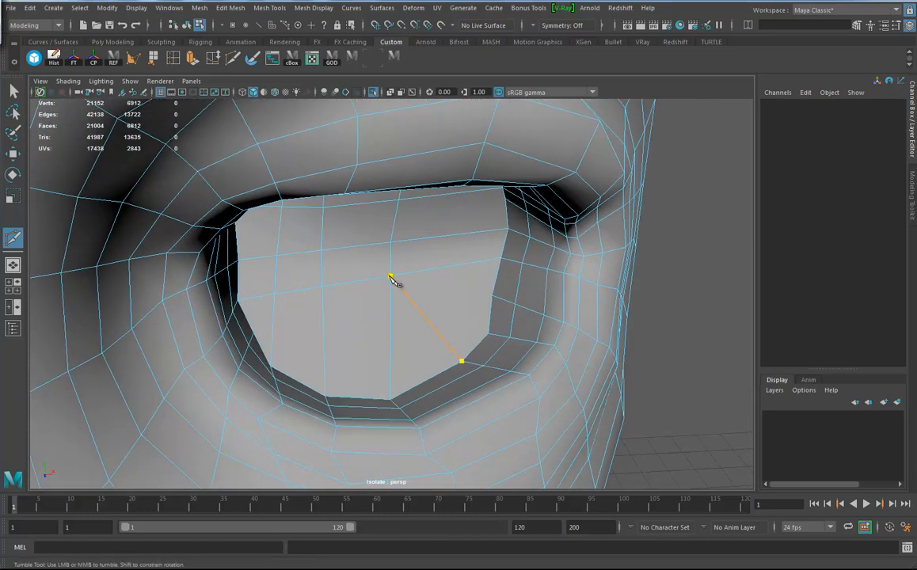
pyautogui.press('Return')
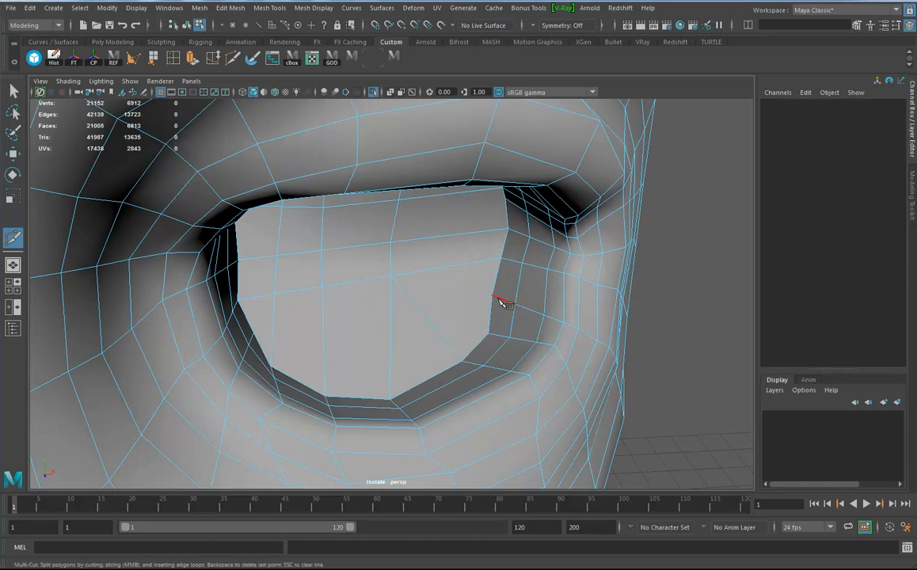
pyautogui.click(393, 281)
pyautogui.keyDown('alt'); pyautogui.moveTo(447, 269); pyautogui.dragTo(491, 237); pyautogui.keyUp('alt')
pyautogui.press('Return')
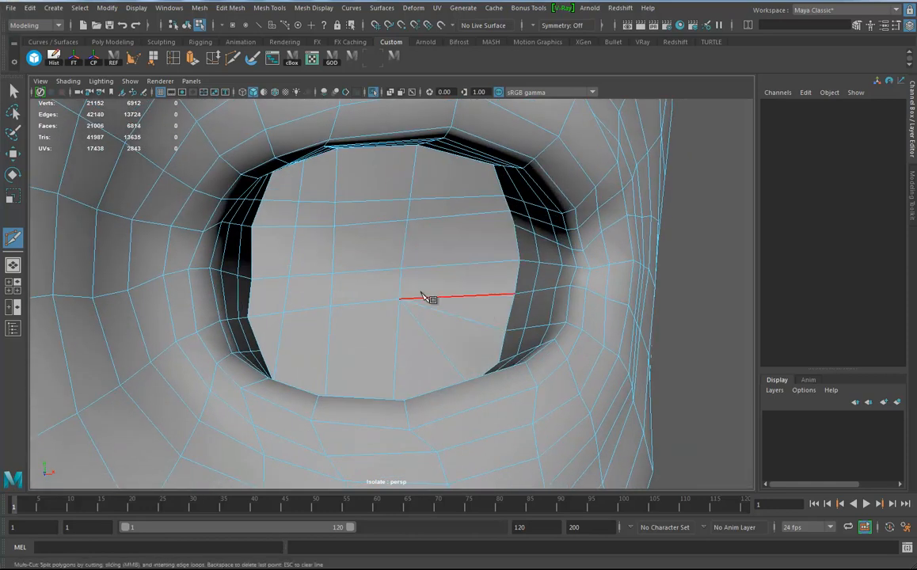
pyautogui.keyDown('alt'); pyautogui.moveTo(332, 225); pyautogui.dragTo(402, 211); pyautogui.keyUp('alt')
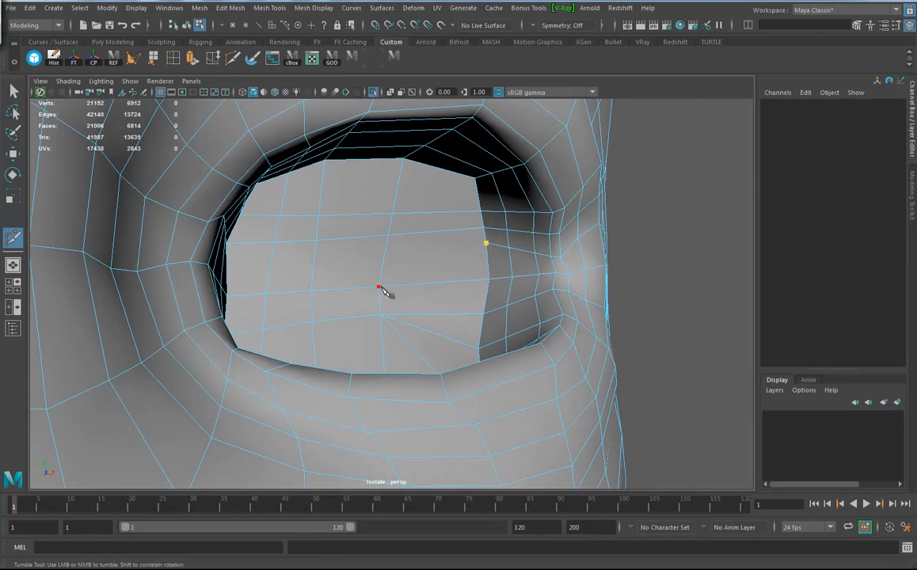
pyautogui.press('Return')
# Step: Finish cutting the eye socket cap and return the body mesh to object mode
pyautogui.keyDown('alt'); pyautogui.moveTo(547, 263); pyautogui.dragTo(521, 282); pyautogui.keyUp('alt')
pyautogui.keyDown('alt'); pyautogui.moveTo(520, 281); pyautogui.dragTo(384, 283, button='right'); pyautogui.keyUp('alt')
pyautogui.keyDown('alt'); pyautogui.moveTo(384, 283); pyautogui.dragTo(376, 286, button='middle'); pyautogui.keyUp('alt')
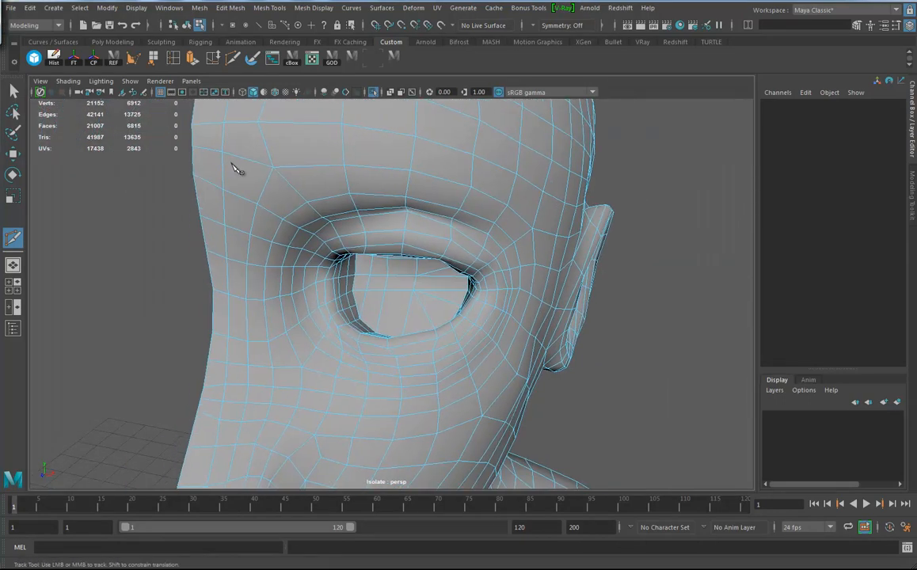
pyautogui.keyDown('alt'); pyautogui.moveTo(474, 230); pyautogui.dragTo(122, 234, button='right'); pyautogui.keyUp('alt')
pyautogui.keyDown('alt'); pyautogui.moveTo(475, 228); pyautogui.dragTo(401, 222); pyautogui.keyUp('alt')
pyautogui.moveTo(402, 215); pyautogui.dragTo(467, 195, button='right')
pyautogui.keyDown('alt'); pyautogui.moveTo(656, 293); pyautogui.dragTo(438, 293, button='right'); pyautogui.keyUp('alt')
pyautogui.keyDown('alt'); pyautogui.moveTo(438, 293); pyautogui.dragTo(489, 241); pyautogui.keyUp('alt')
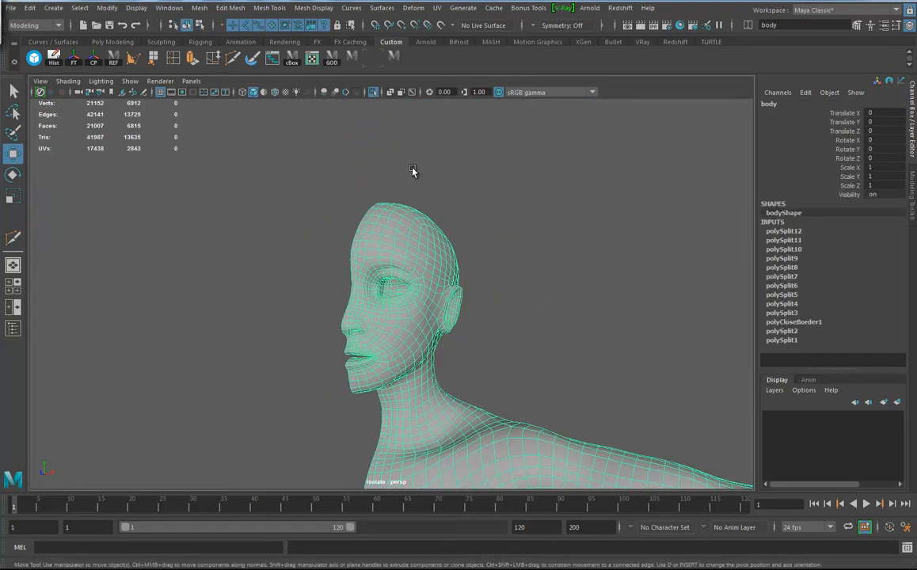
# Step: Turn off the body's isolation and show the whole character in the front view as wireframe
pyautogui.keyDown('alt'); pyautogui.moveTo(368, 252); pyautogui.dragTo(414, 261); pyautogui.keyUp('alt')
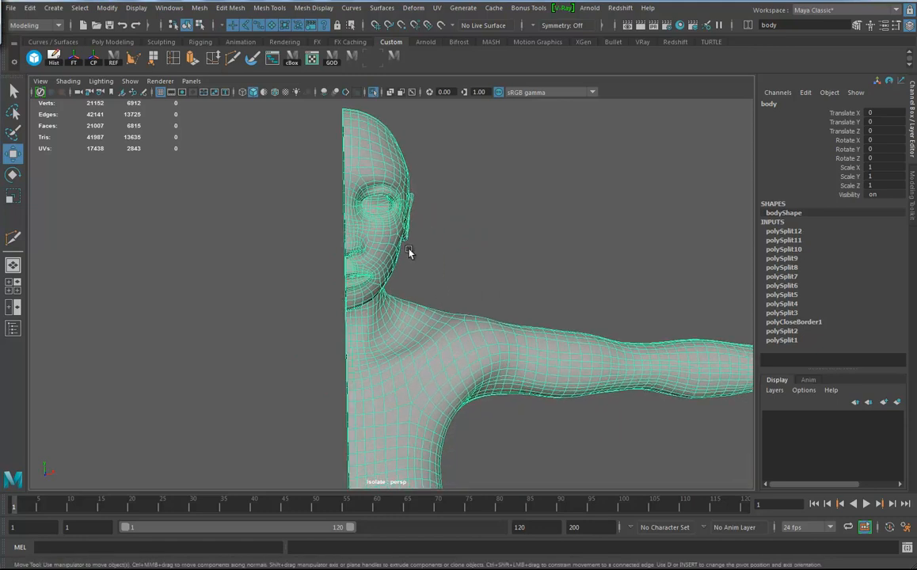
pyautogui.click(373, 92)
pyautogui.keyDown('alt'); pyautogui.moveTo(430, 268); pyautogui.dragTo(386, 251, button='right'); pyautogui.keyUp('alt')
pyautogui.keyDown('alt'); pyautogui.moveTo(385, 251); pyautogui.dragTo(411, 347); pyautogui.keyUp('alt')
pyautogui.press('space')
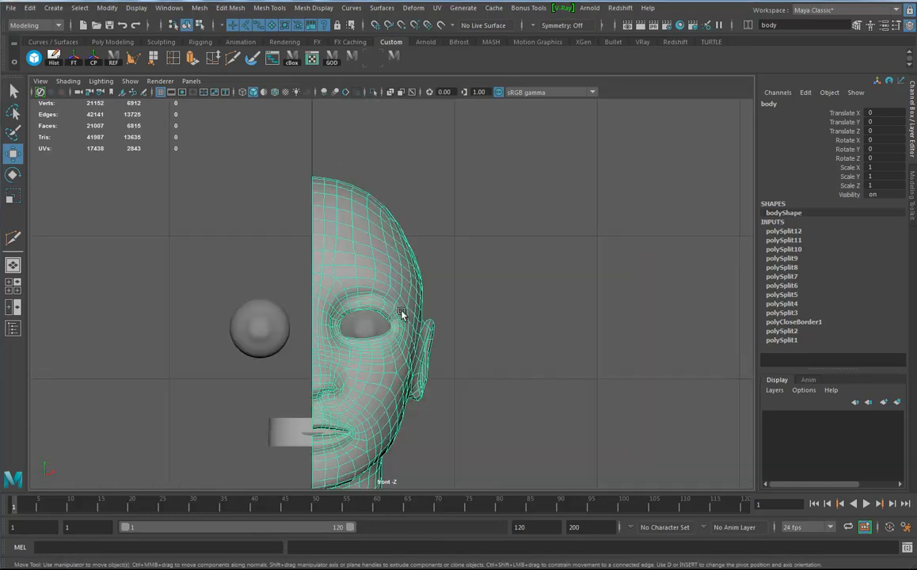
pyautogui.press('4')
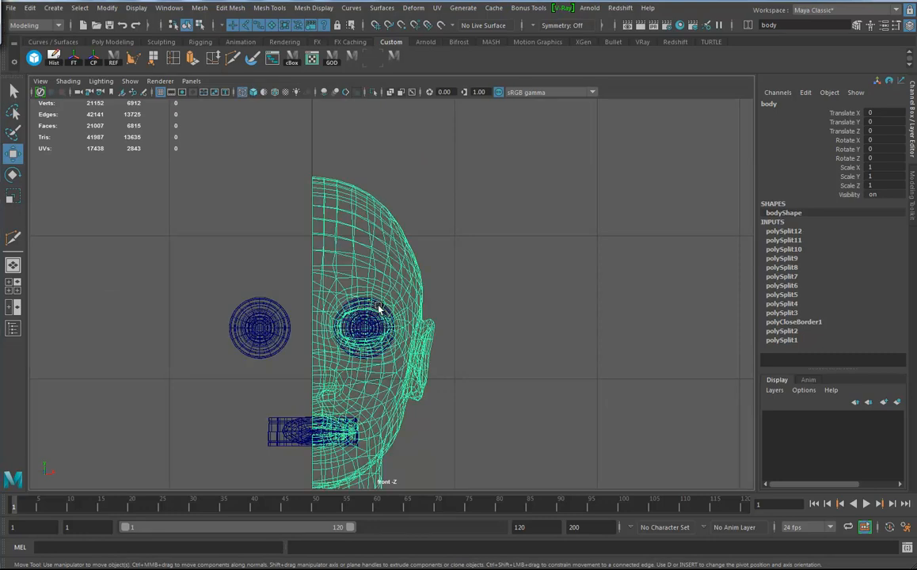
# Step: Select all vertices along the half body's centre line and snap them to the central grid line in X, without retaining component spacing
pyautogui.moveTo(324, 251); pyautogui.dragTo(317, 299, button='right')
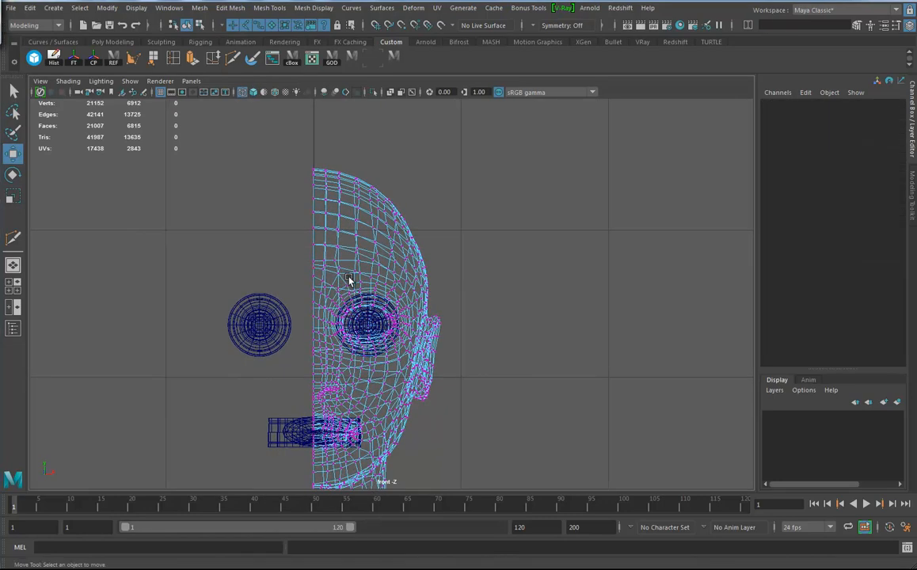
pyautogui.moveTo(318, 500); pyautogui.dragTo(313, 497)
pyautogui.scroll(8, 364, 221)
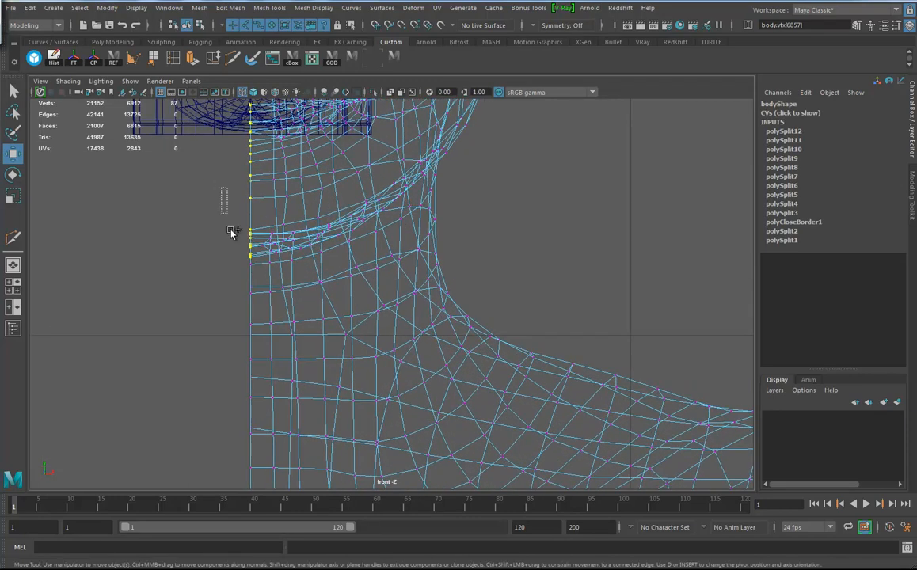
pyautogui.keyDown('alt'); pyautogui.moveTo(344, 440); pyautogui.dragTo(396, 143, button='middle'); pyautogui.keyUp('alt')
pyautogui.keyDown('alt'); pyautogui.moveTo(373, 247); pyautogui.dragTo(383, 237, button='middle'); pyautogui.keyUp('alt')
pyautogui.keyDown('alt'); pyautogui.moveTo(301, 405); pyautogui.dragTo(307, 349, button='right'); pyautogui.keyUp('alt')
pyautogui.keyDown('alt'); pyautogui.moveTo(411, 403); pyautogui.dragTo(412, 192, button='middle'); pyautogui.keyUp('alt')
pyautogui.keyDown('alt'); pyautogui.moveTo(422, 464); pyautogui.dragTo(415, 188, button='middle'); pyautogui.keyUp('alt')
pyautogui.keyDown('alt'); pyautogui.moveTo(402, 370); pyautogui.dragTo(377, 462, button='middle'); pyautogui.keyUp('alt')
pyautogui.keyDown('alt'); pyautogui.moveTo(413, 170); pyautogui.dragTo(402, 444, button='middle'); pyautogui.keyUp('alt')
pyautogui.keyDown('alt'); pyautogui.moveTo(385, 194); pyautogui.dragTo(354, 480, button='middle'); pyautogui.keyUp('alt')
pyautogui.keyDown('alt'); pyautogui.moveTo(301, 190); pyautogui.dragTo(309, 346, button='middle'); pyautogui.keyUp('alt')
pyautogui.keyDown('alt'); pyautogui.moveTo(308, 346); pyautogui.dragTo(660, 410, button='right'); pyautogui.keyUp('alt')
pyautogui.keyDown('alt'); pyautogui.moveTo(341, 312); pyautogui.dragTo(392, 494, button='middle'); pyautogui.keyUp('alt')
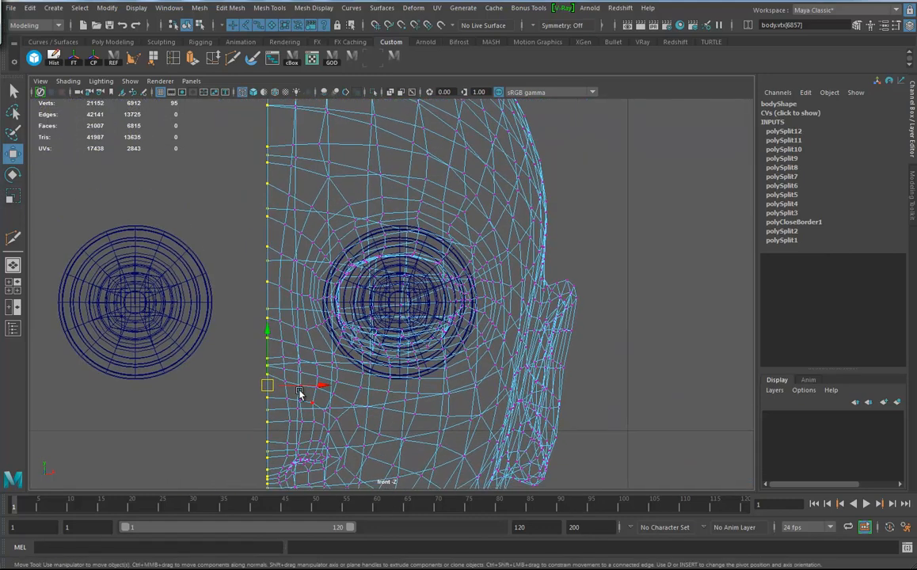
pyautogui.doubleClick(13, 154)
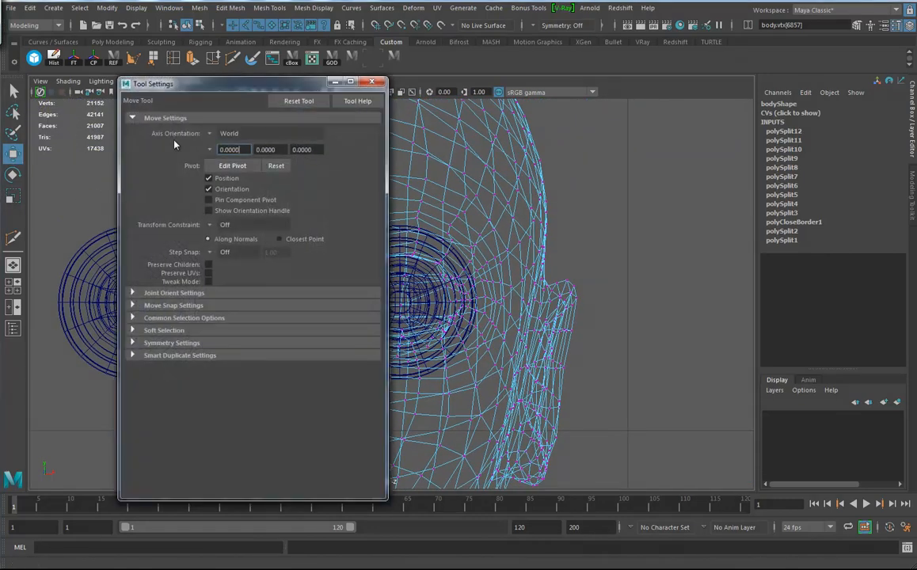
pyautogui.click(157, 306)
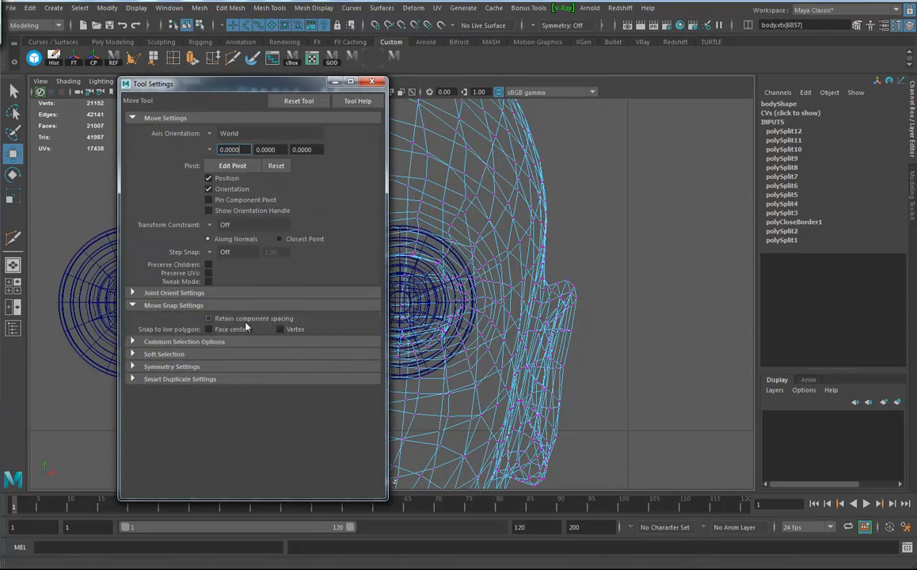
pyautogui.click(372, 82)
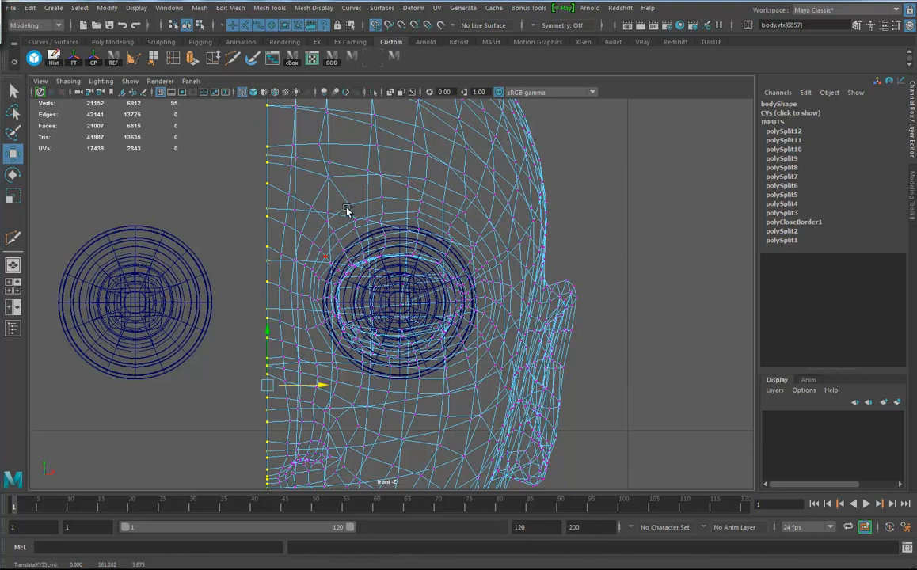
# Step: Return the body to object mode and delete its history
pyautogui.moveTo(282, 195); pyautogui.dragTo(334, 178, button='right')
pyautogui.click(388, 172)
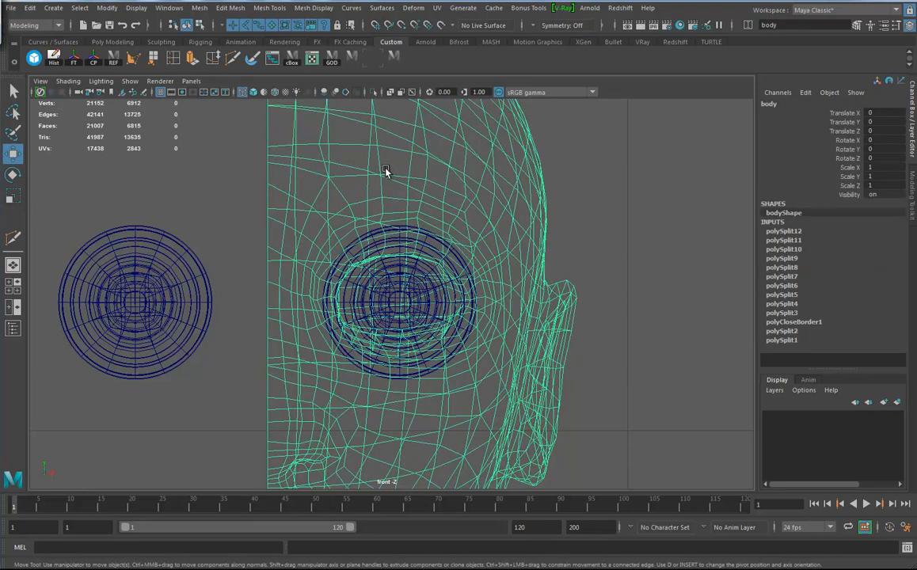
pyautogui.hotkey('alt', 'shift', 'd')
# Step: Mirror the half body across the world X axis in the negative direction, merging borders with a 0.001 threshold, and view it shaded in perspective
pyautogui.click(207, 11)
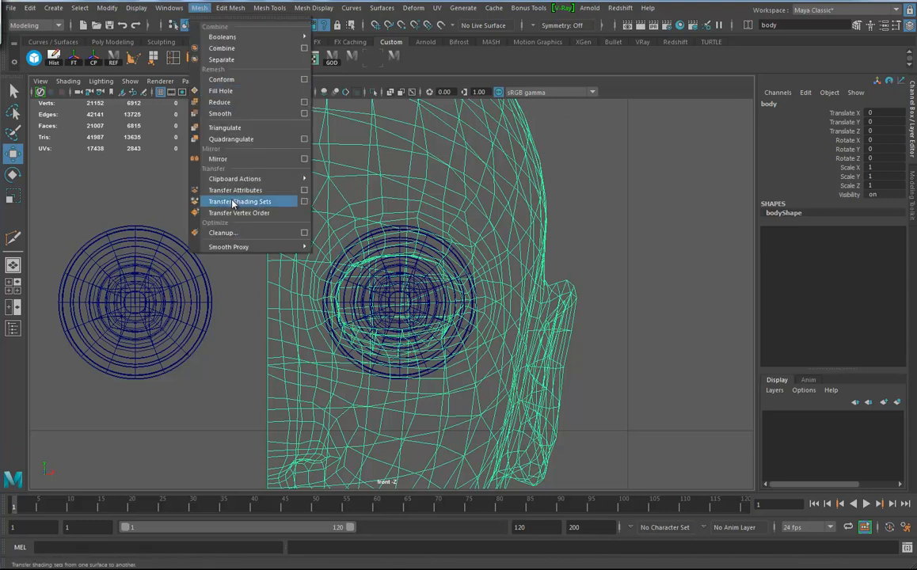
pyautogui.click(238, 159)
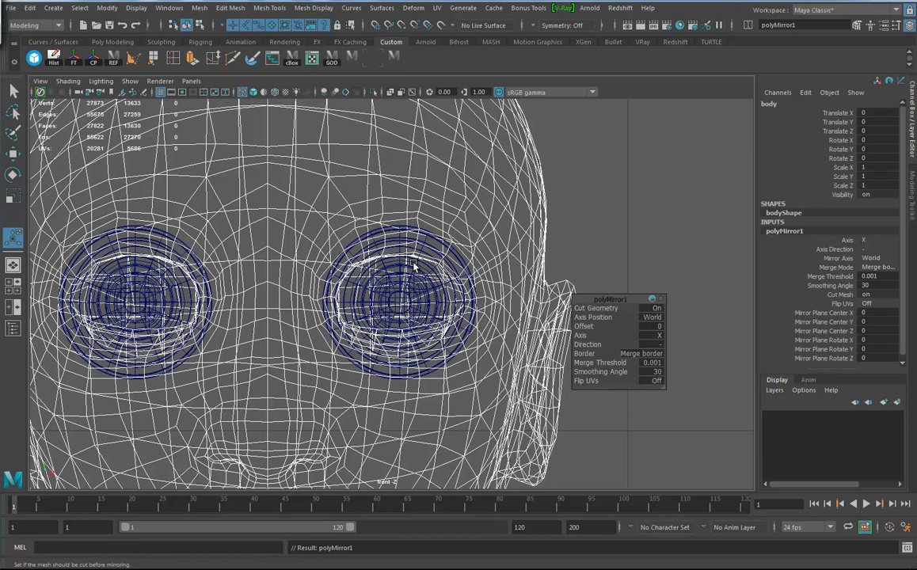
pyautogui.press('space')
pyautogui.moveTo(371, 235); pyautogui.dragTo(333, 185)
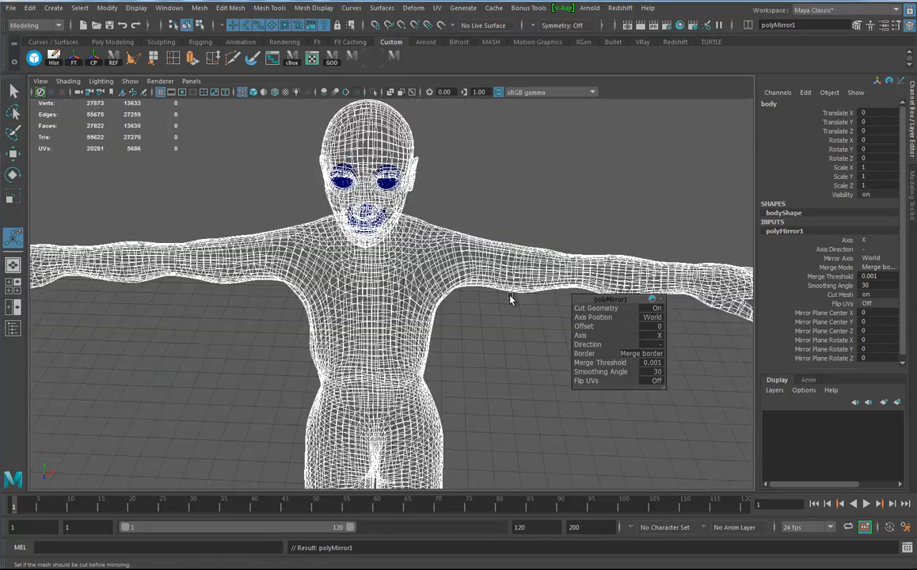
pyautogui.keyDown('alt'); pyautogui.moveTo(378, 282); pyautogui.dragTo(399, 270); pyautogui.keyUp('alt')
pyautogui.press('5')
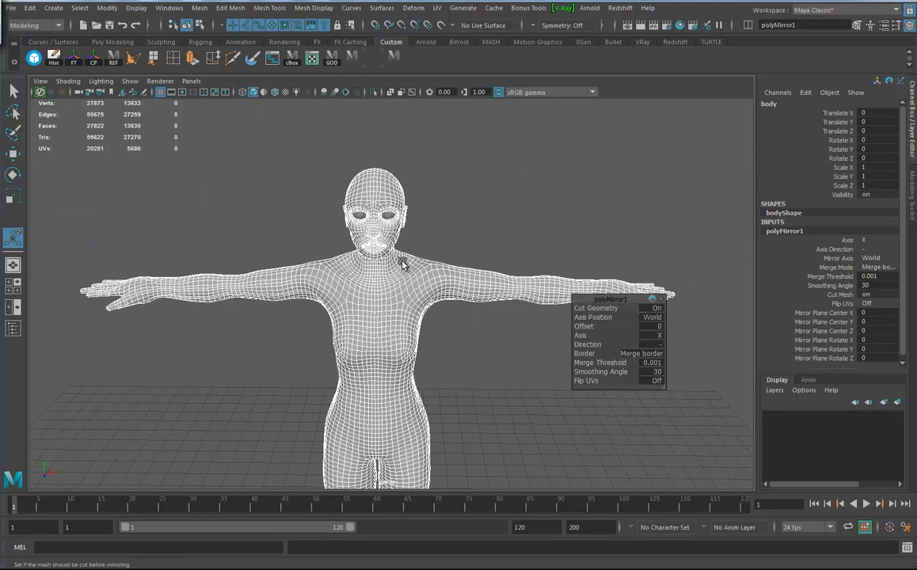
pyautogui.click(500, 348)
# Step: Conform the mirrored body's normals, soften its edges, and deselect it
pyautogui.keyDown('alt'); pyautogui.moveTo(485, 269); pyautogui.dragTo(463, 322); pyautogui.keyUp('alt')
pyautogui.keyDown('alt'); pyautogui.moveTo(463, 322); pyautogui.dragTo(485, 403, button='right'); pyautogui.keyUp('alt')
pyautogui.keyDown('alt'); pyautogui.moveTo(485, 403); pyautogui.dragTo(313, 215); pyautogui.keyUp('alt')
pyautogui.click(313, 212)
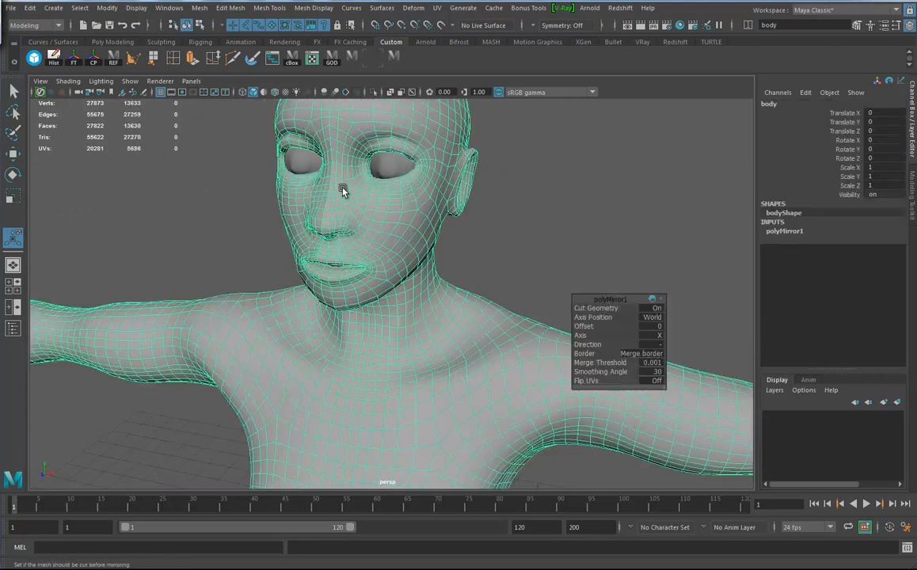
pyautogui.click(269, 9)
pyautogui.moveTo(314, 8)
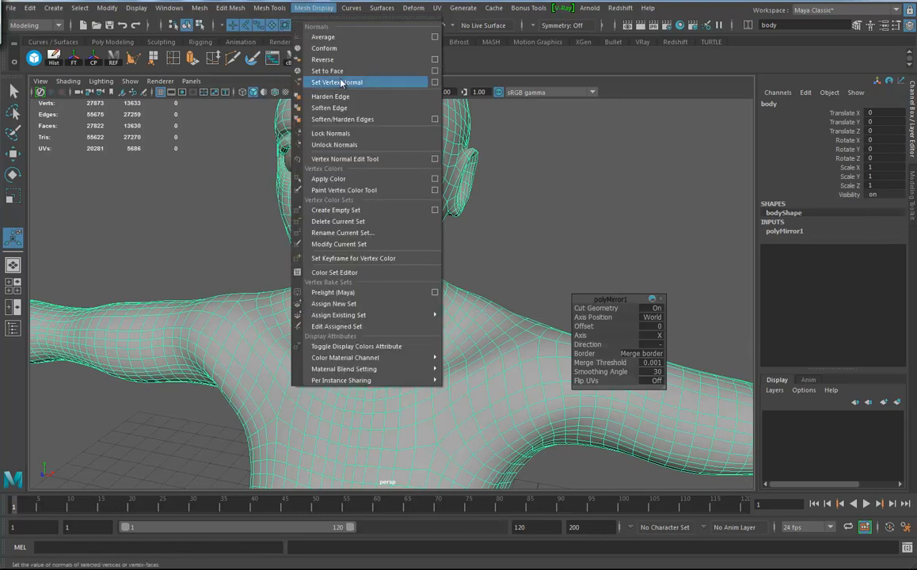
pyautogui.click(333, 56)
pyautogui.click(314, 8)
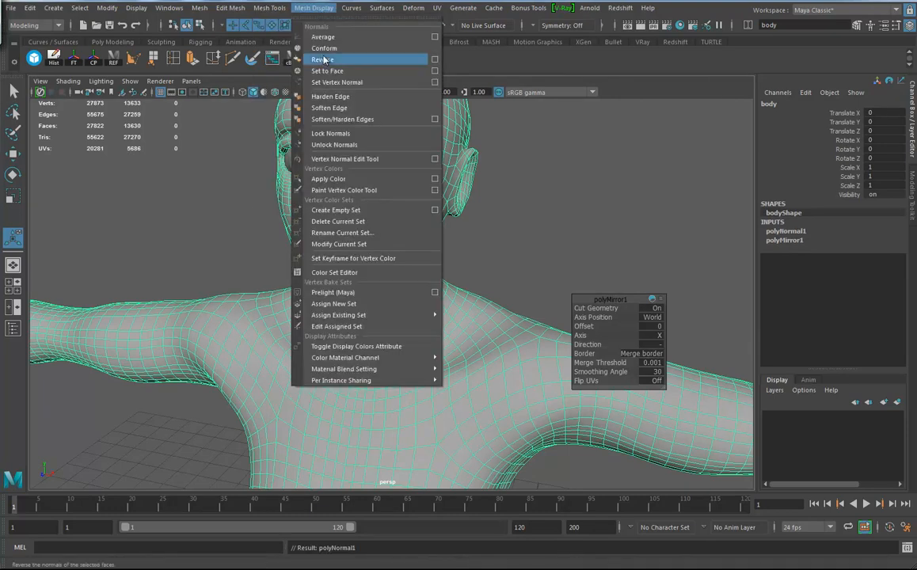
pyautogui.click(324, 109)
pyautogui.click(501, 284)
# Step: Examine the mirrored body's smooth shading along the central seam from the front, from close up and from behind
pyautogui.keyDown('alt'); pyautogui.moveTo(501, 284); pyautogui.dragTo(514, 100); pyautogui.keyUp('alt')
pyautogui.keyDown('alt'); pyautogui.moveTo(413, 428); pyautogui.dragTo(444, 350); pyautogui.keyUp('alt')
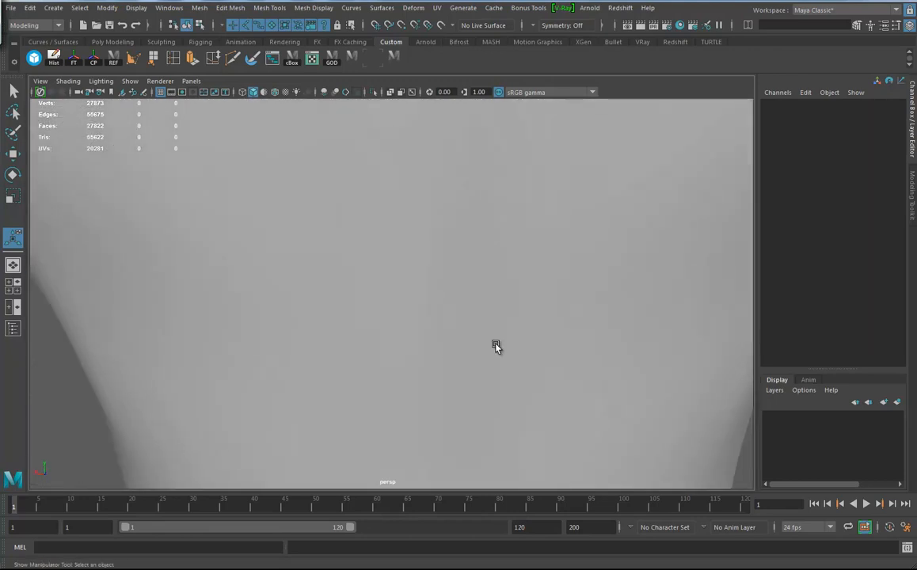
pyautogui.keyDown('alt'); pyautogui.moveTo(444, 350); pyautogui.dragTo(121, 333, button='right'); pyautogui.keyUp('alt')
pyautogui.keyDown('alt'); pyautogui.moveTo(445, 320); pyautogui.dragTo(391, 395, button='middle'); pyautogui.keyUp('alt')
pyautogui.keyDown('alt'); pyautogui.moveTo(391, 394); pyautogui.dragTo(409, 413); pyautogui.keyUp('alt')
pyautogui.keyDown('alt'); pyautogui.moveTo(409, 413); pyautogui.dragTo(725, 408, button='right'); pyautogui.keyUp('alt')
pyautogui.keyDown('alt'); pyautogui.moveTo(724, 407); pyautogui.dragTo(633, 297); pyautogui.keyUp('alt')
pyautogui.keyDown('alt'); pyautogui.moveTo(633, 297); pyautogui.dragTo(622, 249, button='middle'); pyautogui.keyUp('alt')
pyautogui.keyDown('alt'); pyautogui.moveTo(623, 249); pyautogui.dragTo(221, 357, button='right'); pyautogui.keyUp('alt')
pyautogui.keyDown('alt'); pyautogui.moveTo(221, 356); pyautogui.dragTo(504, 309); pyautogui.keyUp('alt')
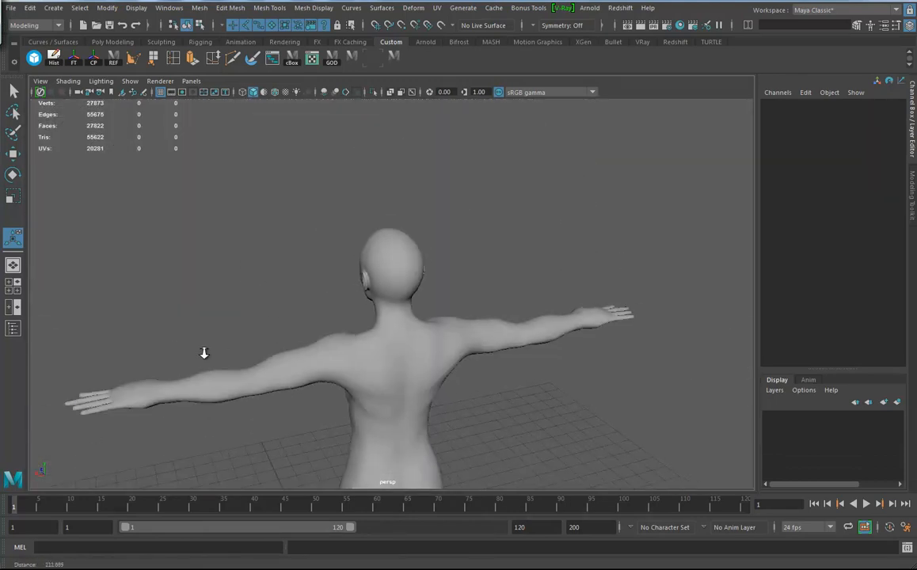
# Step: Delete the mirrored body's construction history and deselect it
pyautogui.click(480, 298)
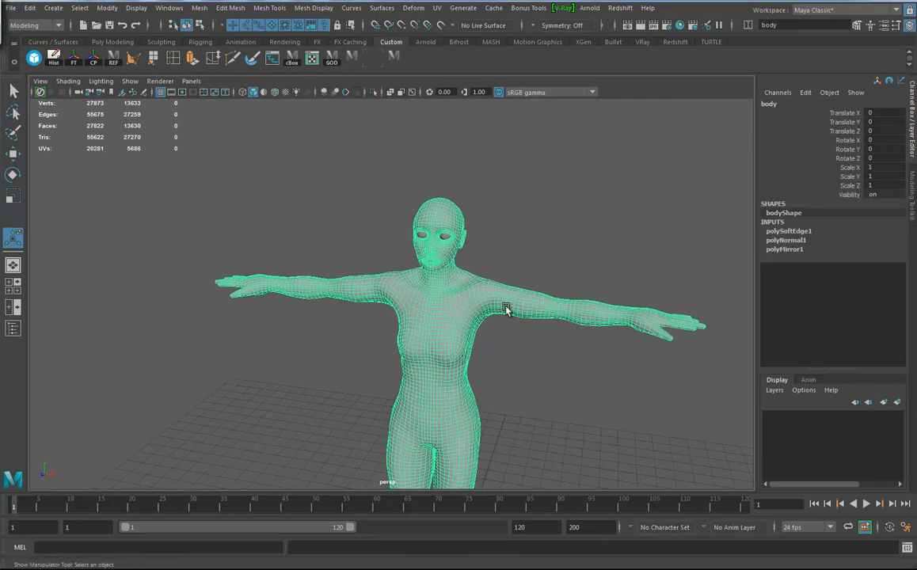
pyautogui.click(514, 252)
# Step: Examine the torso and face up close for irregularities along the centre line
pyautogui.keyDown('alt'); pyautogui.moveTo(492, 348); pyautogui.dragTo(487, 372); pyautogui.keyUp('alt')
pyautogui.keyDown('alt'); pyautogui.moveTo(490, 372); pyautogui.dragTo(634, 388, button='right'); pyautogui.keyUp('alt')
pyautogui.keyDown('alt'); pyautogui.moveTo(495, 265); pyautogui.dragTo(455, 380, button='middle'); pyautogui.keyUp('alt')
pyautogui.keyDown('alt'); pyautogui.moveTo(456, 380); pyautogui.dragTo(357, 396); pyautogui.keyUp('alt')
pyautogui.keyDown('alt'); pyautogui.moveTo(436, 404); pyautogui.dragTo(564, 421, button='right'); pyautogui.keyUp('alt')
pyautogui.keyDown('alt'); pyautogui.moveTo(487, 367); pyautogui.dragTo(510, 370); pyautogui.keyUp('alt')
pyautogui.keyDown('alt'); pyautogui.moveTo(425, 334); pyautogui.dragTo(475, 277); pyautogui.keyUp('alt')
pyautogui.keyDown('alt'); pyautogui.moveTo(465, 265); pyautogui.dragTo(467, 337, button='middle'); pyautogui.keyUp('alt')
pyautogui.keyDown('alt'); pyautogui.moveTo(467, 337); pyautogui.dragTo(477, 291); pyautogui.keyUp('alt')
pyautogui.keyDown('alt'); pyautogui.moveTo(386, 398); pyautogui.dragTo(699, 470, button='right'); pyautogui.keyUp('alt')
pyautogui.keyDown('alt'); pyautogui.moveTo(453, 424); pyautogui.dragTo(424, 268, button='middle'); pyautogui.keyUp('alt')
# Step: Select the body's centre-line edges from between the eyebrows down the bridge of the nose
pyautogui.click(431, 318)
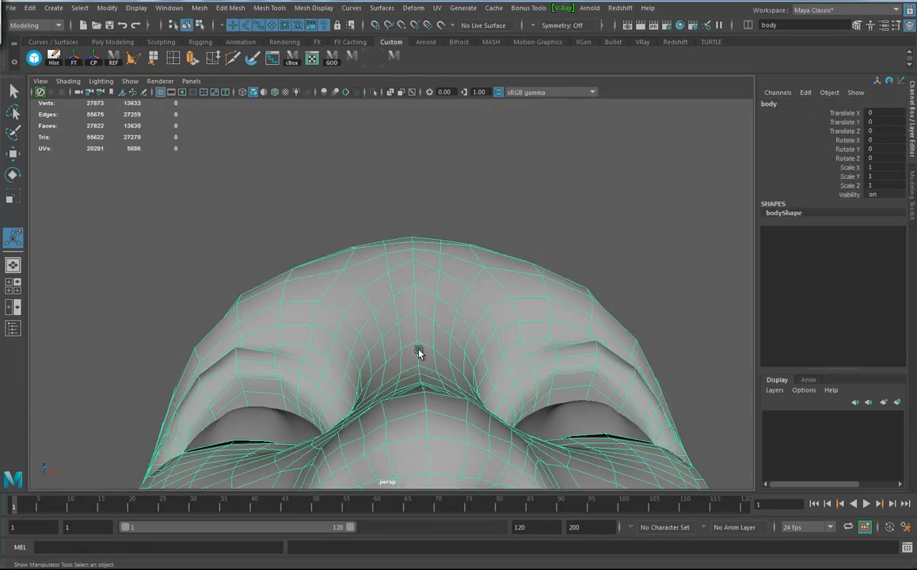
pyautogui.keyDown('alt'); pyautogui.moveTo(413, 250); pyautogui.dragTo(390, 311); pyautogui.keyUp('alt')
pyautogui.moveTo(406, 232); pyautogui.dragTo(407, 202, button='right')
pyautogui.click(401, 226)
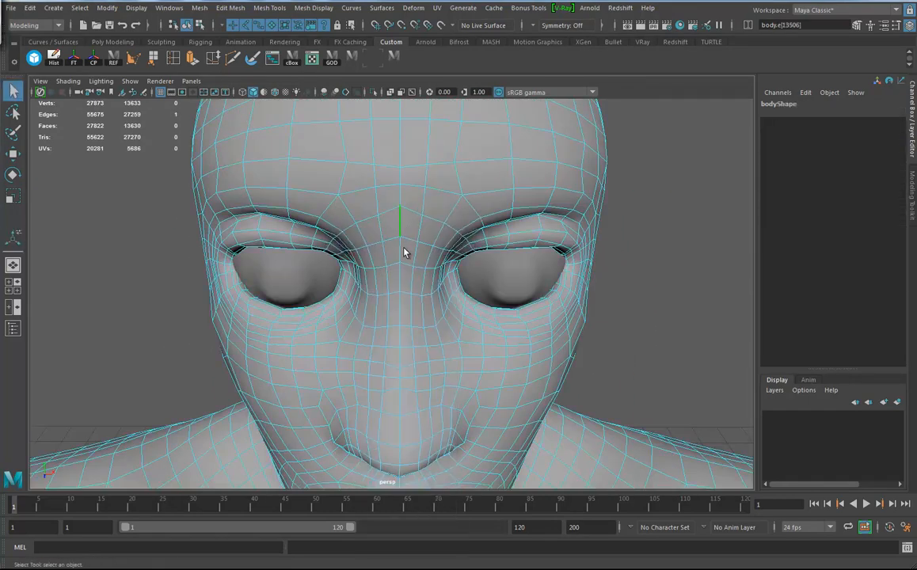
pyautogui.keyDown('shift'); pyautogui.doubleClick(404, 337); pyautogui.keyUp('shift')
pyautogui.keyDown('alt'); pyautogui.moveTo(437, 381); pyautogui.dragTo(411, 384); pyautogui.keyUp('alt')
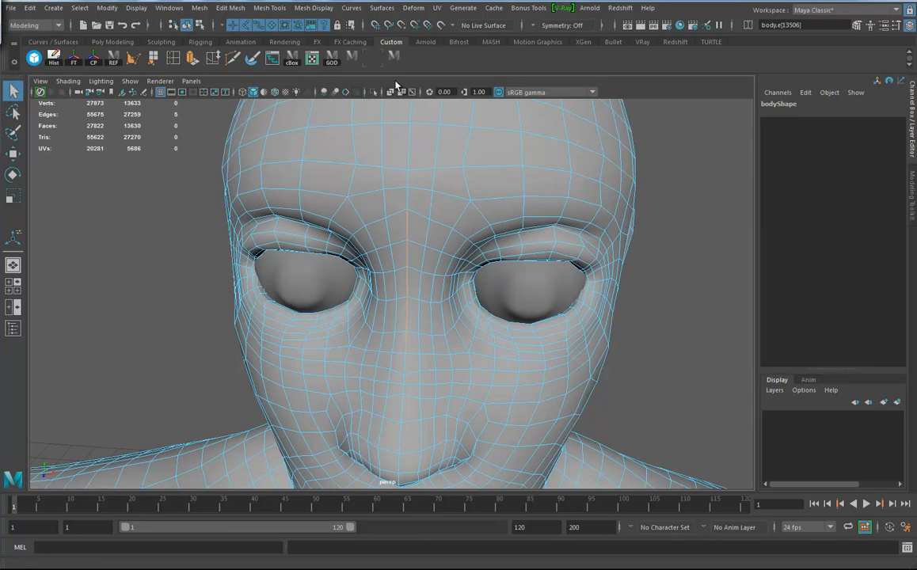
pyautogui.keyDown('alt'); pyautogui.moveTo(479, 309); pyautogui.dragTo(417, 300); pyautogui.keyUp('alt')
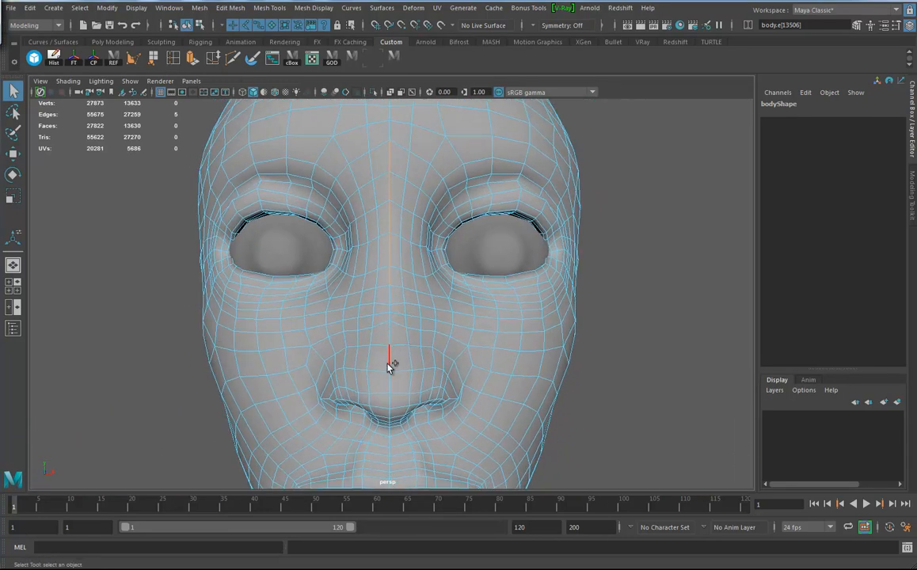
# Step: Convert the selected centre-line edges to vertices and grow the selection across the bridge of the nose
pyautogui.keyDown('ctrl'); pyautogui.moveTo(388, 234); pyautogui.dragTo(310, 243, button='right'); pyautogui.keyUp('ctrl')
pyautogui.keyDown('shift'); pyautogui.moveTo(415, 232); pyautogui.dragTo(488, 215, button='right'); pyautogui.keyUp('shift')
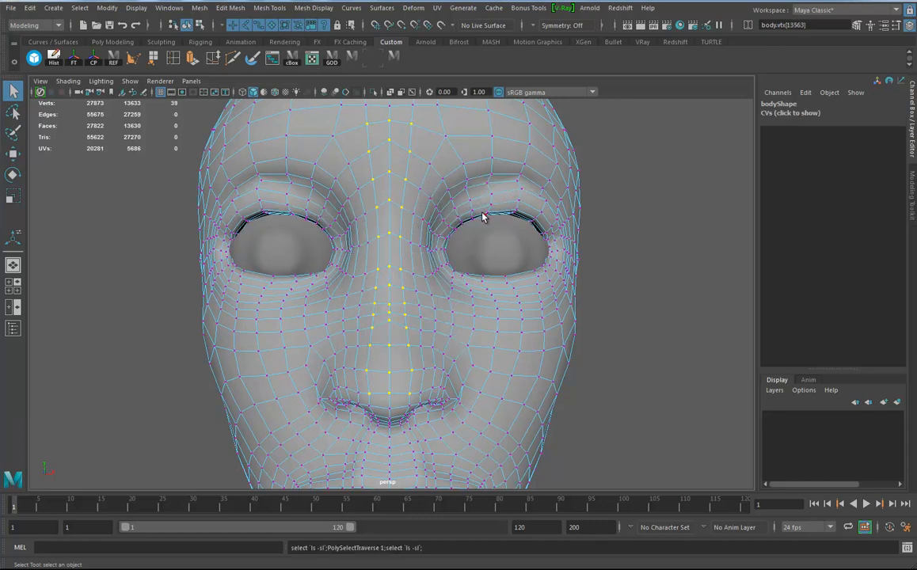
pyautogui.hotkey('shift', '.')
pyautogui.keyDown('alt'); pyautogui.moveTo(478, 278); pyautogui.dragTo(479, 298); pyautogui.keyUp('alt')
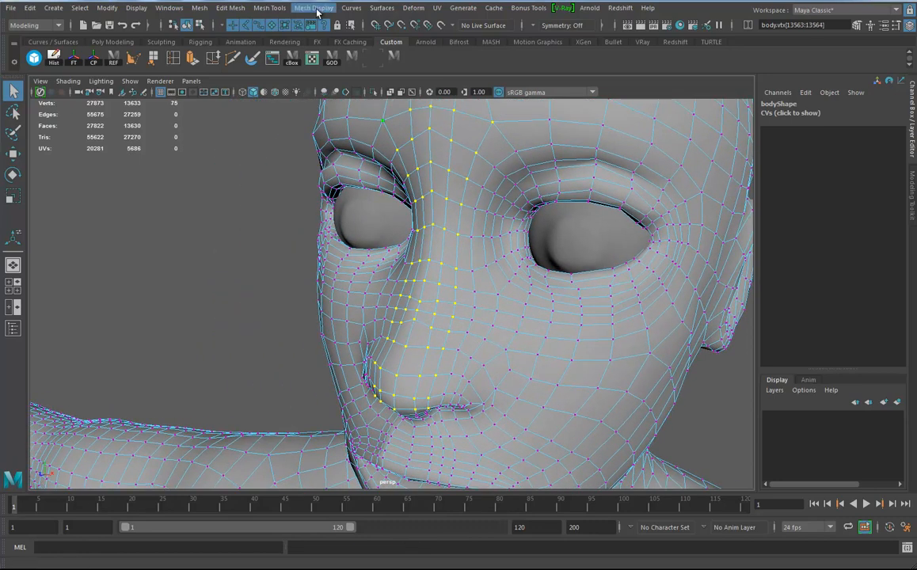
# Step: Open the Sculpt Geometry Tool's settings and place the window clear of the nose vertices
pyautogui.click(382, 8)
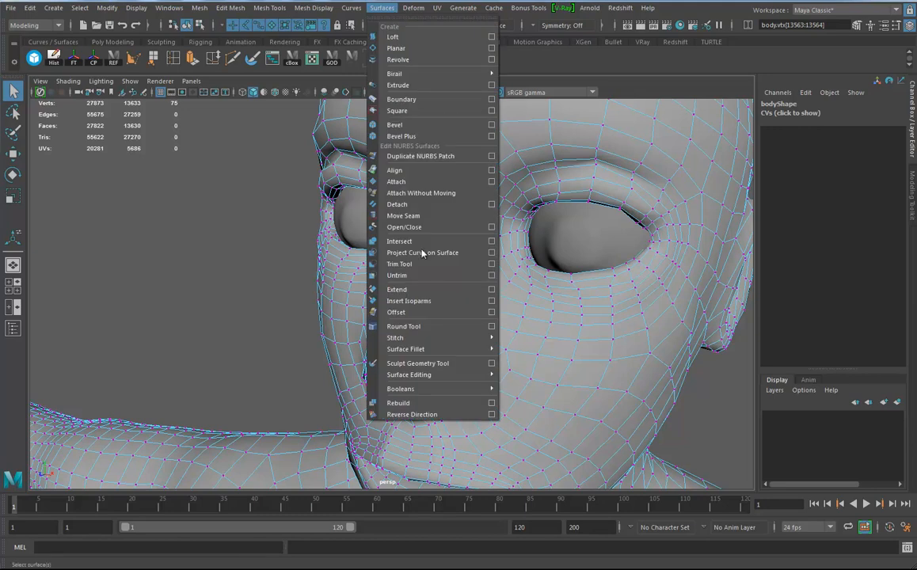
pyautogui.click(492, 365)
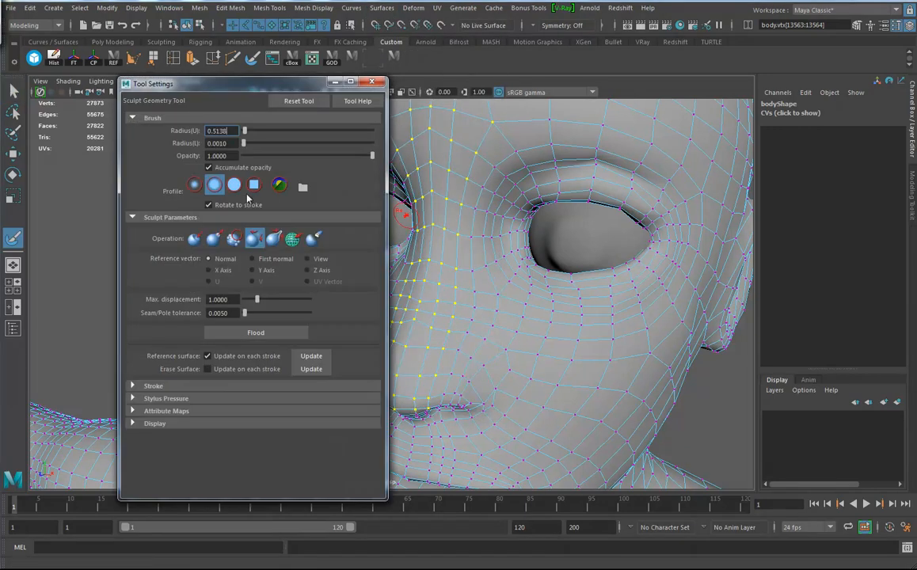
pyautogui.moveTo(239, 87); pyautogui.dragTo(168, 49)
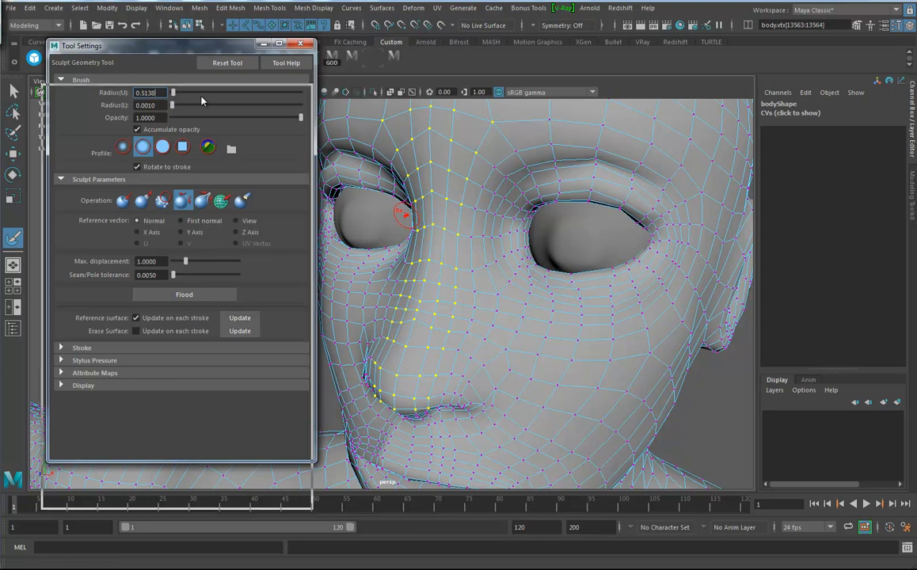
pyautogui.moveTo(210, 50); pyautogui.dragTo(204, 98)
pyautogui.click(162, 43)
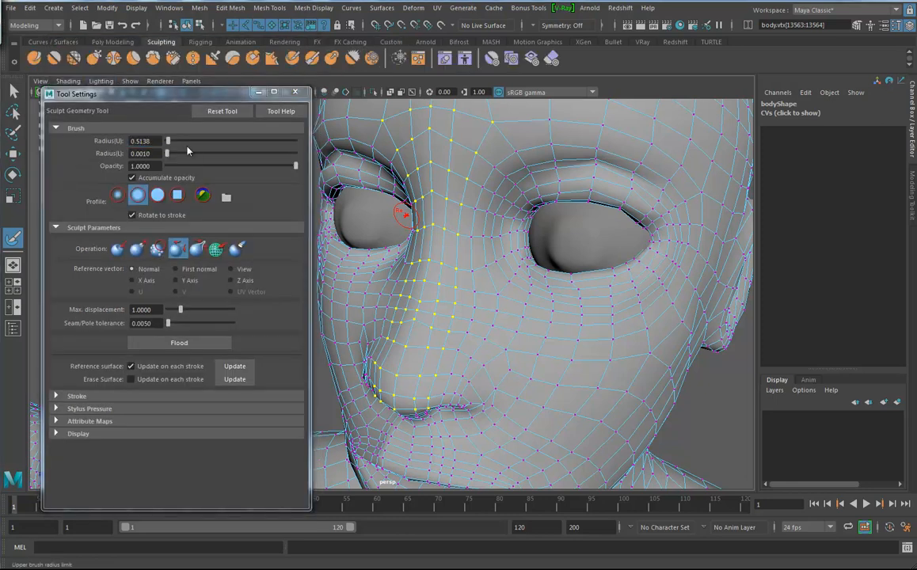
pyautogui.click(113, 42)
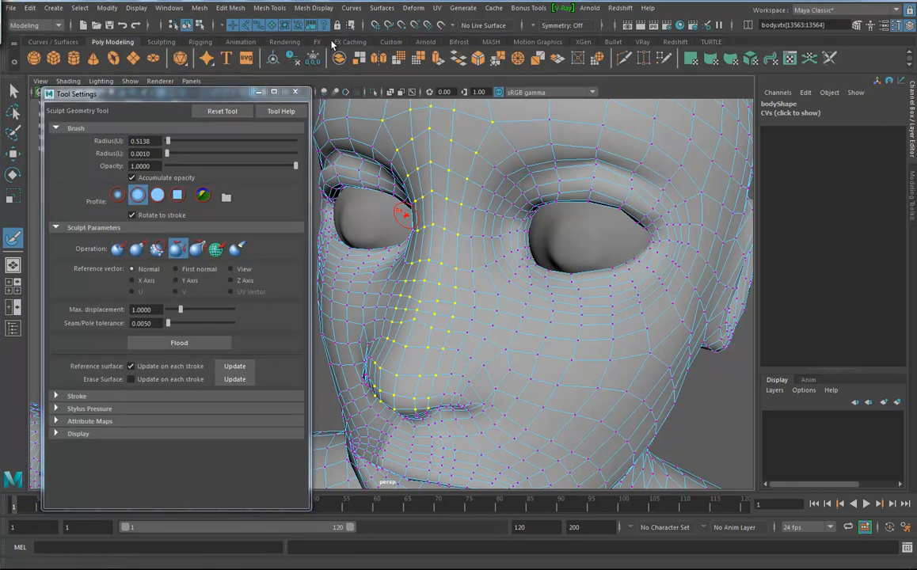
pyautogui.click(391, 42)
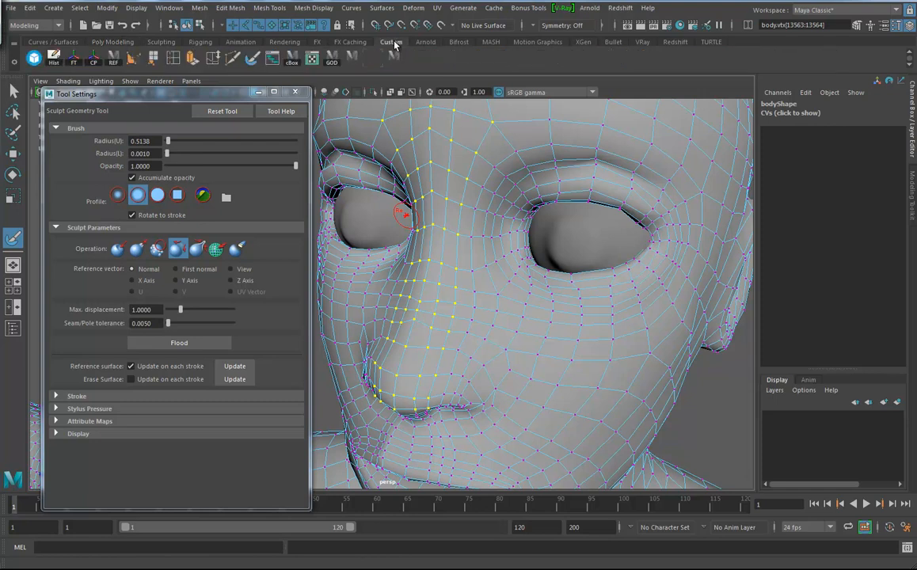
# Step: Flood the selected nose-bridge and forehead vertices with the Relax operation at opacity 1
pyautogui.click(175, 344)
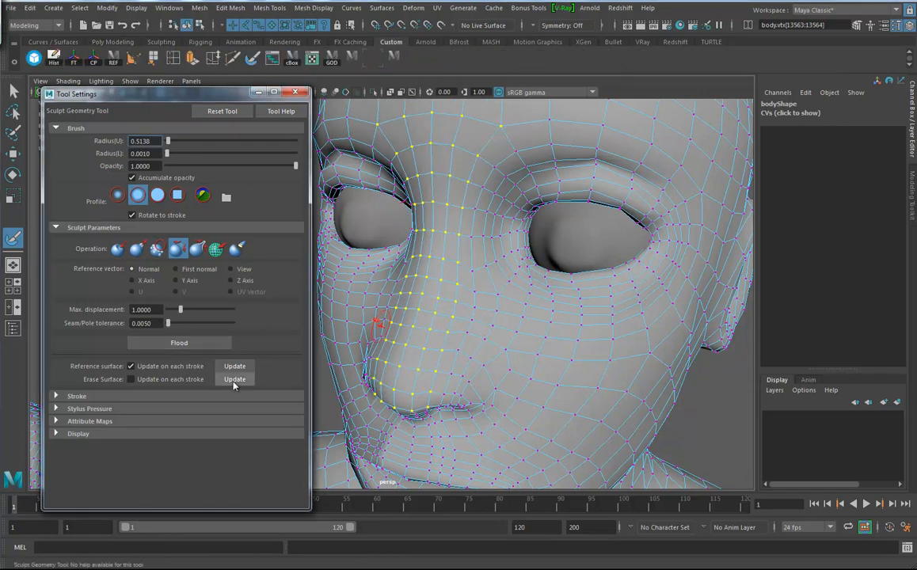
pyautogui.keyDown('alt'); pyautogui.moveTo(420, 311); pyautogui.dragTo(482, 345); pyautogui.keyUp('alt')
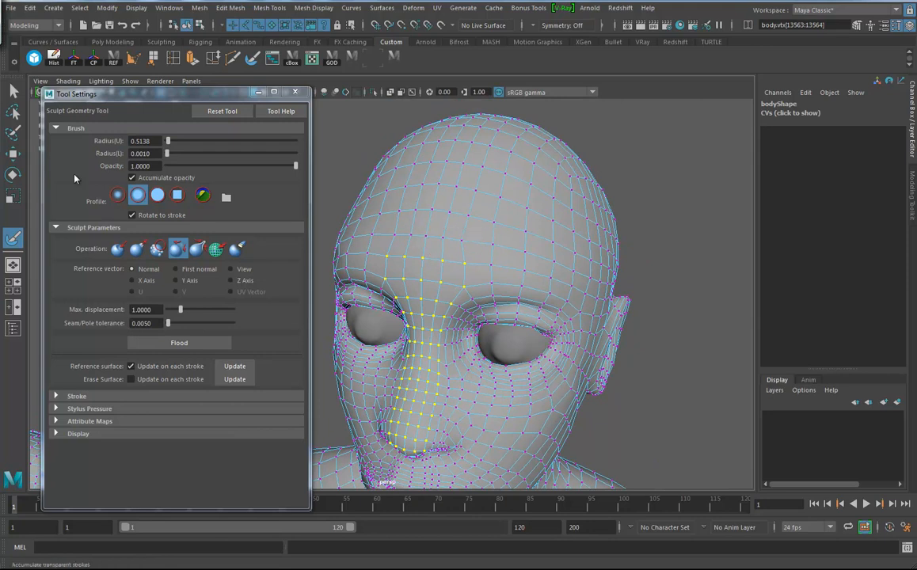
# Step: Switch to the Move tool, close the sculpting settings, and return the body to object mode
pyautogui.click(13, 156)
pyautogui.keyDown('alt'); pyautogui.moveTo(409, 239); pyautogui.dragTo(466, 242); pyautogui.keyUp('alt')
pyautogui.click(293, 95)
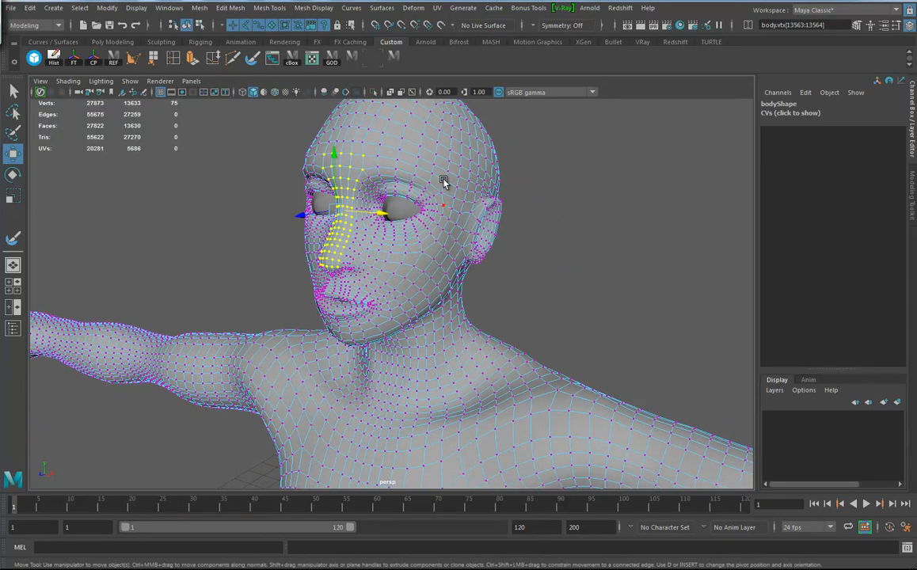
pyautogui.moveTo(443, 182); pyautogui.dragTo(501, 150, button='right')
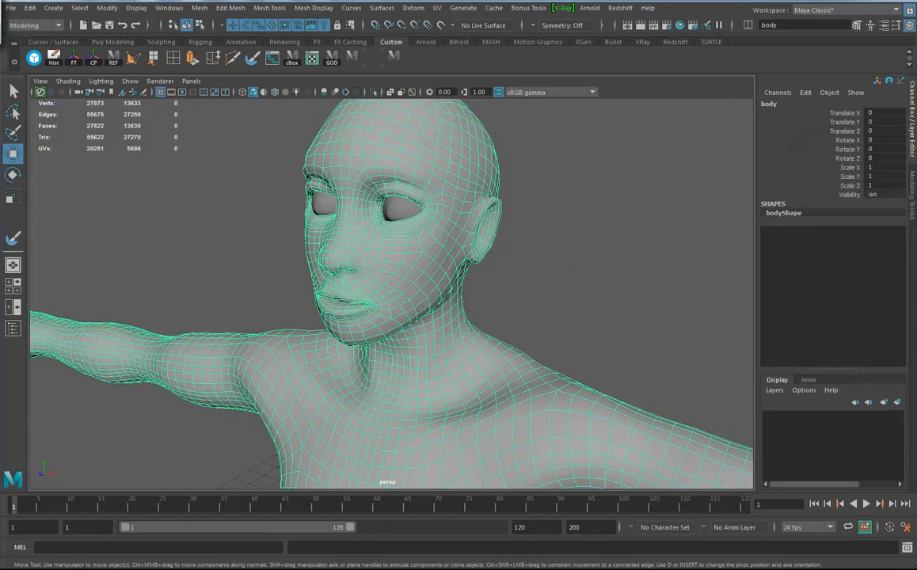